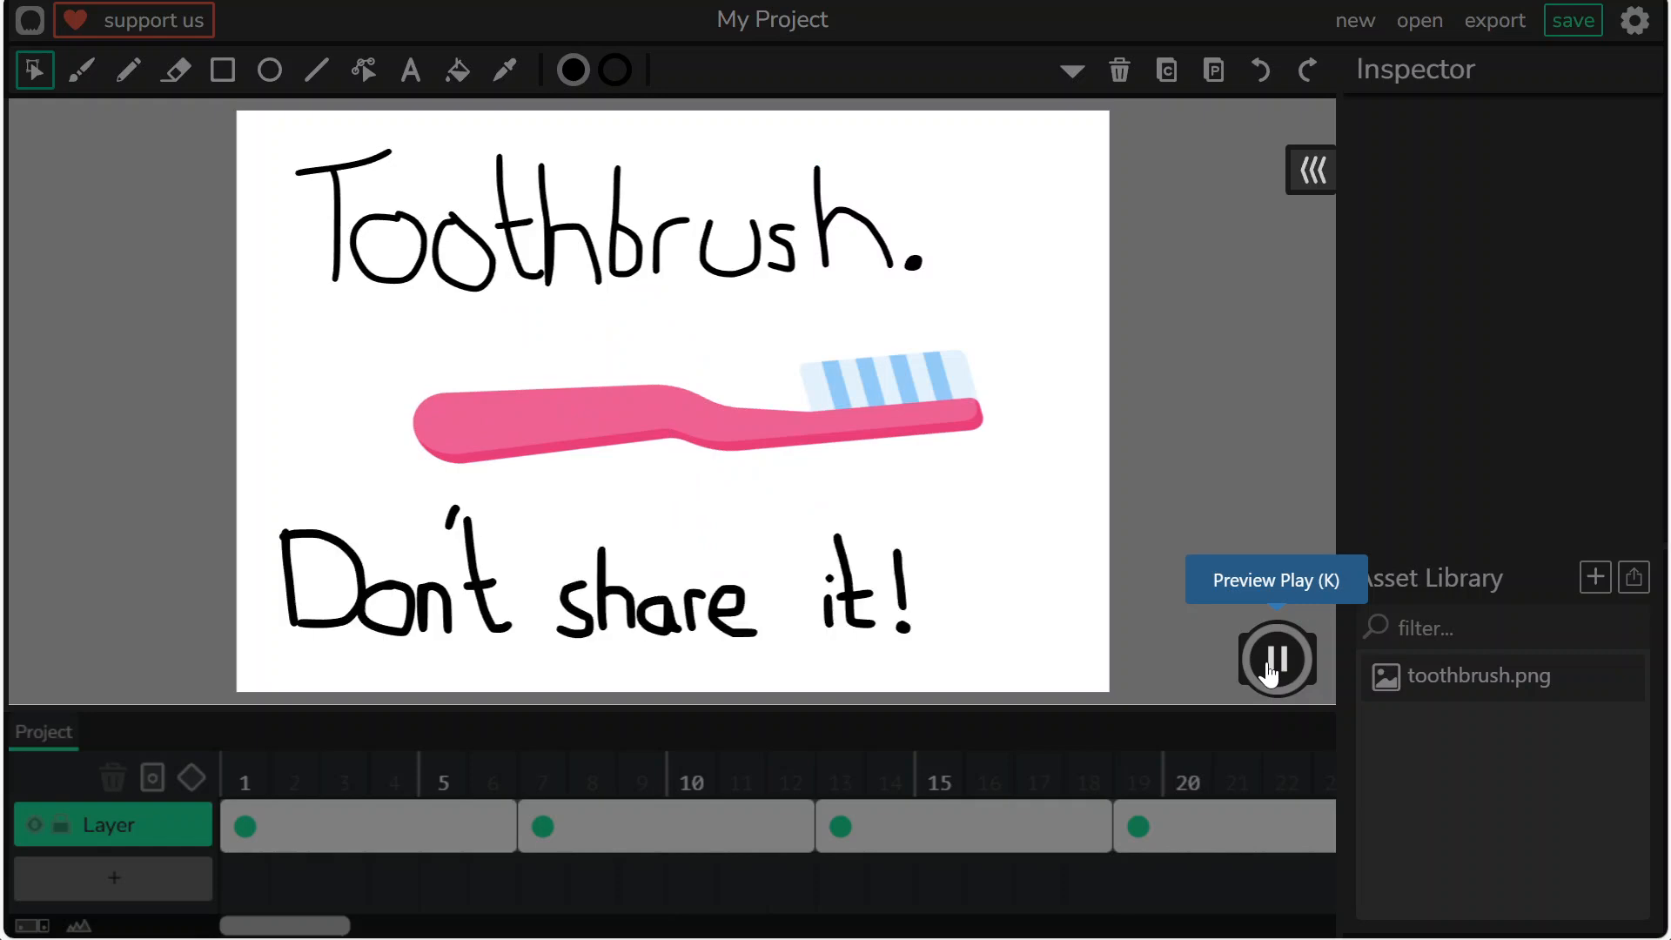
# Stop the preview and scrub through the existing animation's timeline to examine how the text builds up across the frame blocks.
pyautogui.click(1276, 659)
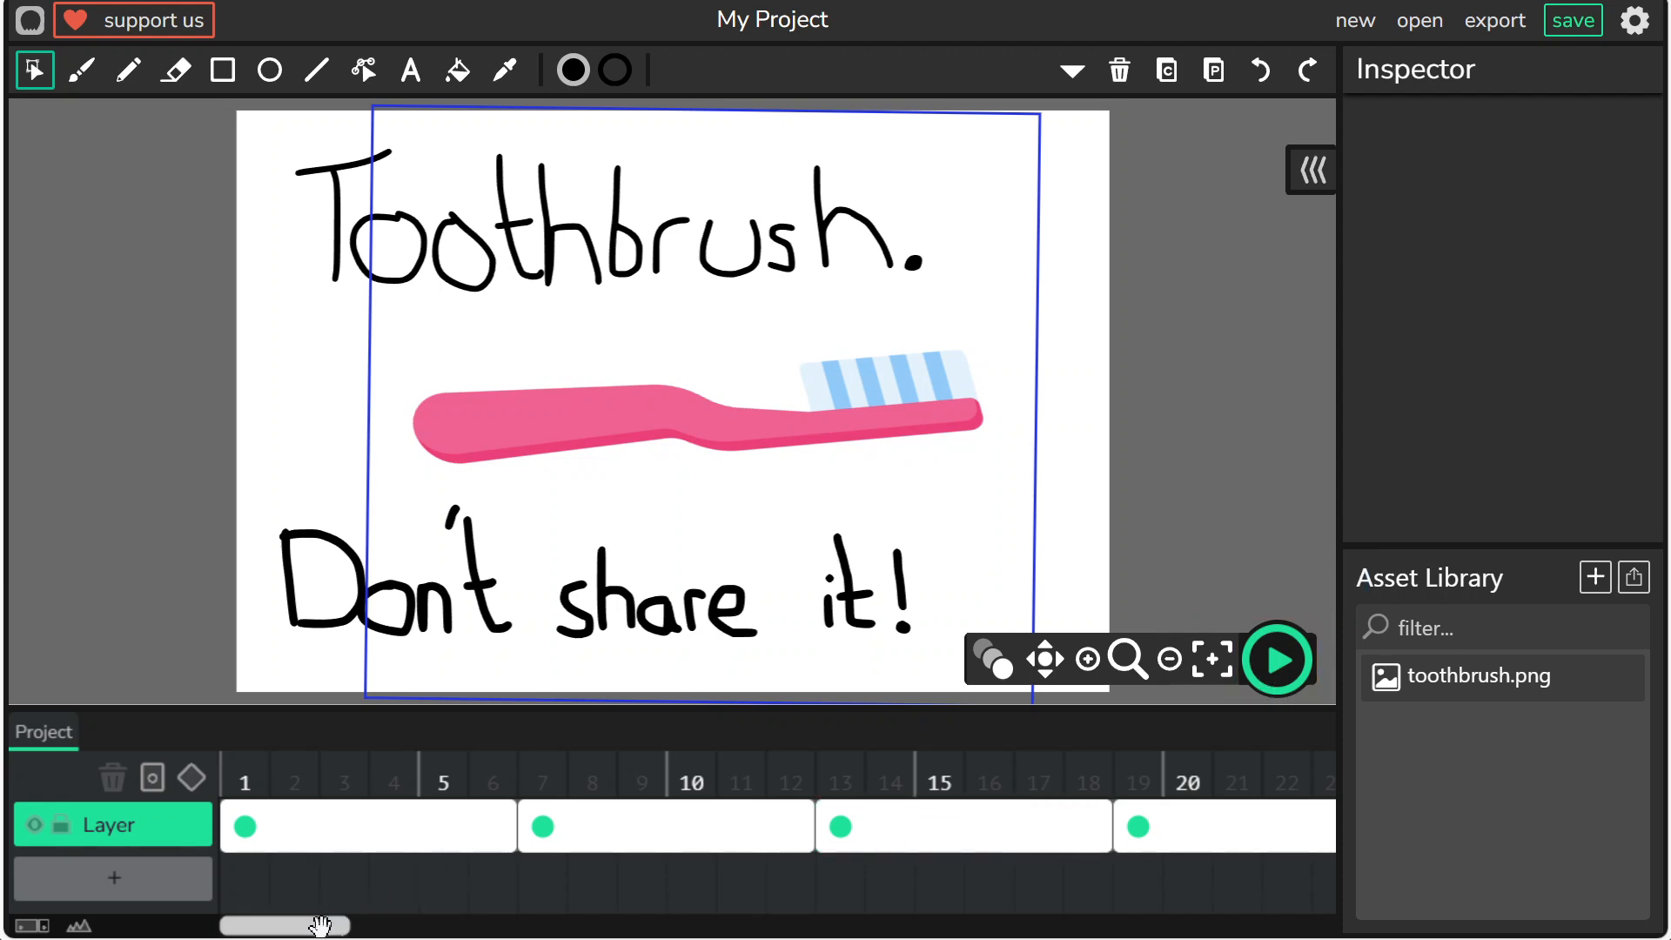
pyautogui.click(299, 830)
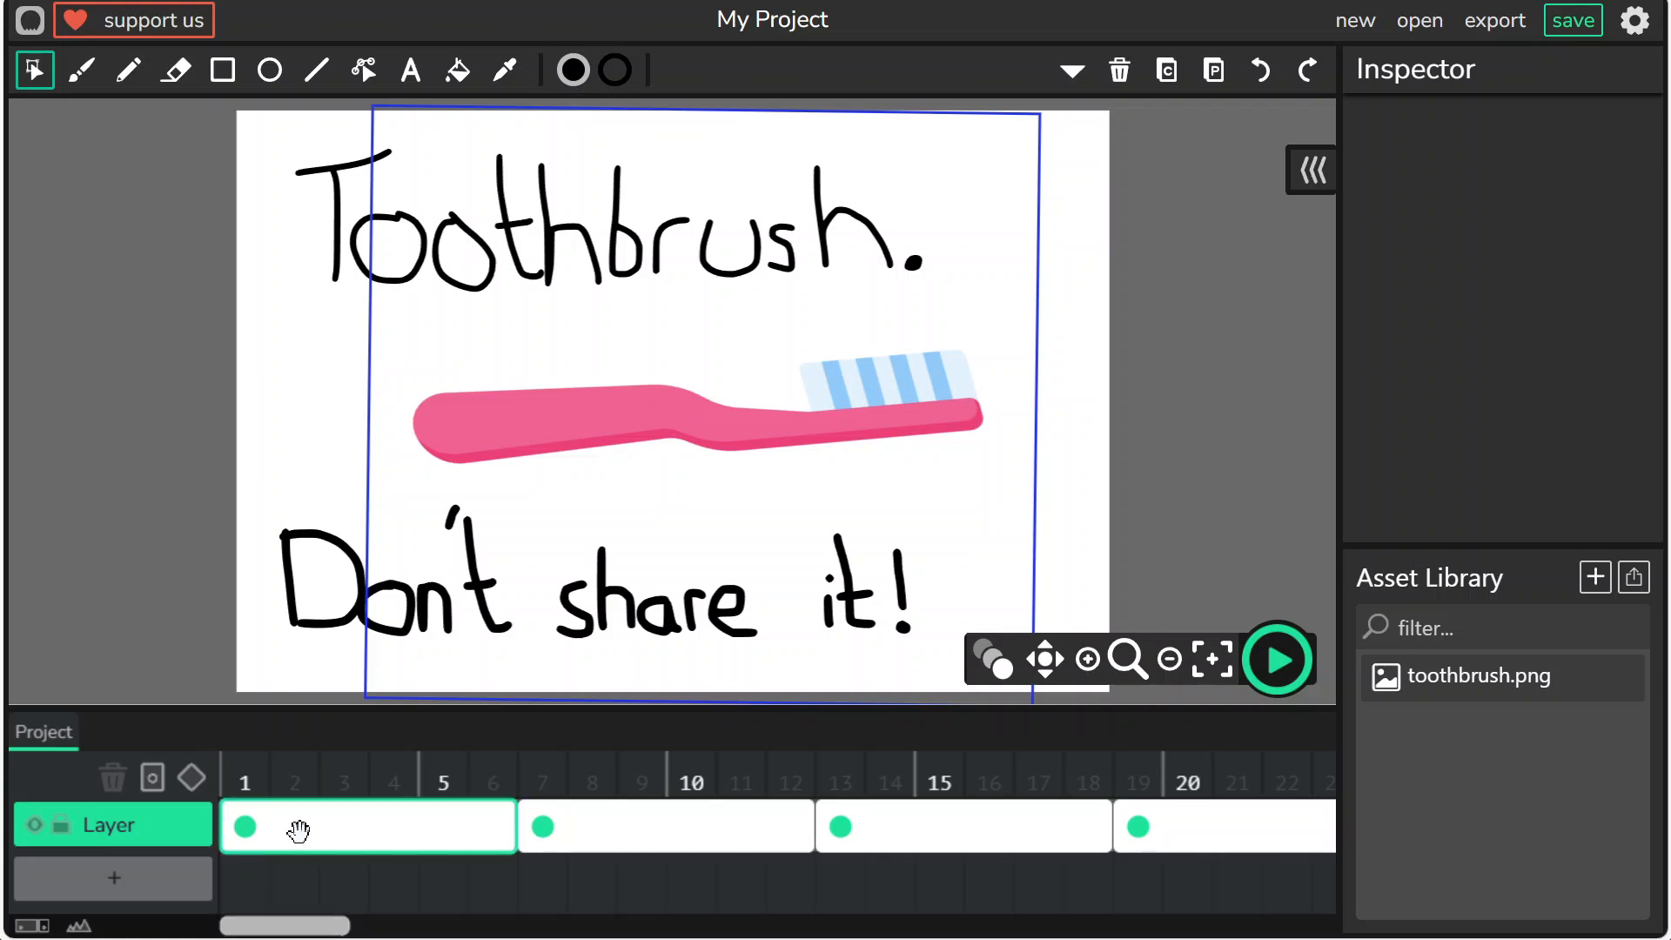
pyautogui.click(246, 817)
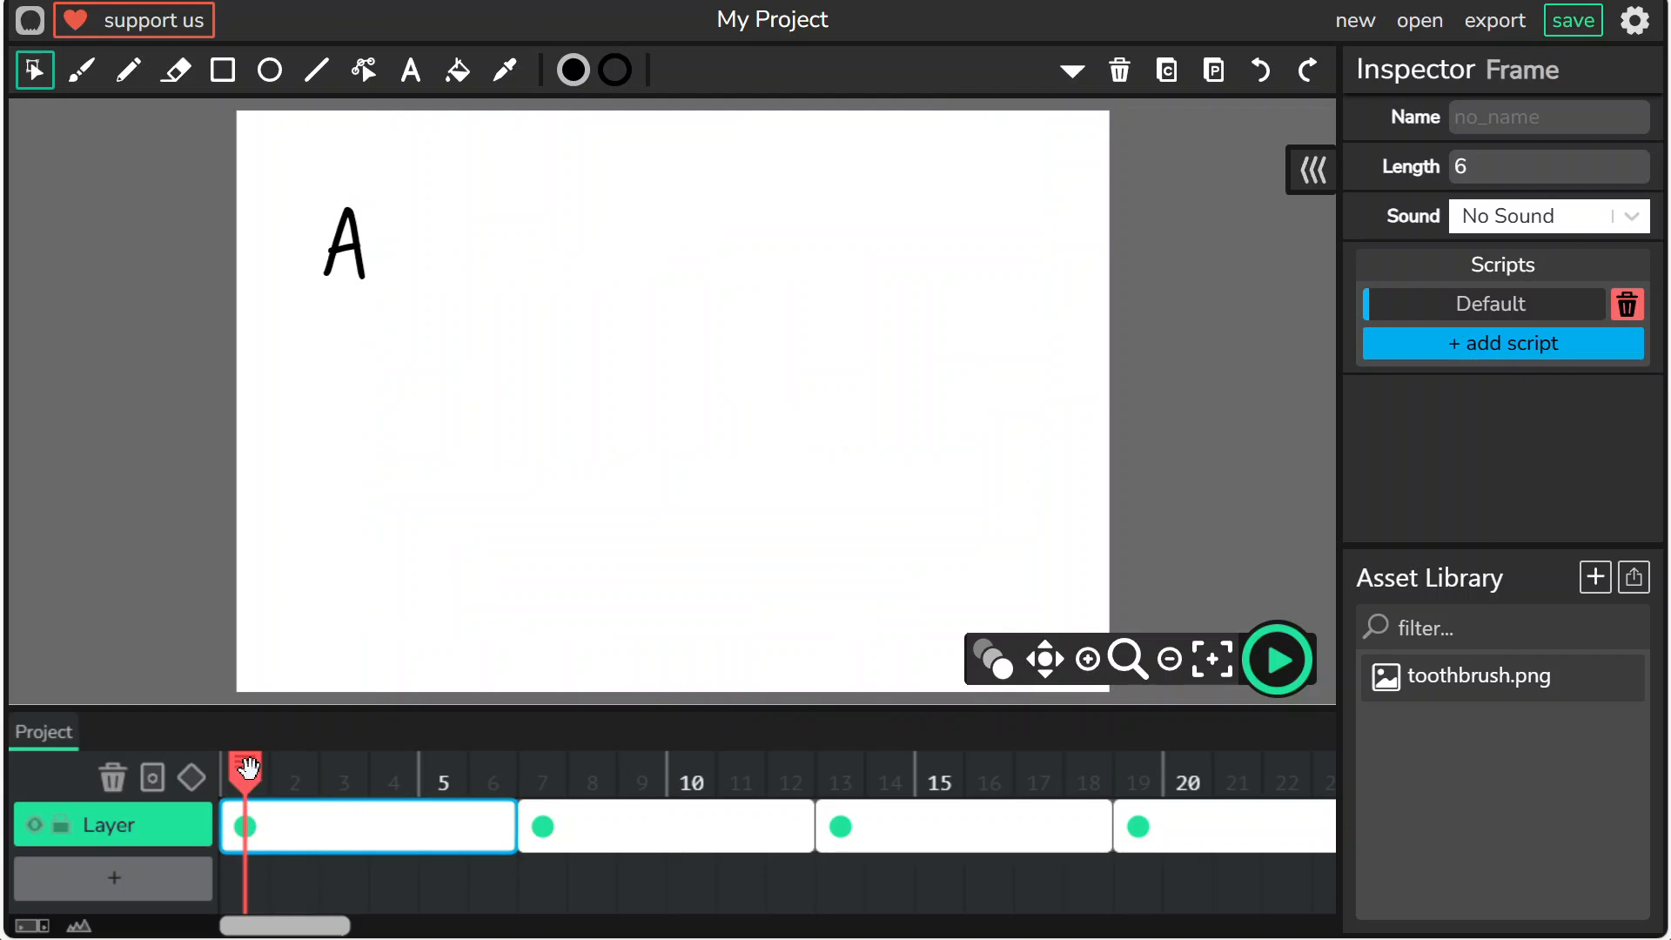
pyautogui.moveTo(248, 767); pyautogui.dragTo(1123, 785)
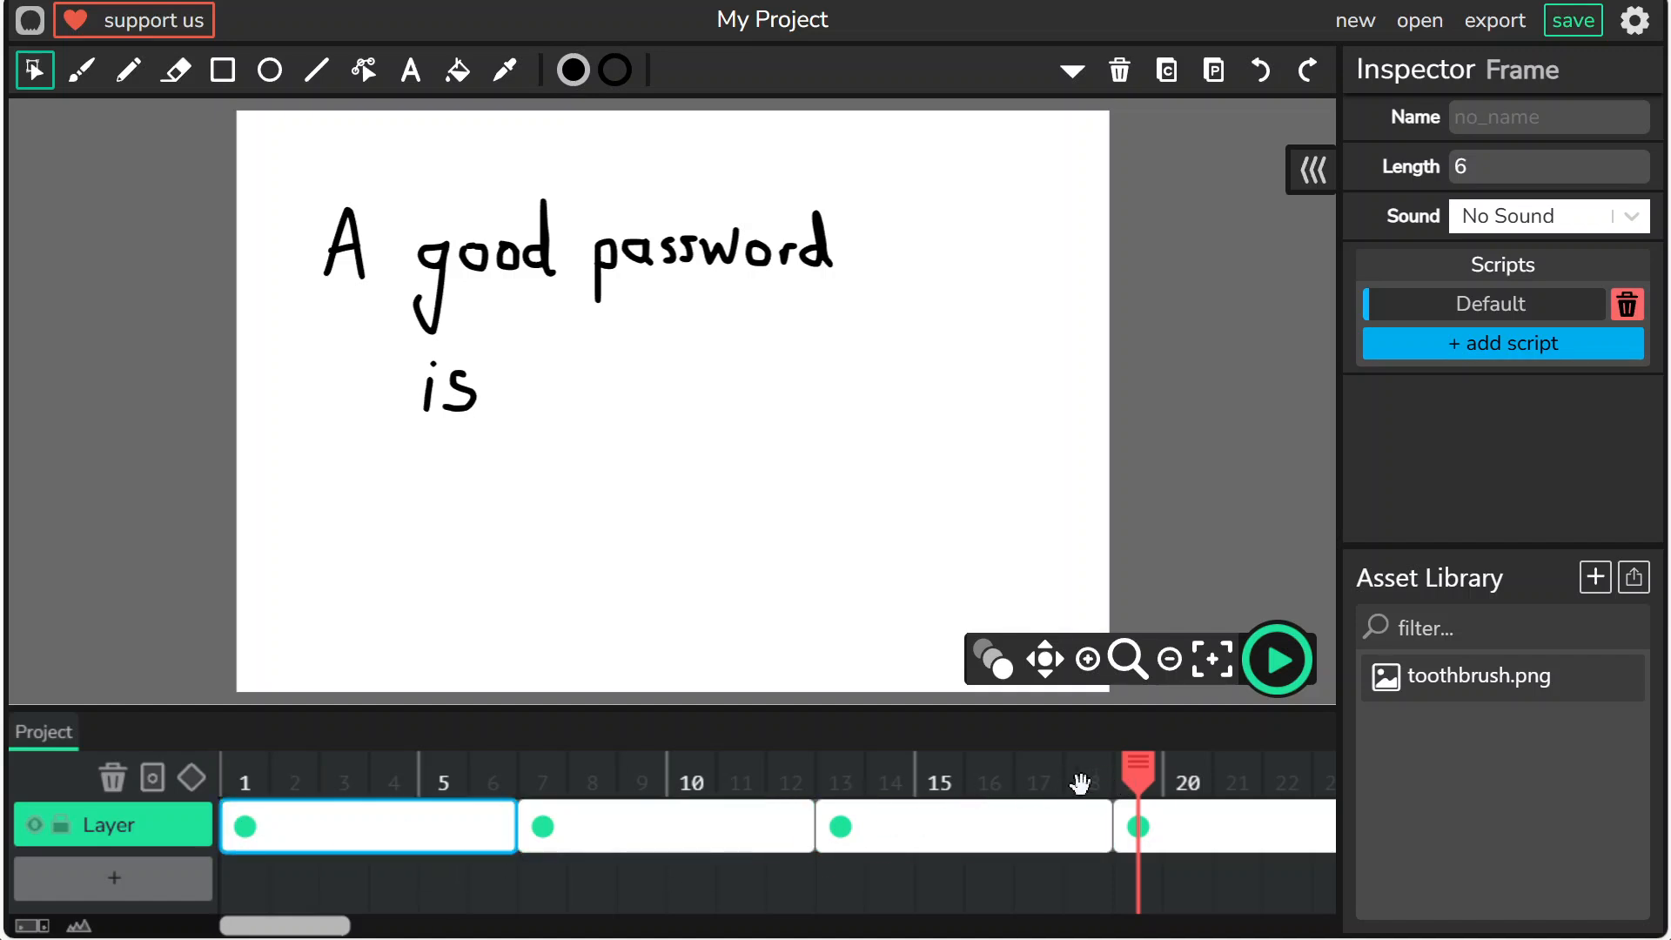
pyautogui.moveTo(1124, 766); pyautogui.dragTo(245, 783)
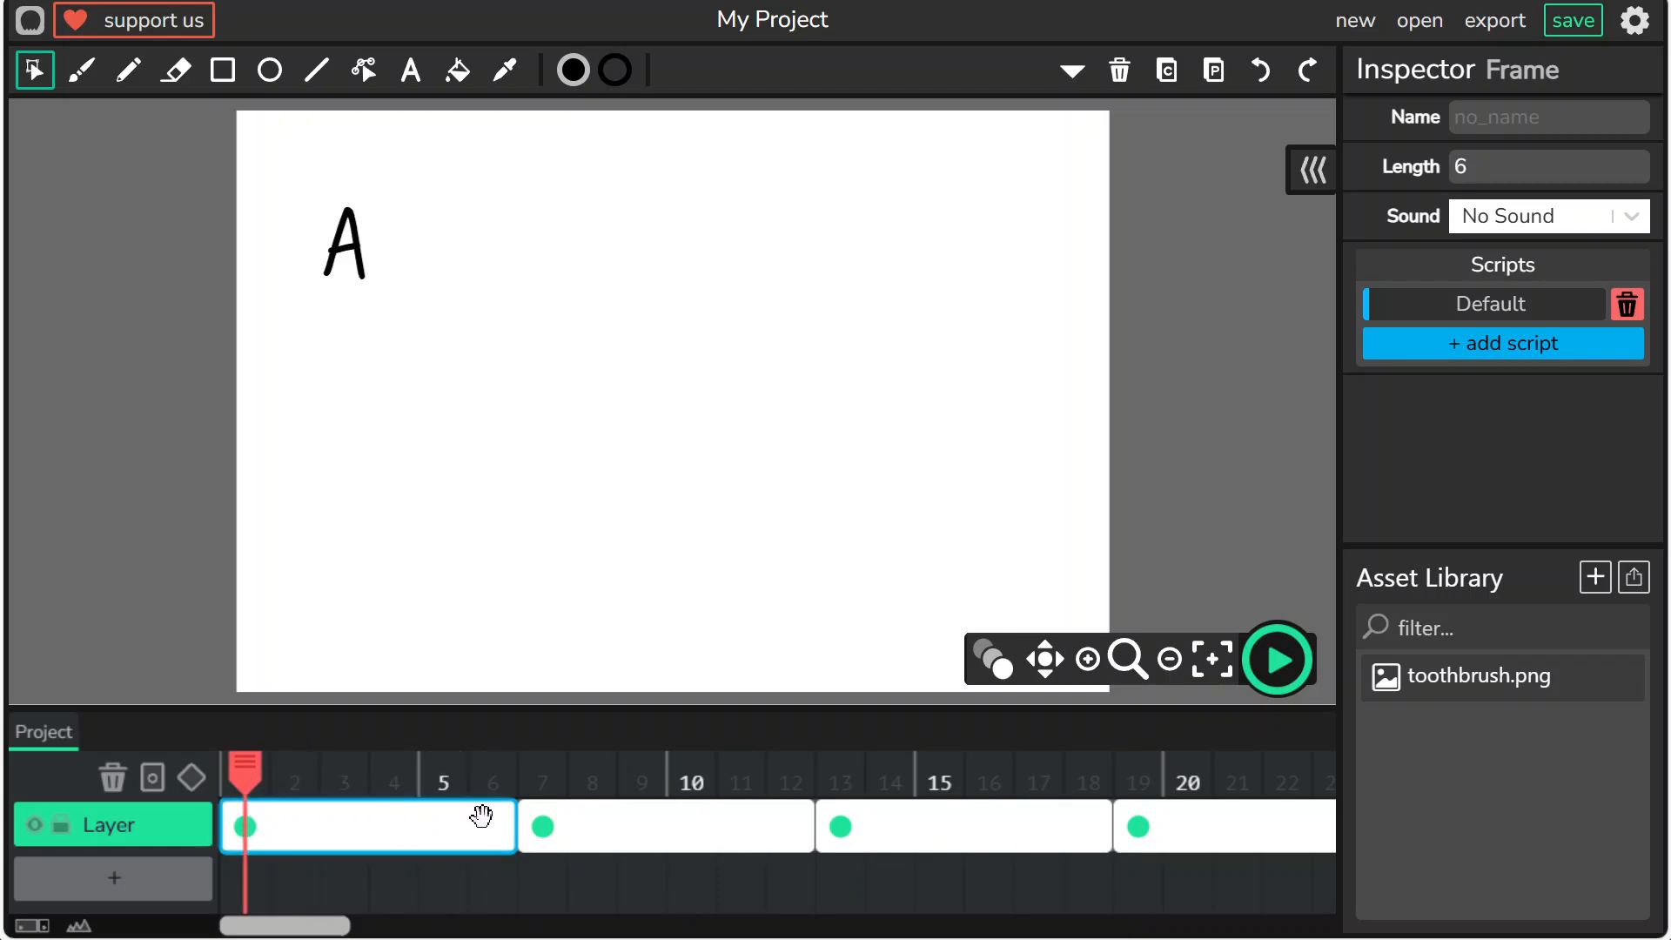
pyautogui.moveTo(240, 783); pyautogui.dragTo(488, 772)
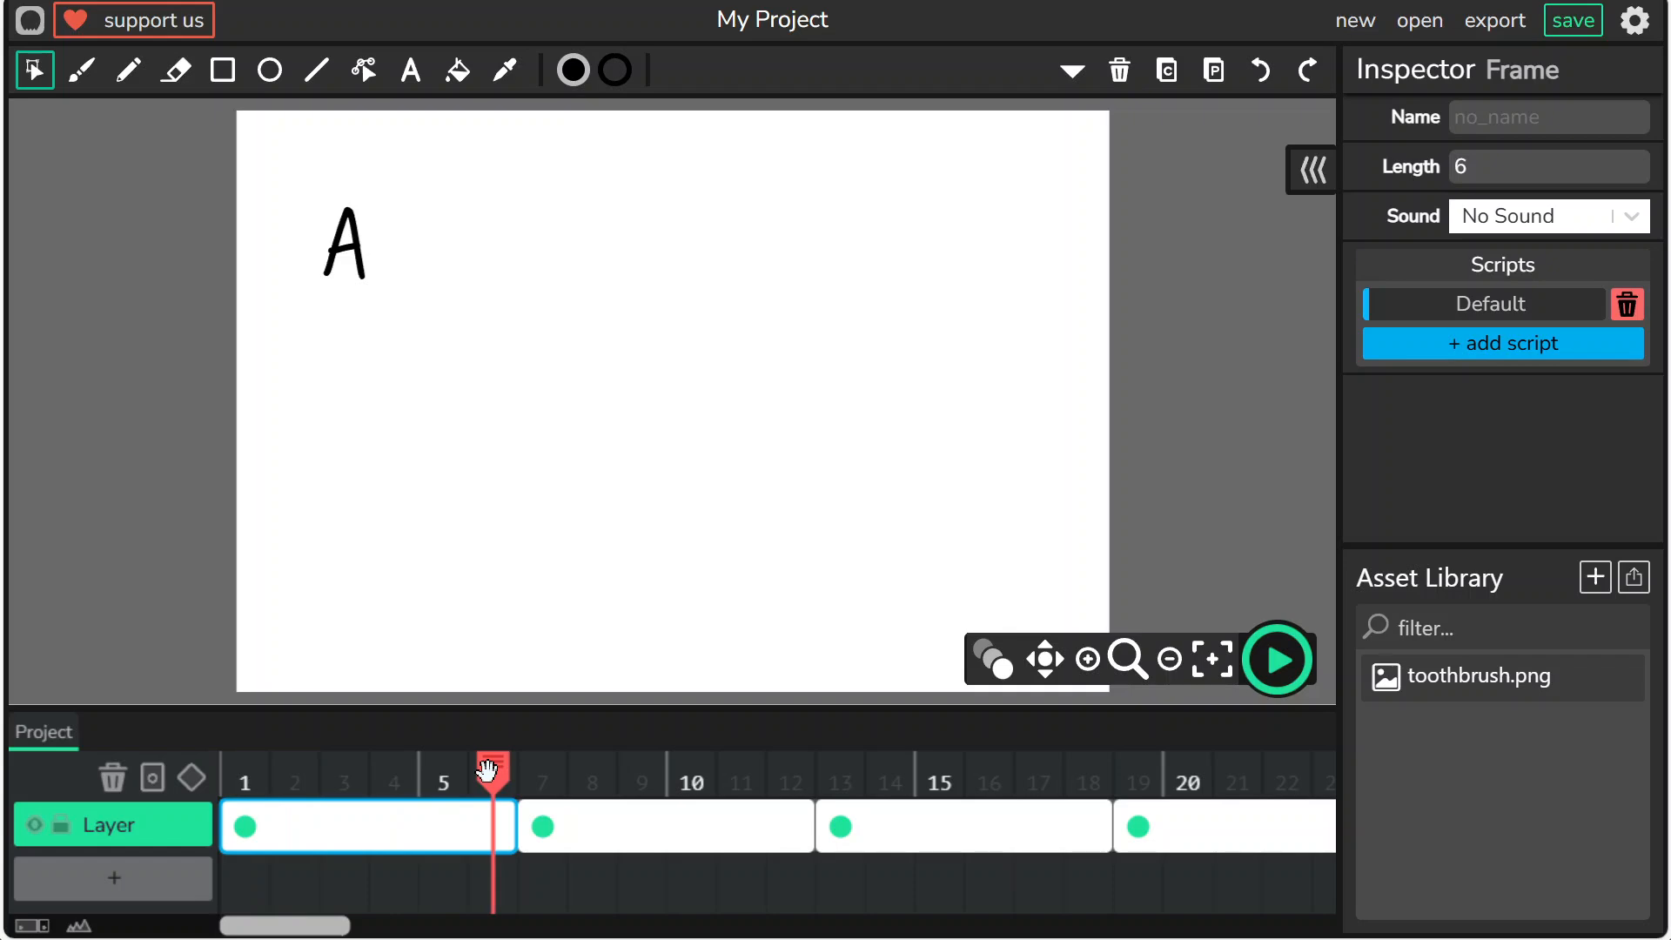
pyautogui.moveTo(488, 770)
pyautogui.mouseDown()
pyautogui.moveTo(291, 771)
pyautogui.moveTo(476, 777)
pyautogui.mouseUp()
pyautogui.moveTo(477, 777); pyautogui.dragTo(790, 777)
pyautogui.moveTo(319, 924); pyautogui.dragTo(453, 931)
pyautogui.click(724, 779)
pyautogui.moveTo(292, 779); pyautogui.dragTo(1169, 785)
pyautogui.click(244, 826)
pyautogui.moveTo(393, 925); pyautogui.dragTo(222, 935)
pyautogui.click(248, 777)
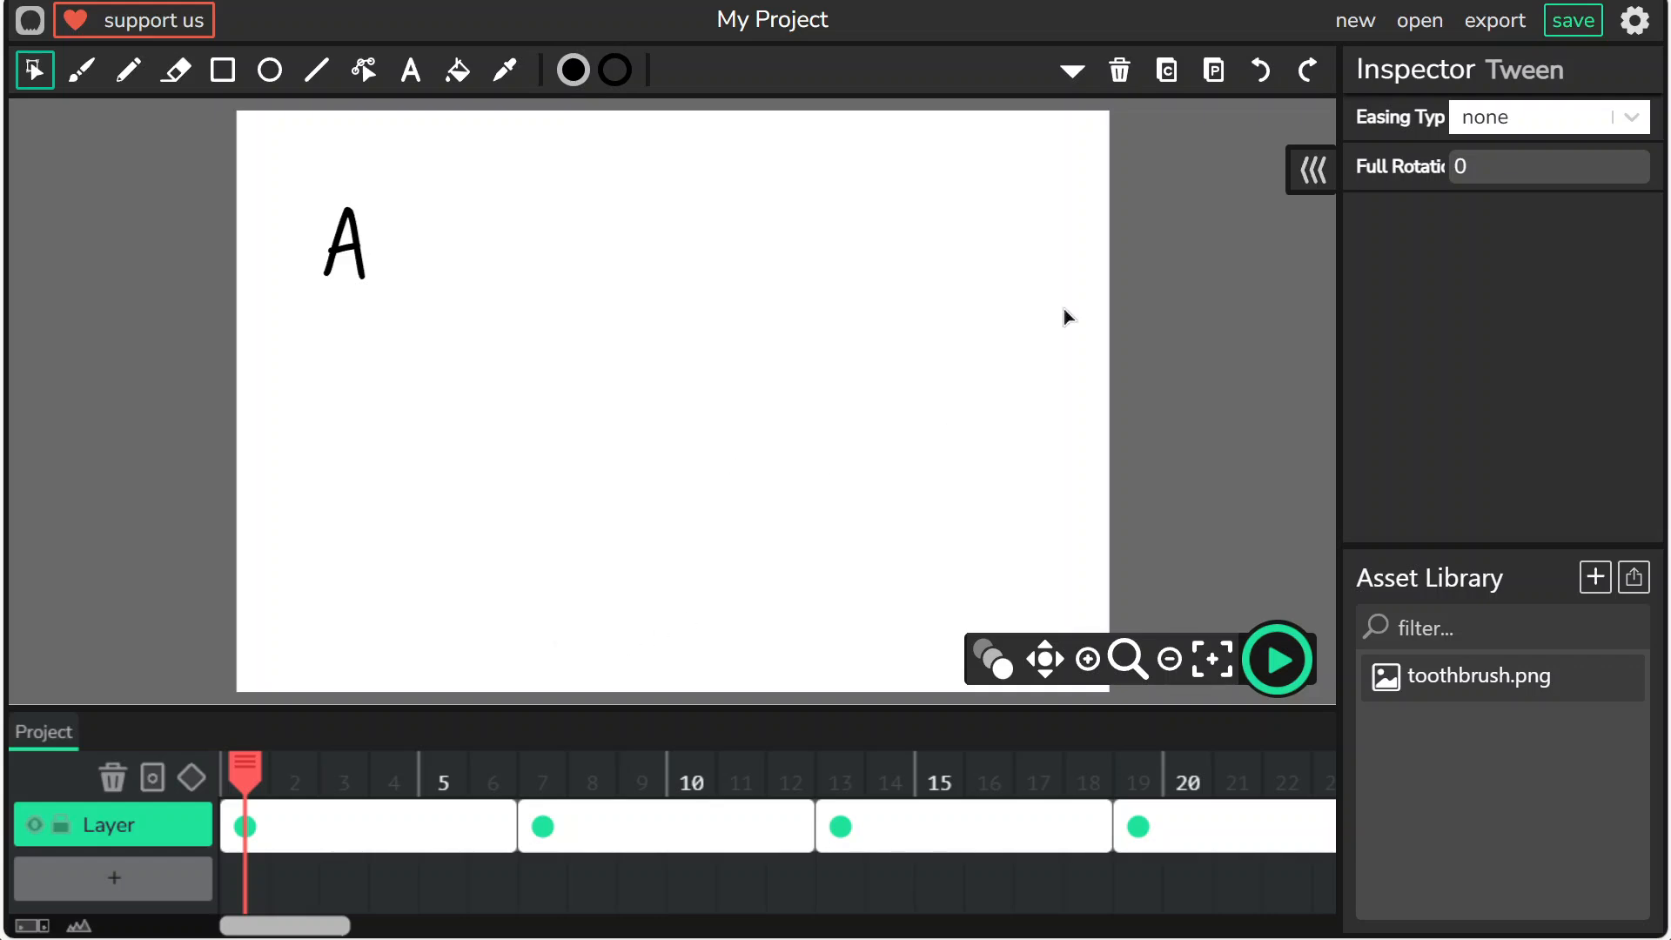
# Create a new blank project and write a capital "A" with the brush in the canvas's upper-left area on frame 1.
pyautogui.click(1350, 26)
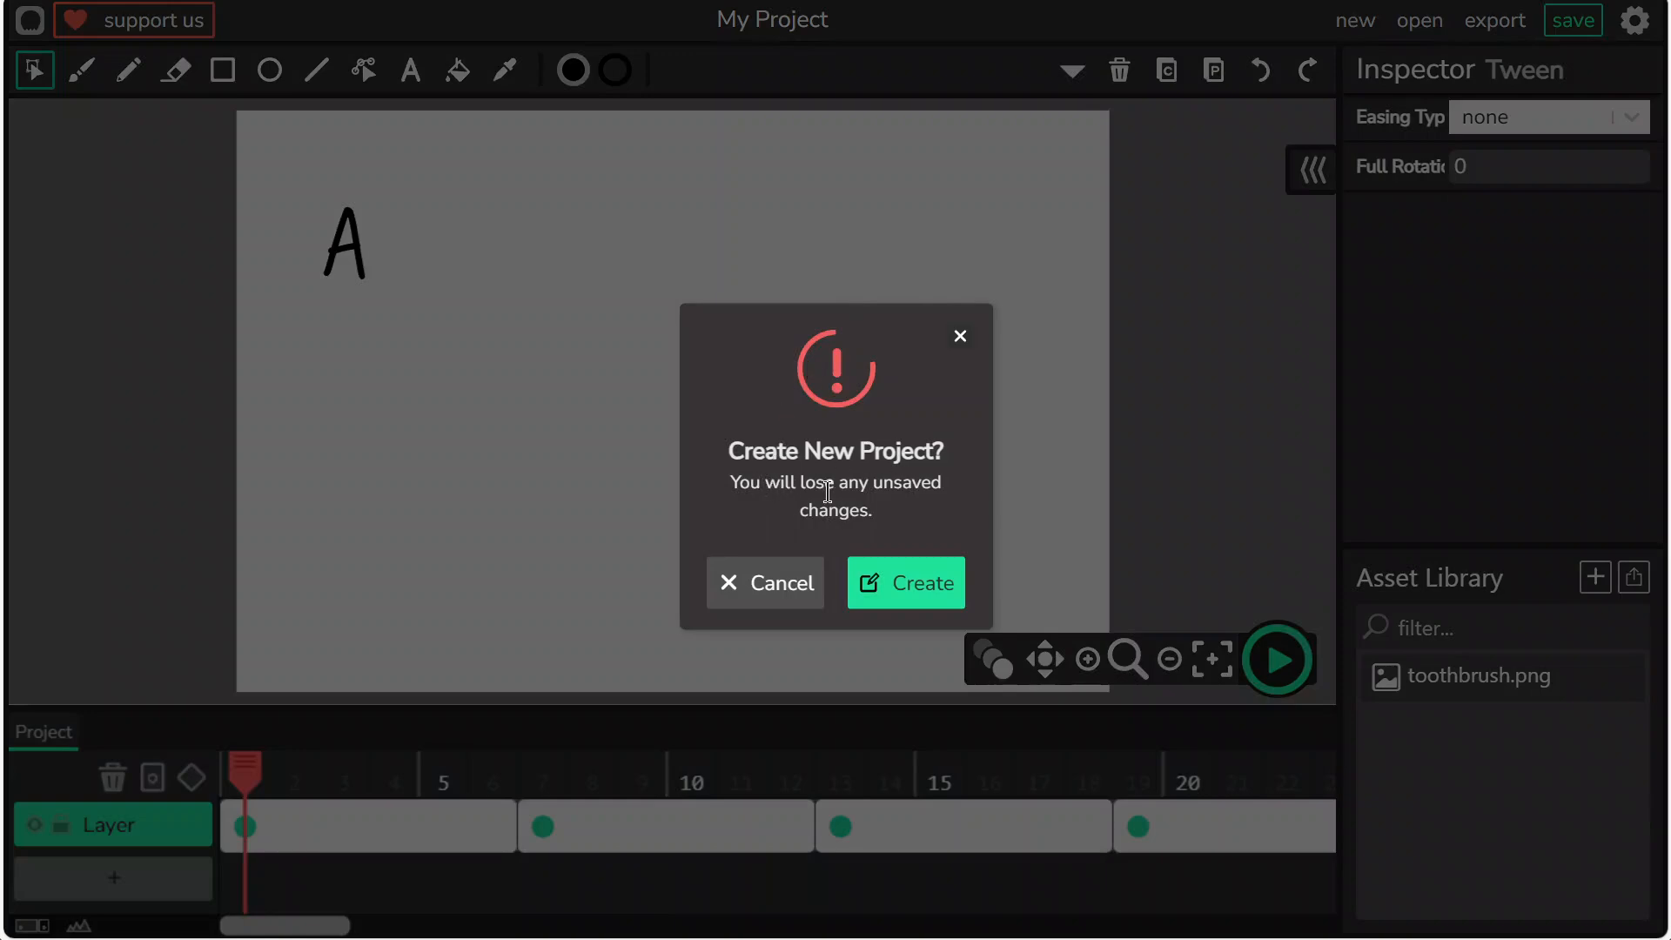
pyautogui.click(911, 600)
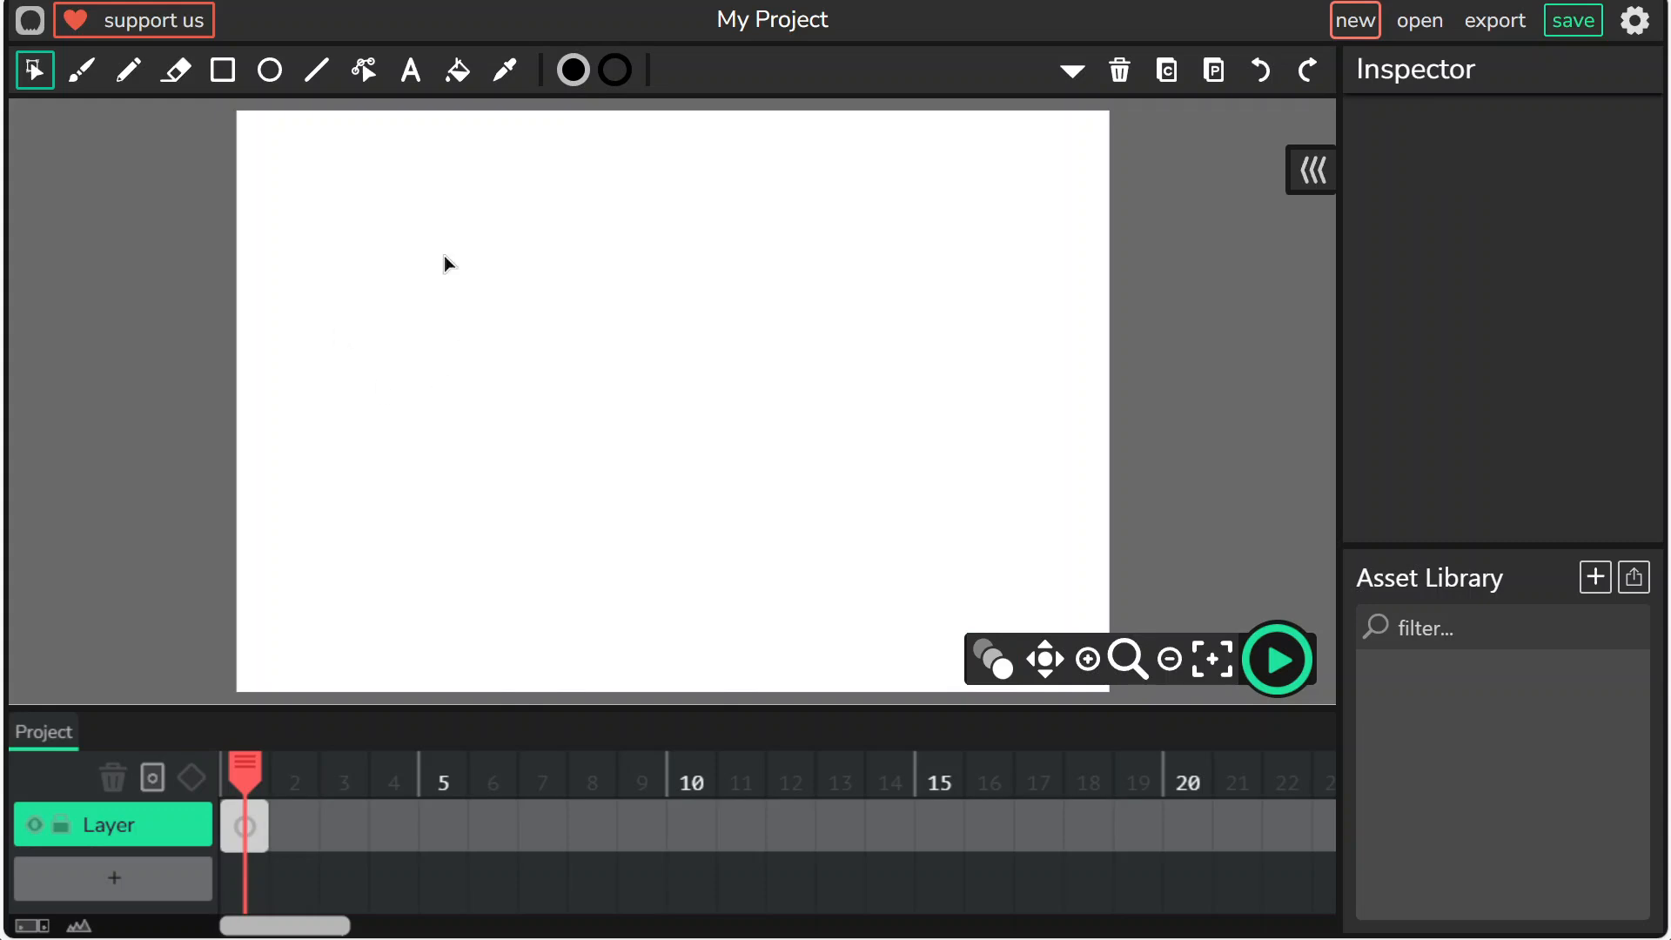
pyautogui.click(83, 74)
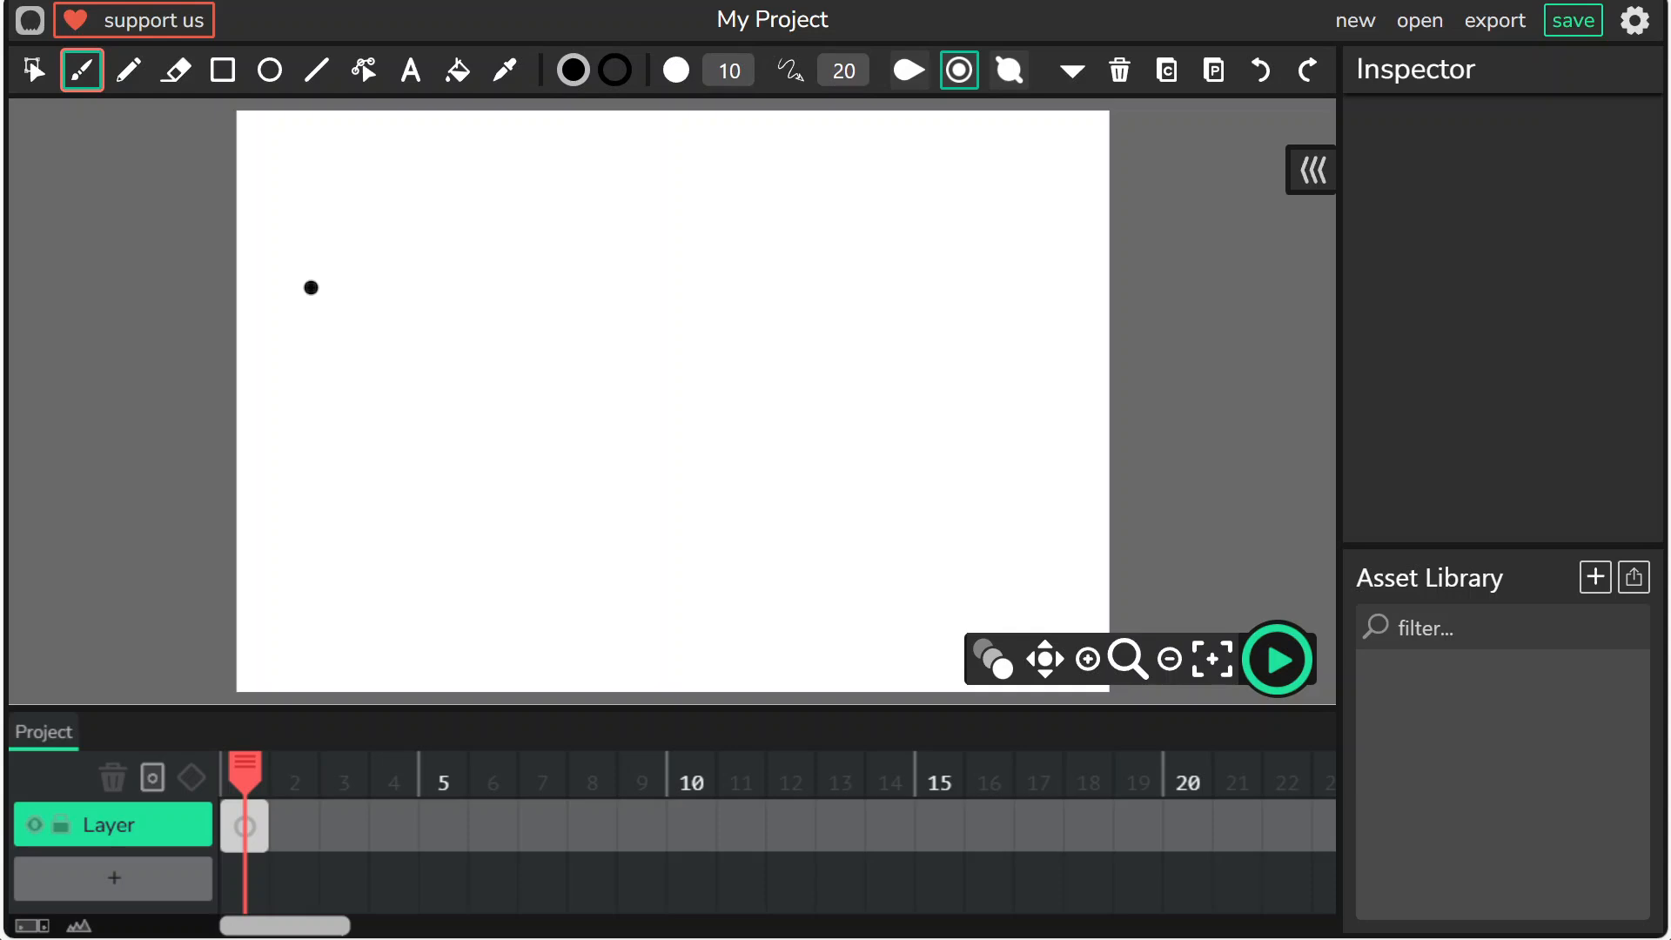
pyautogui.moveTo(308, 290)
pyautogui.mouseDown()
pyautogui.moveTo(335, 180)
pyautogui.moveTo(355, 287)
pyautogui.moveTo(308, 252)
pyautogui.moveTo(359, 247)
pyautogui.mouseUp()
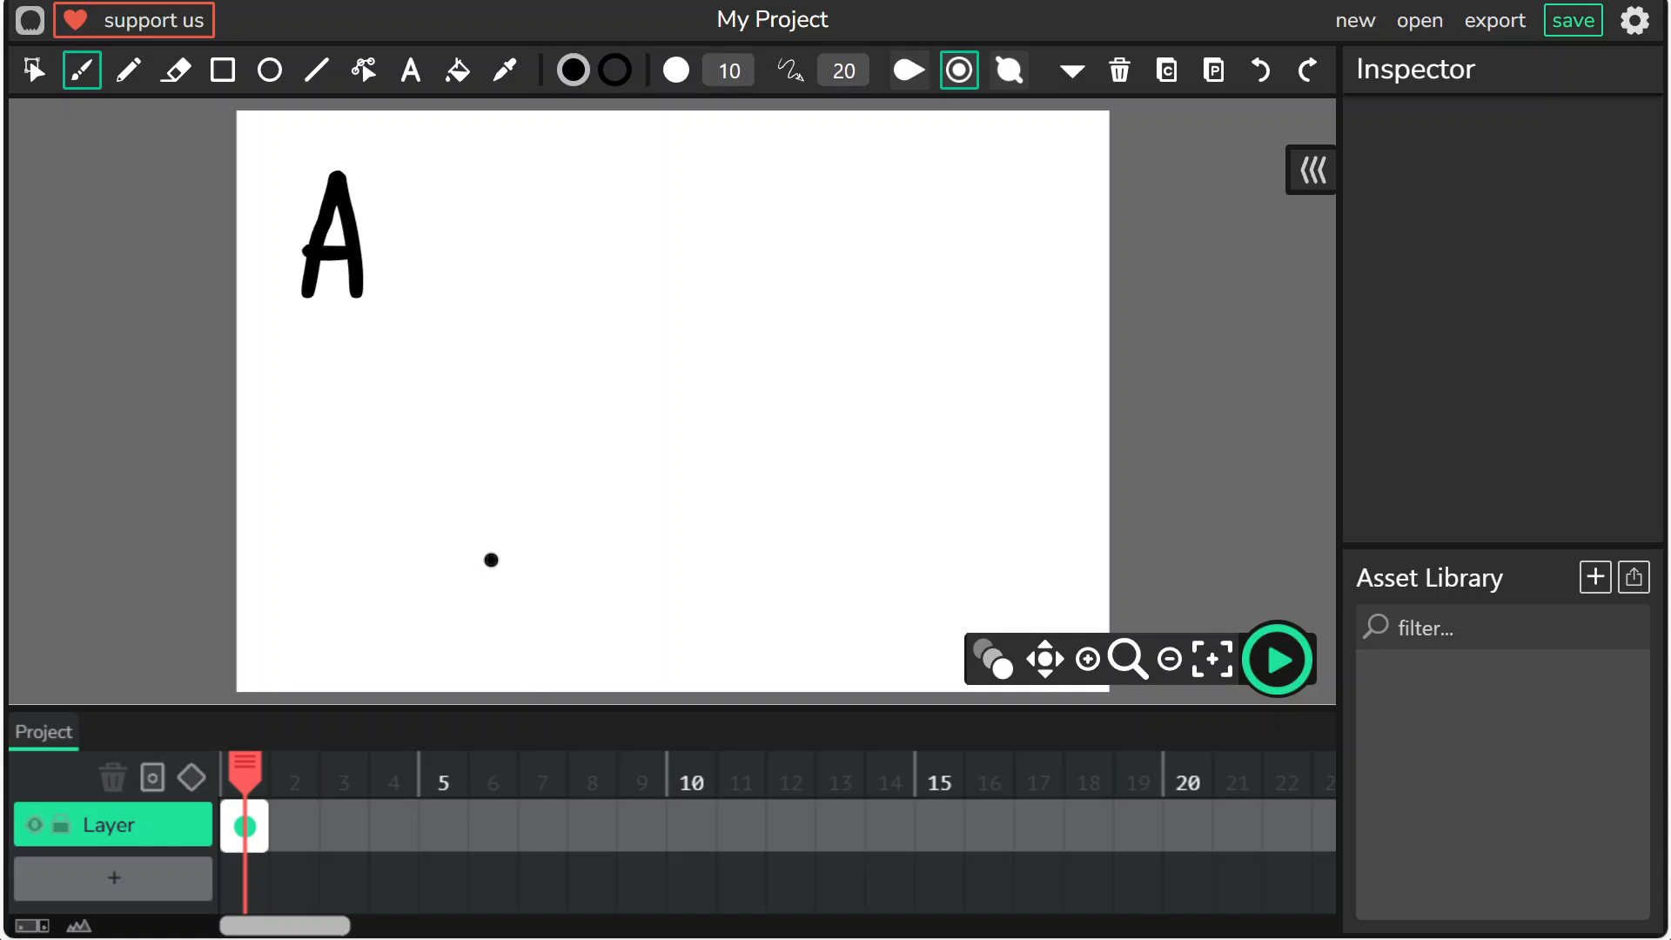
# Extend the first frame to a length of 6 and scrub across it to check the drawing holds.
pyautogui.click(246, 822)
pyautogui.moveTo(273, 818); pyautogui.dragTo(515, 818)
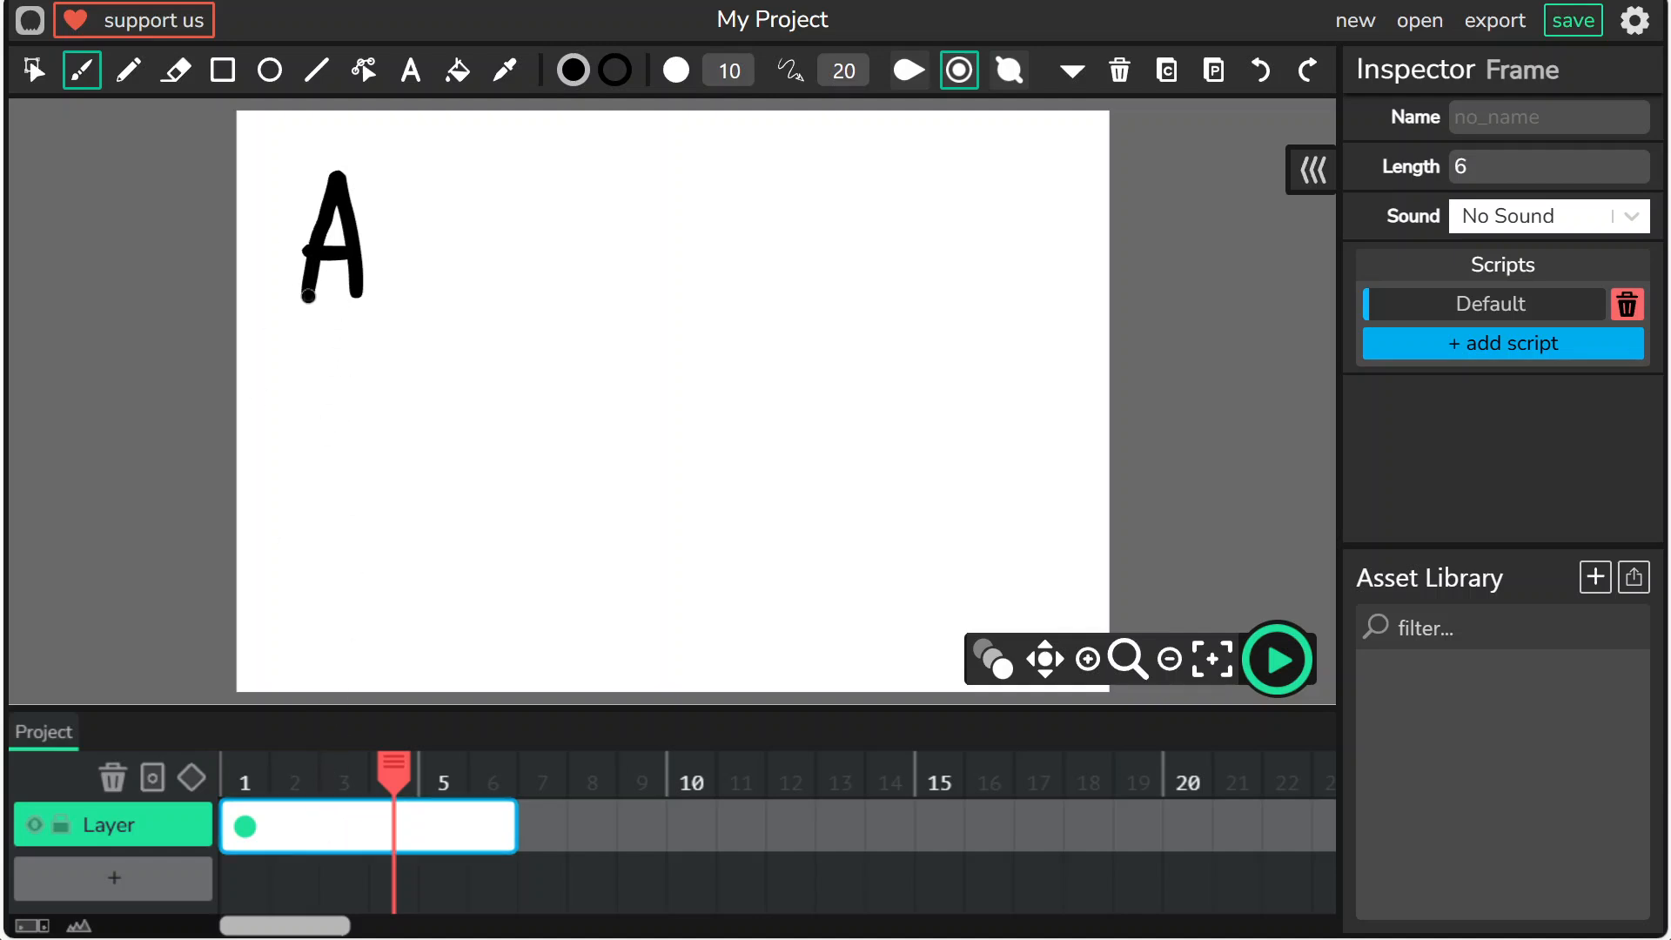
pyautogui.click(302, 823)
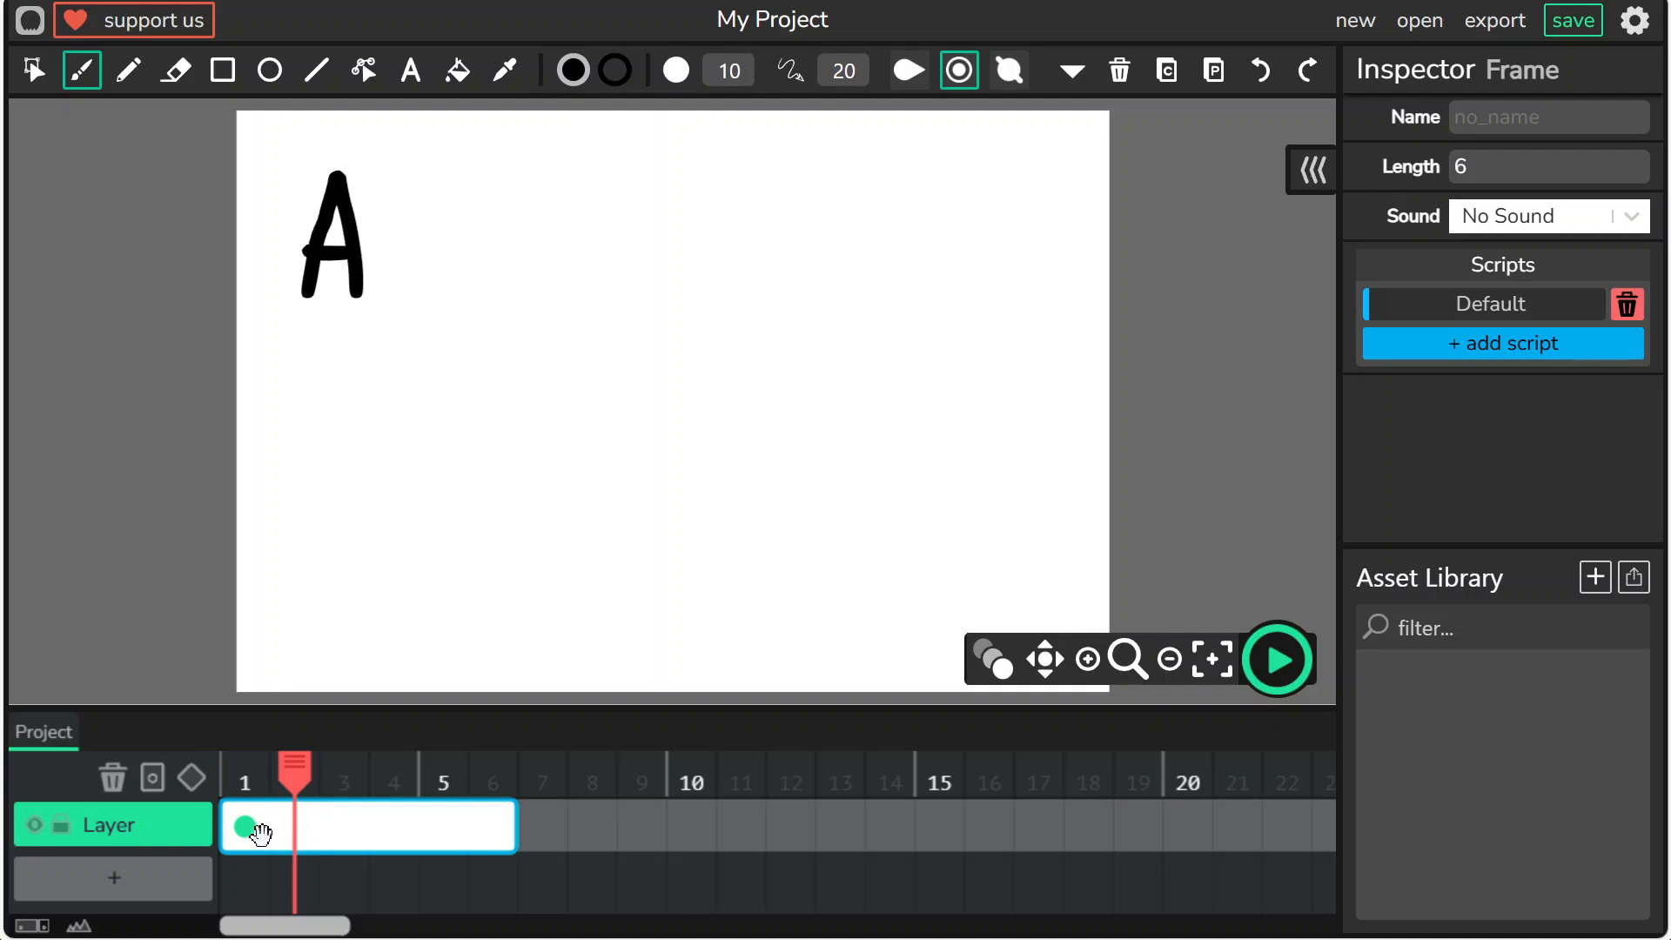
pyautogui.moveTo(297, 785); pyautogui.dragTo(442, 789)
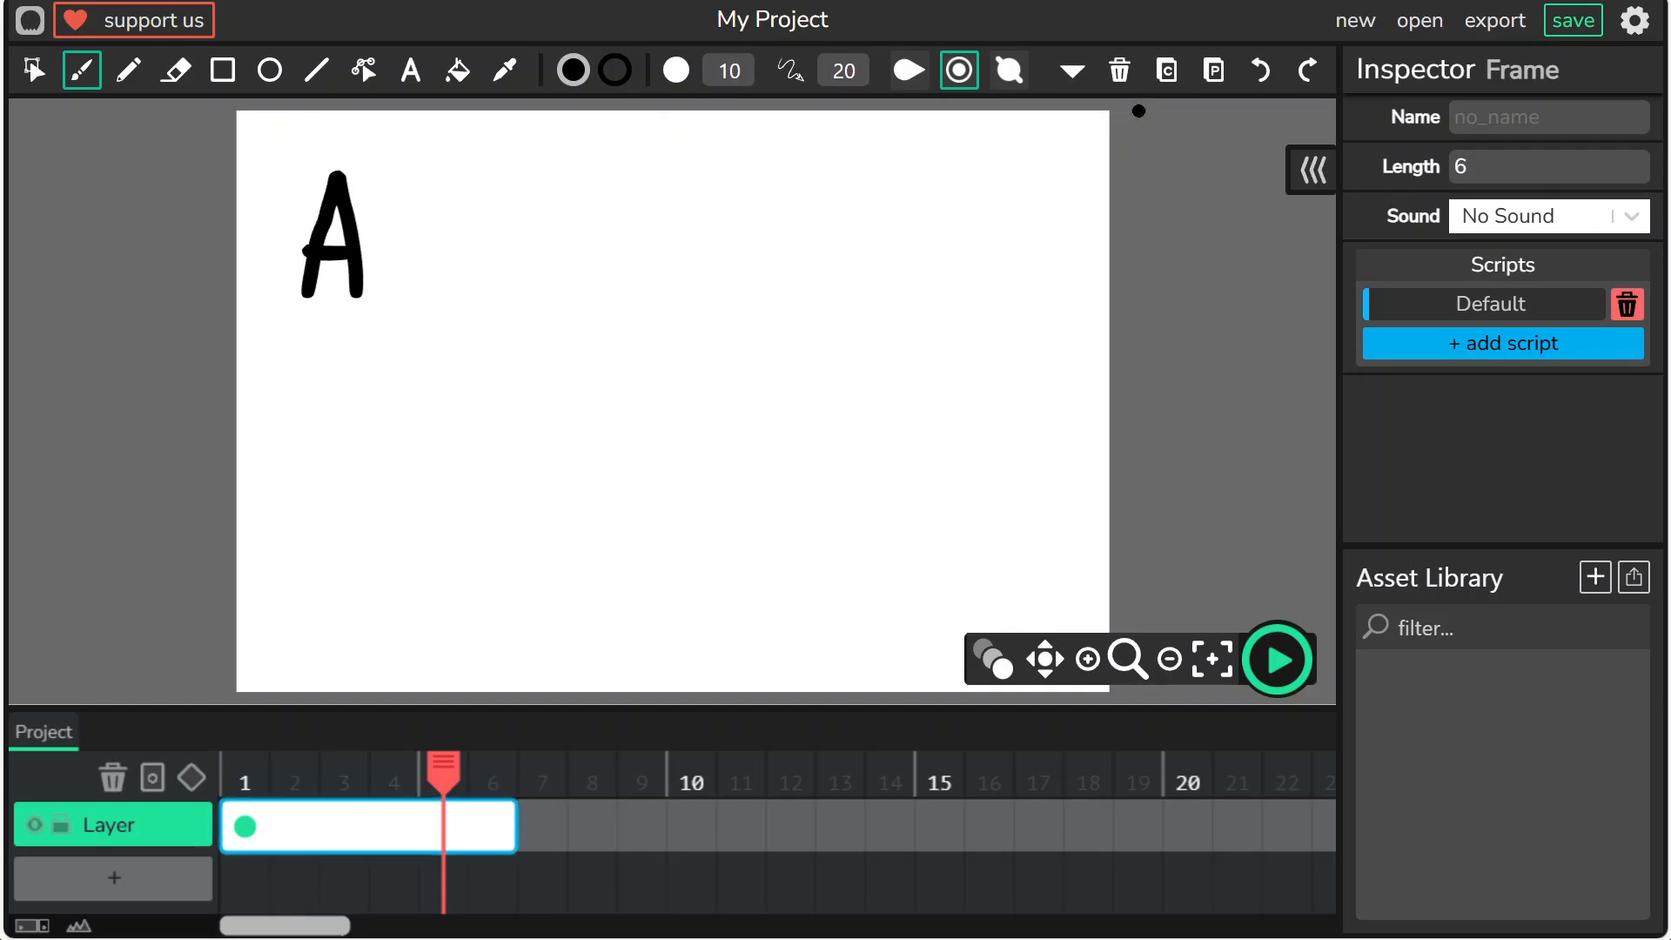
# Copy the 6-frame block to frame 7 and brush the word "good" after the "A".
pyautogui.click(1169, 74)
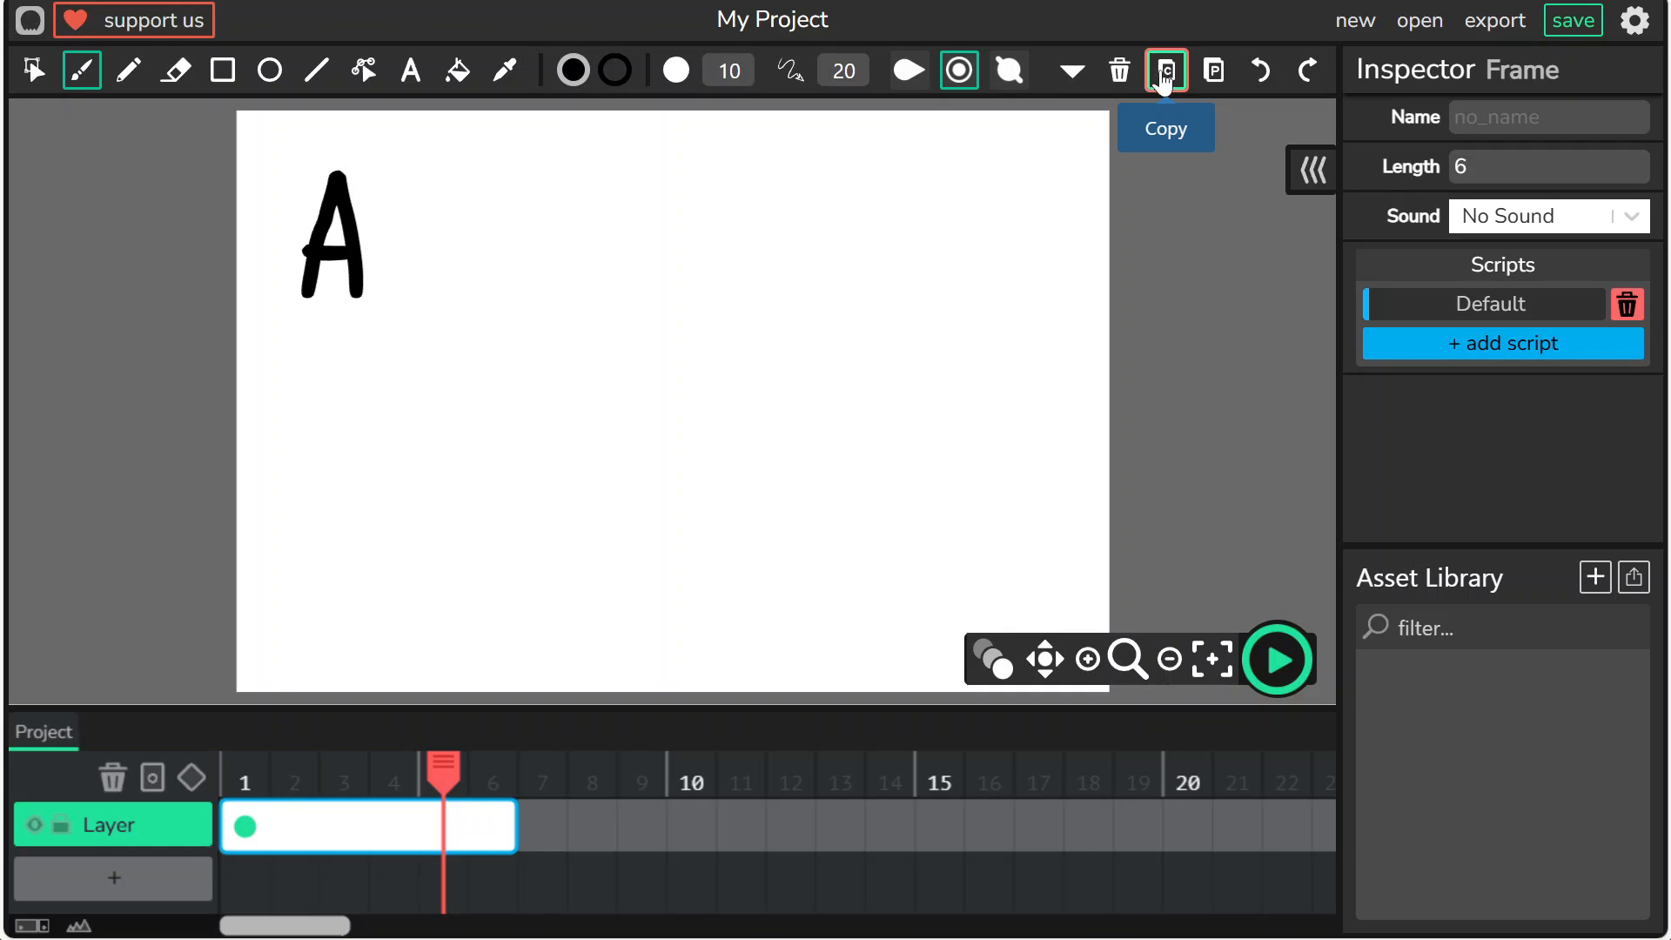
pyautogui.click(555, 830)
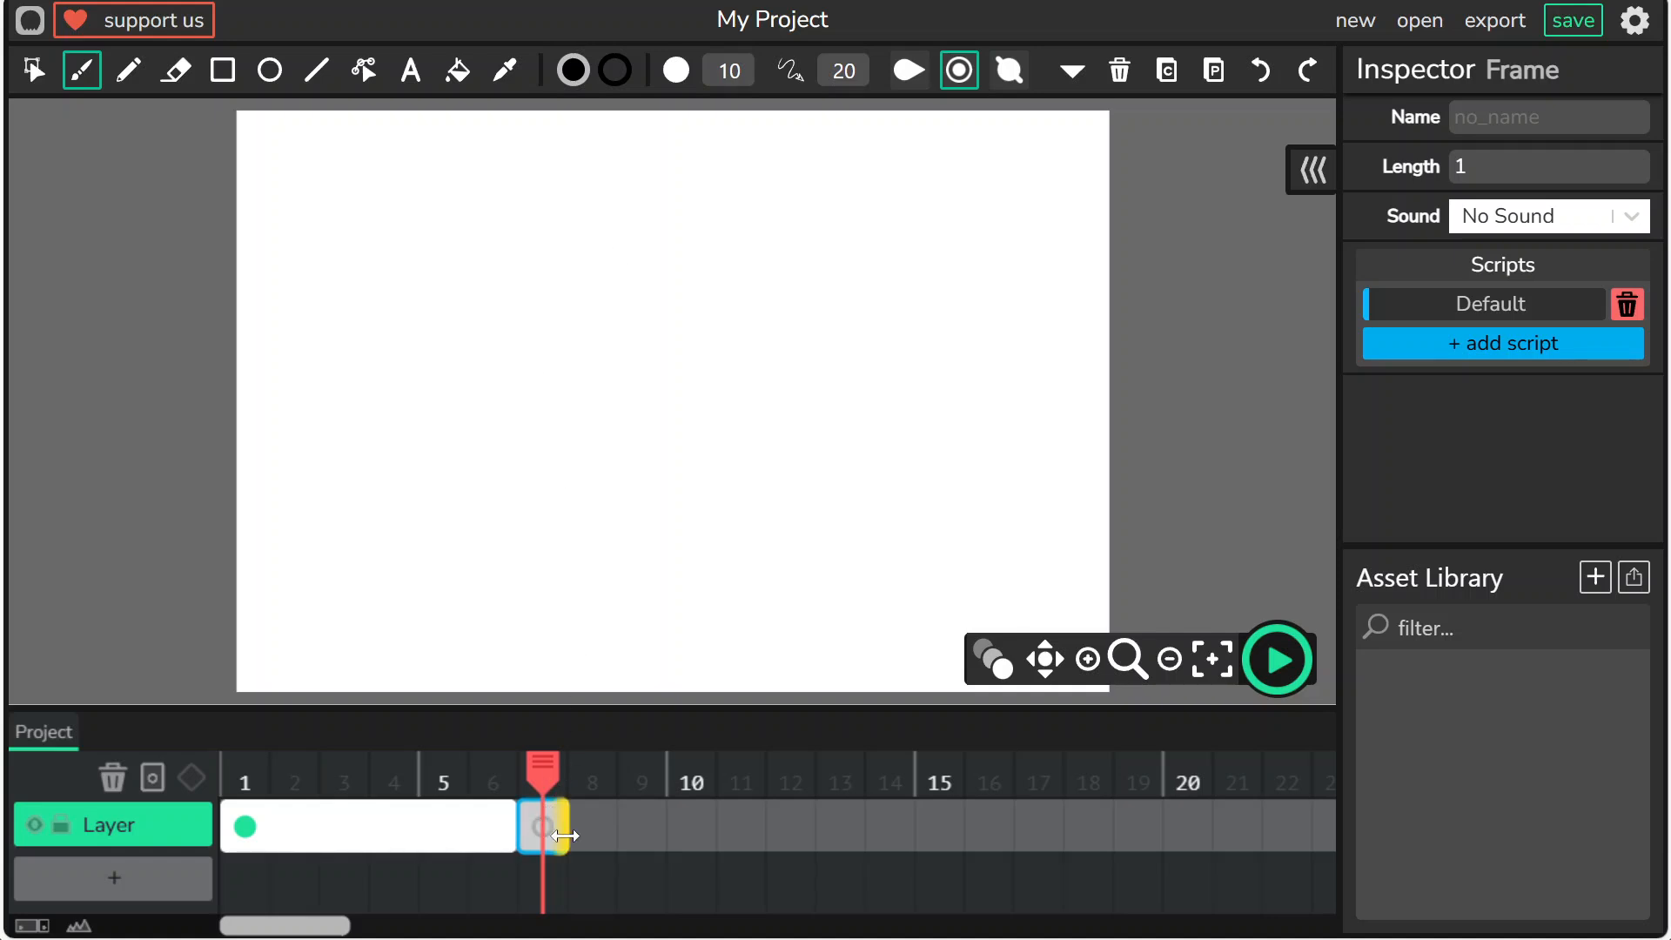
pyautogui.click(1215, 74)
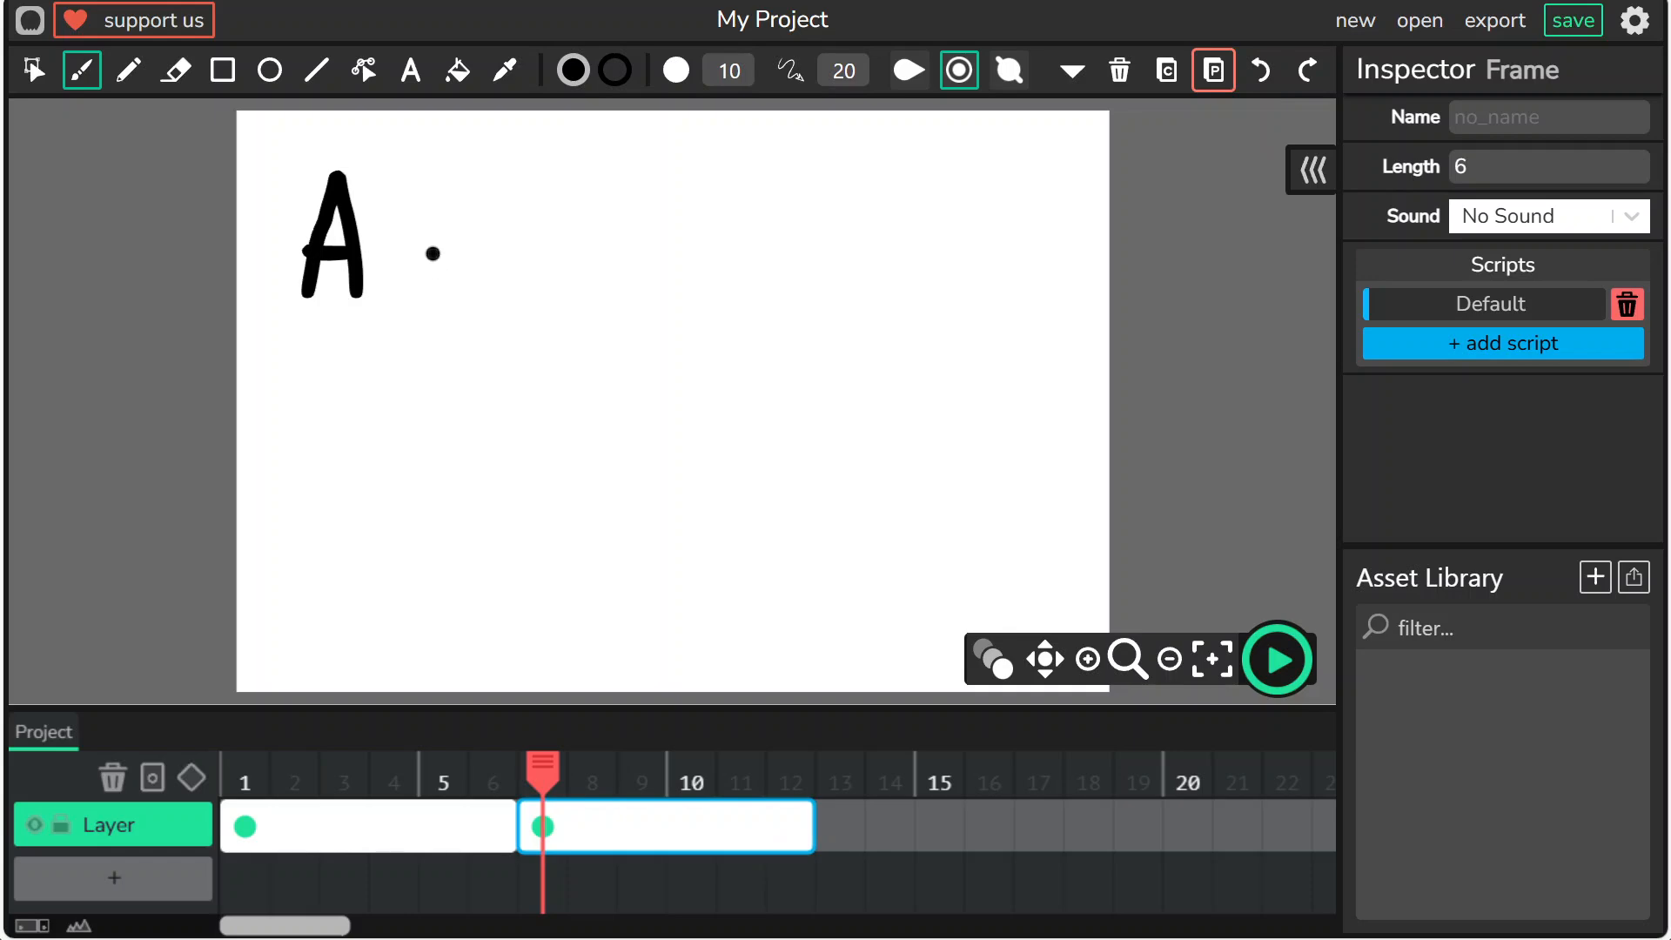
pyautogui.moveTo(465, 247)
pyautogui.mouseDown()
pyautogui.moveTo(424, 258)
pyautogui.moveTo(474, 290)
pyautogui.moveTo(474, 252)
pyautogui.moveTo(475, 313)
pyautogui.moveTo(419, 353)
pyautogui.mouseUp()
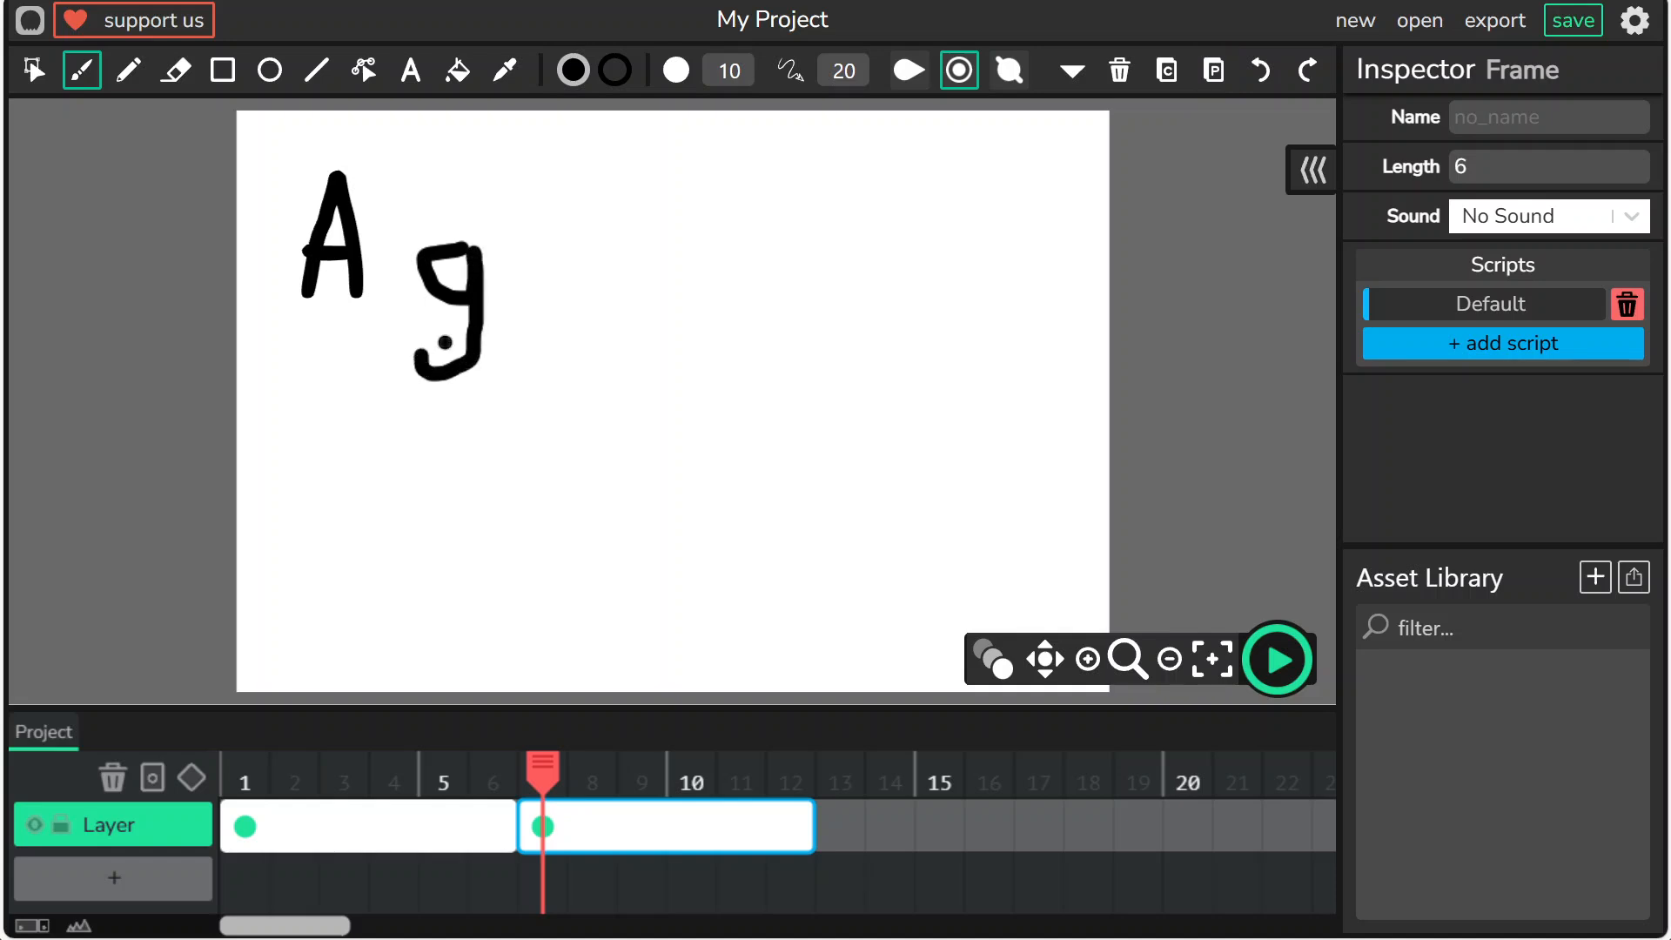
pyautogui.moveTo(511, 258)
pyautogui.mouseDown()
pyautogui.moveTo(493, 285)
pyautogui.moveTo(543, 286)
pyautogui.moveTo(529, 256)
pyautogui.moveTo(568, 287)
pyautogui.moveTo(605, 272)
pyautogui.moveTo(580, 253)
pyautogui.moveTo(654, 286)
pyautogui.moveTo(650, 190)
pyautogui.moveTo(672, 300)
pyautogui.mouseUp()
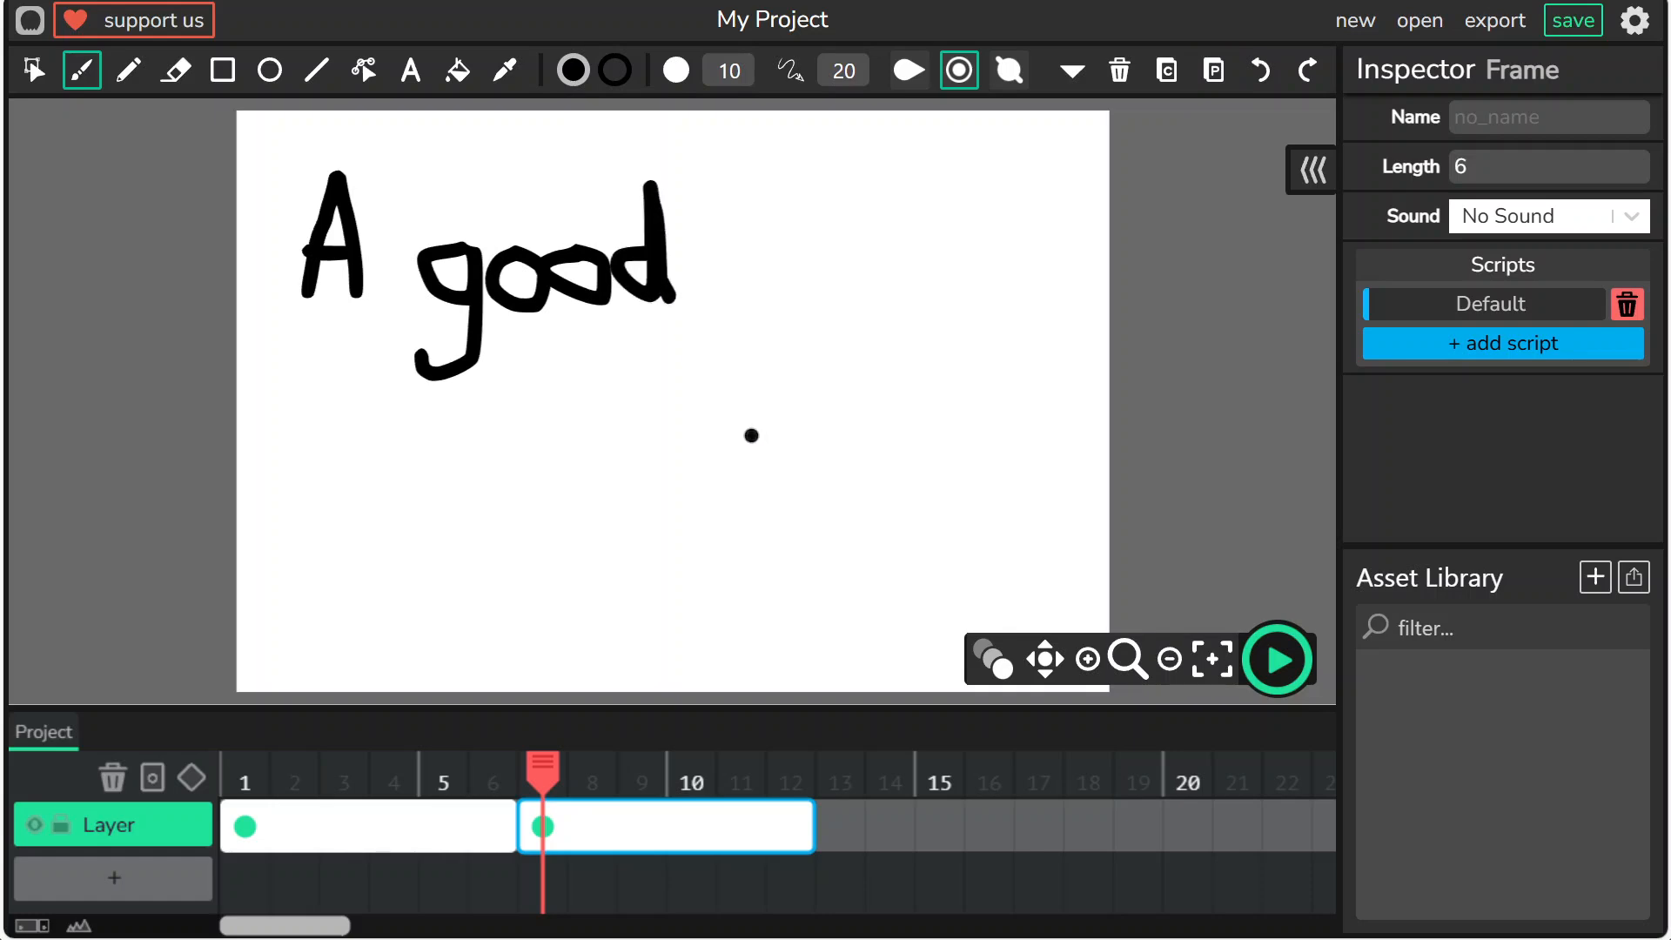
# Duplicate the frame 7 block to frame 13 and brush the word "password" after "good".
pyautogui.click(606, 831)
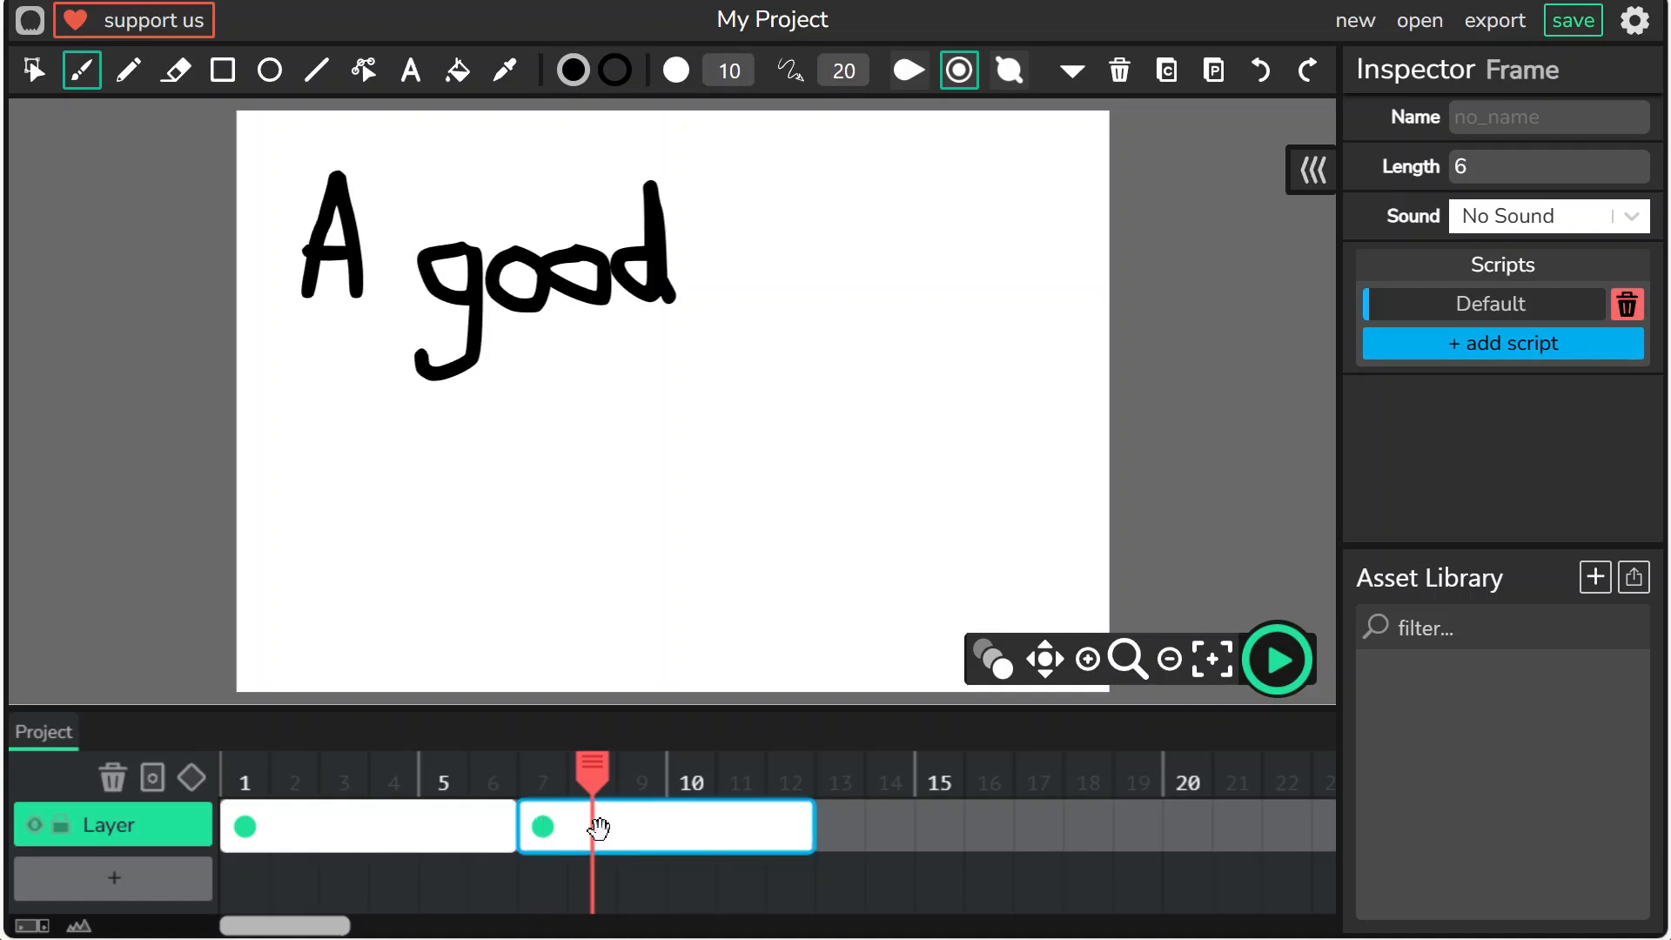
pyautogui.click(837, 839)
pyautogui.hotkey('ctrl', 'v')
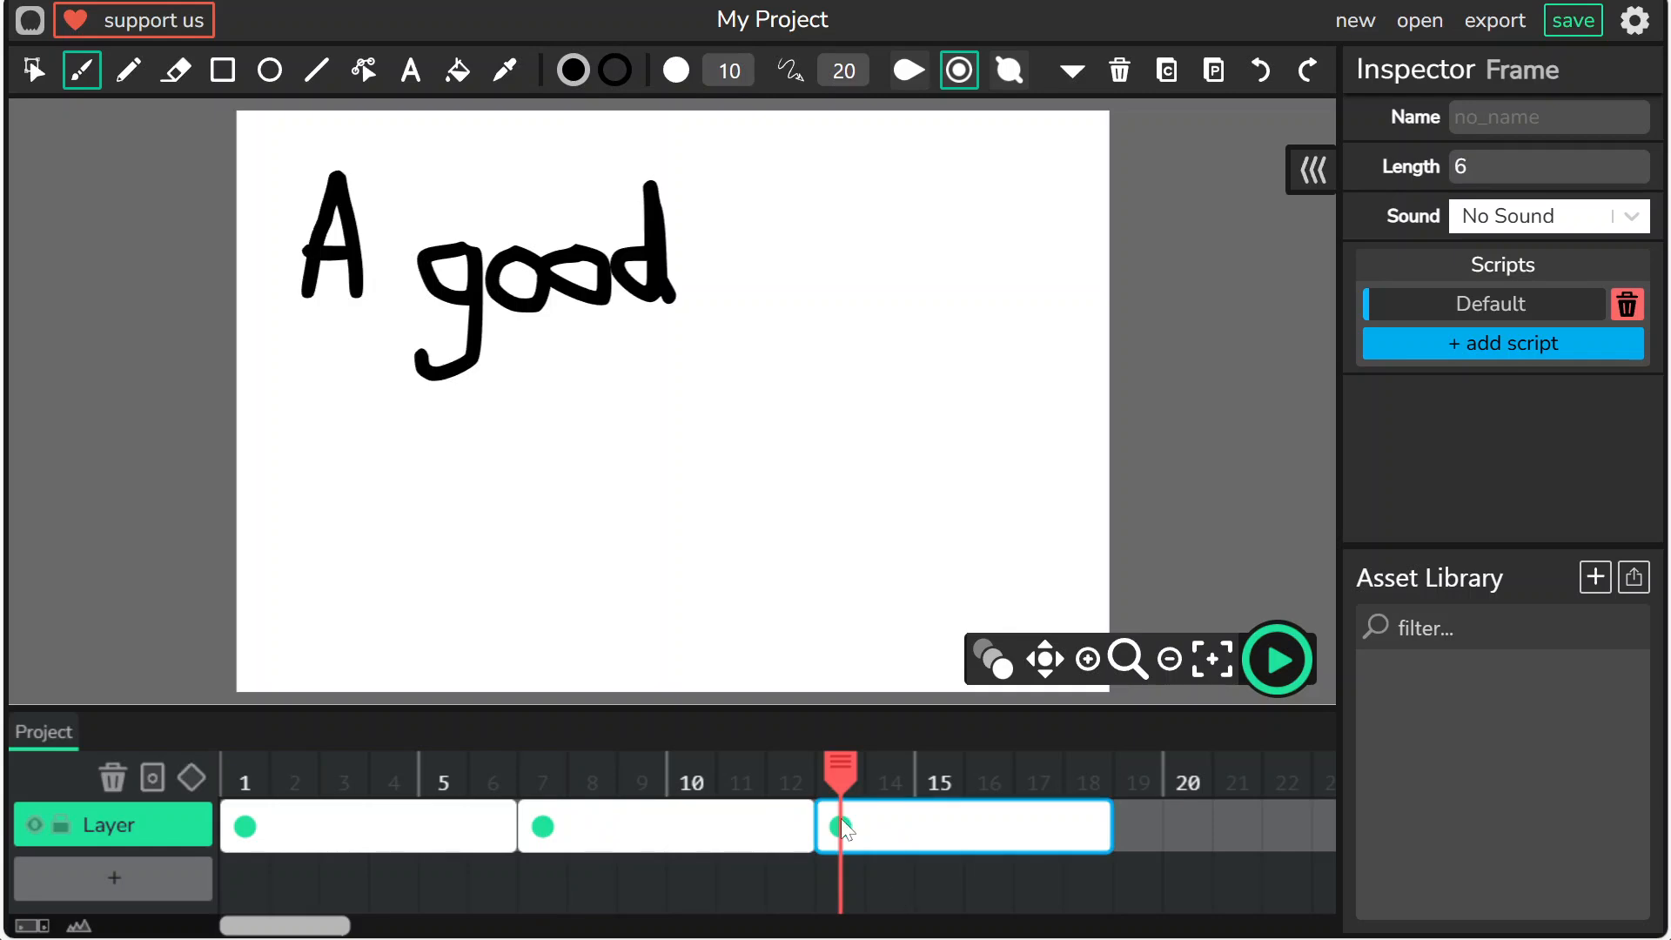
pyautogui.moveTo(737, 259); pyautogui.dragTo(741, 351)
pyautogui.moveTo(726, 268)
pyautogui.mouseDown()
pyautogui.moveTo(787, 260)
pyautogui.moveTo(789, 279)
pyautogui.moveTo(830, 270)
pyautogui.moveTo(818, 290)
pyautogui.moveTo(870, 264)
pyautogui.moveTo(855, 290)
pyautogui.moveTo(912, 271)
pyautogui.moveTo(918, 287)
pyautogui.moveTo(930, 262)
pyautogui.moveTo(969, 269)
pyautogui.moveTo(976, 293)
pyautogui.moveTo(974, 265)
pyautogui.moveTo(1010, 284)
pyautogui.moveTo(1013, 266)
pyautogui.moveTo(1059, 274)
pyautogui.moveTo(1043, 280)
pyautogui.moveTo(1074, 297)
pyautogui.moveTo(1070, 222)
pyautogui.moveTo(1088, 309)
pyautogui.mouseUp()
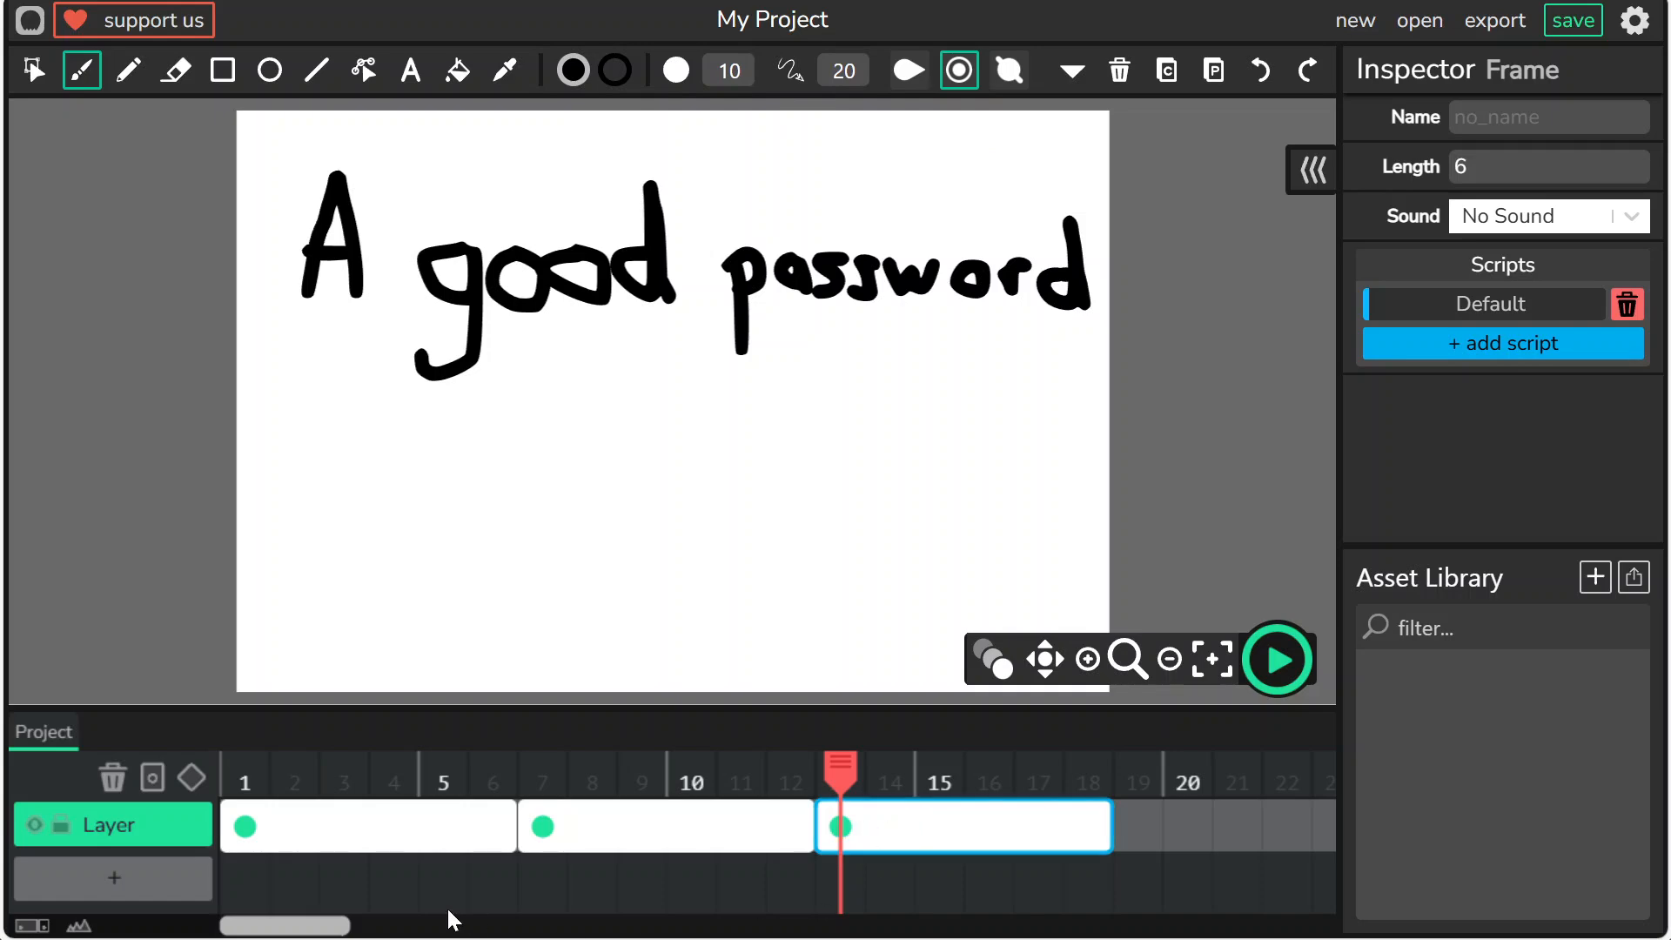
# Duplicate the frame 13 block to frame 19 and brush the word "is" at the start of a second line.
pyautogui.moveTo(317, 922); pyautogui.dragTo(454, 925)
pyautogui.click(683, 829)
pyautogui.hotkey('ctrl', 'z')
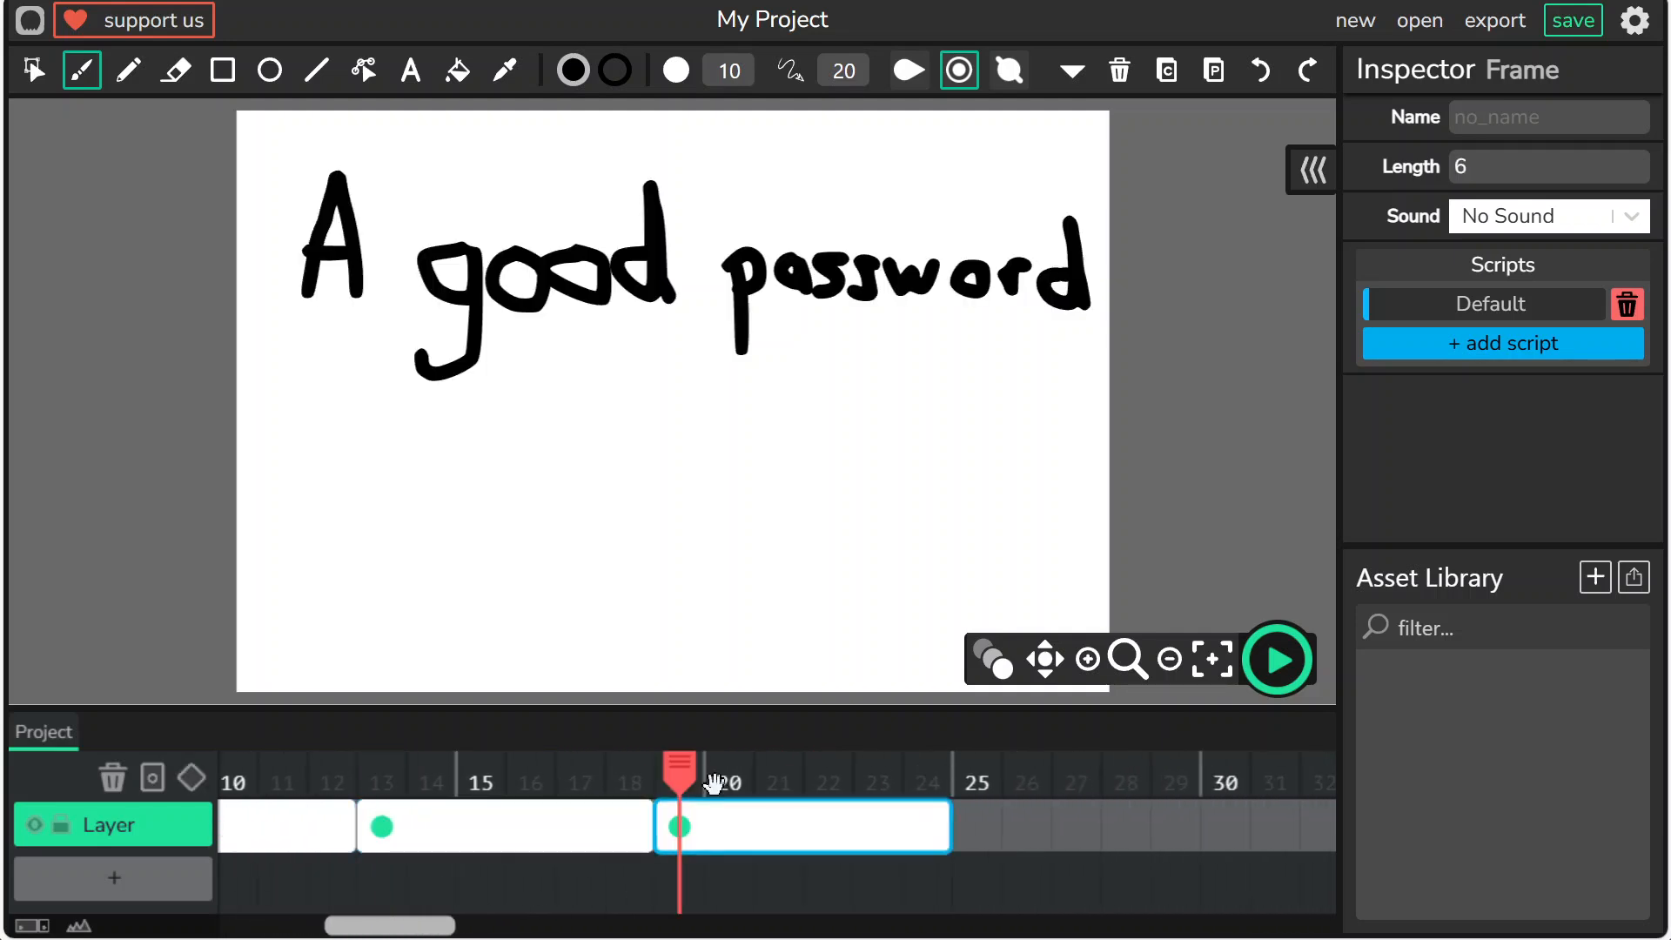
pyautogui.moveTo(305, 400); pyautogui.dragTo(308, 442)
pyautogui.click(309, 386)
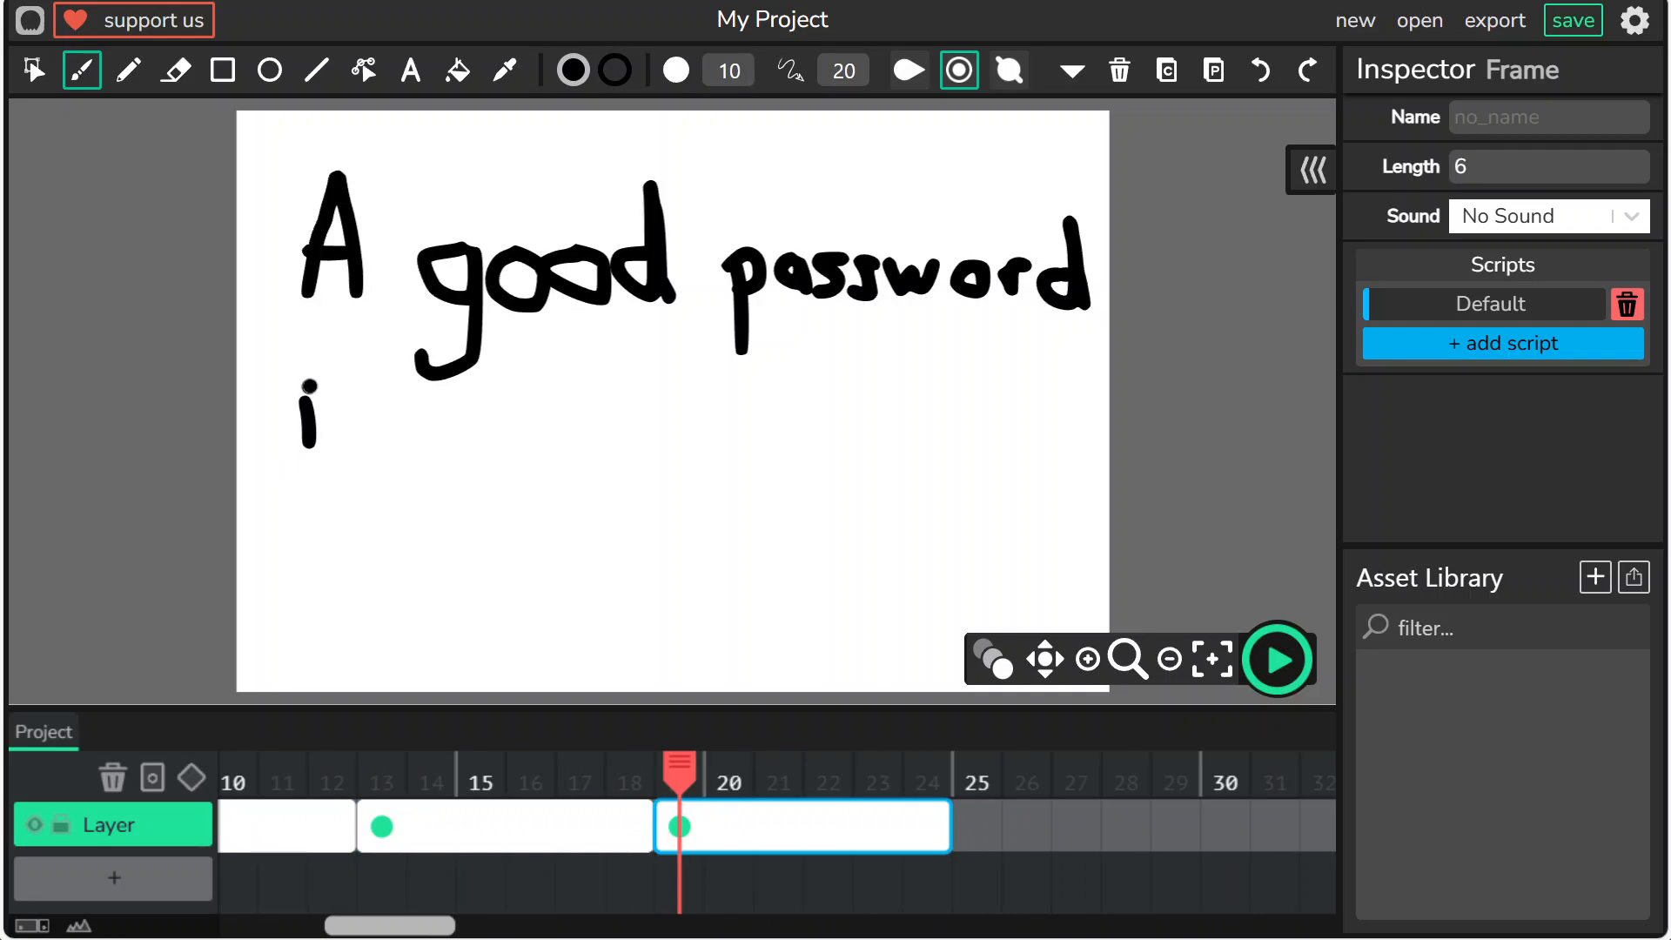
pyautogui.moveTo(348, 389); pyautogui.dragTo(333, 443)
# Duplicate the frame 19 block to frame 25 and brush the words "like a" after "is".
pyautogui.click(710, 825)
pyautogui.hotkey('ctrl', 'c')
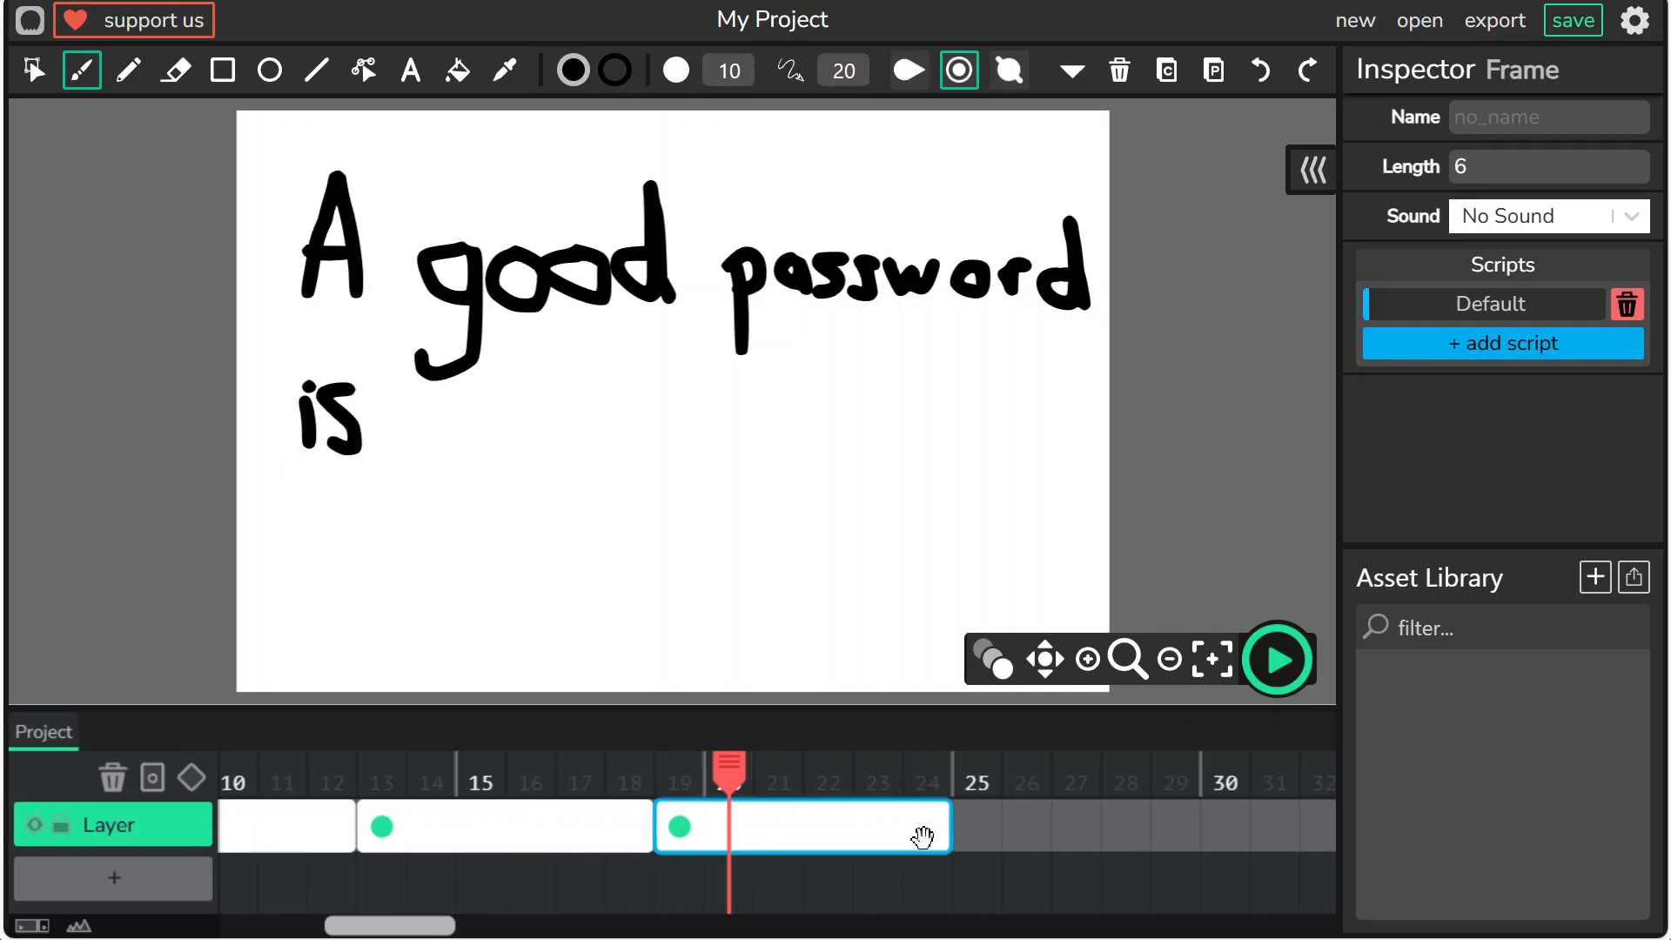
pyautogui.click(977, 828)
pyautogui.hotkey('ctrl', 'v')
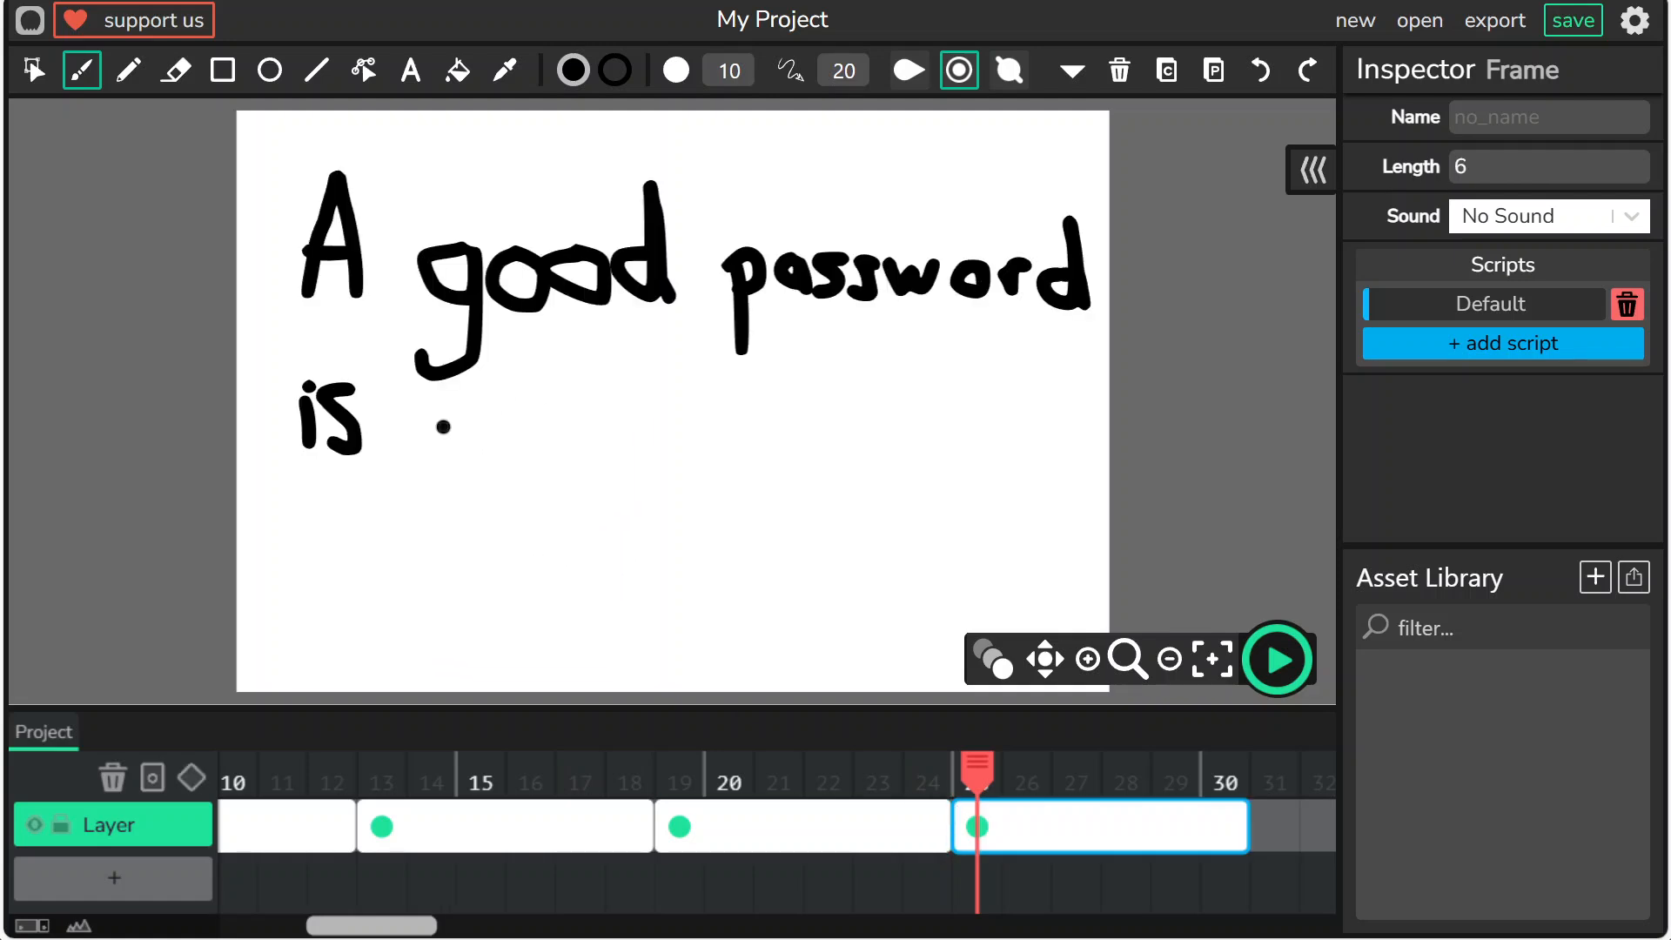
pyautogui.moveTo(458, 396)
pyautogui.mouseDown()
pyautogui.moveTo(464, 462)
pyautogui.moveTo(494, 464)
pyautogui.mouseUp()
pyautogui.click(489, 435)
pyautogui.click(490, 406)
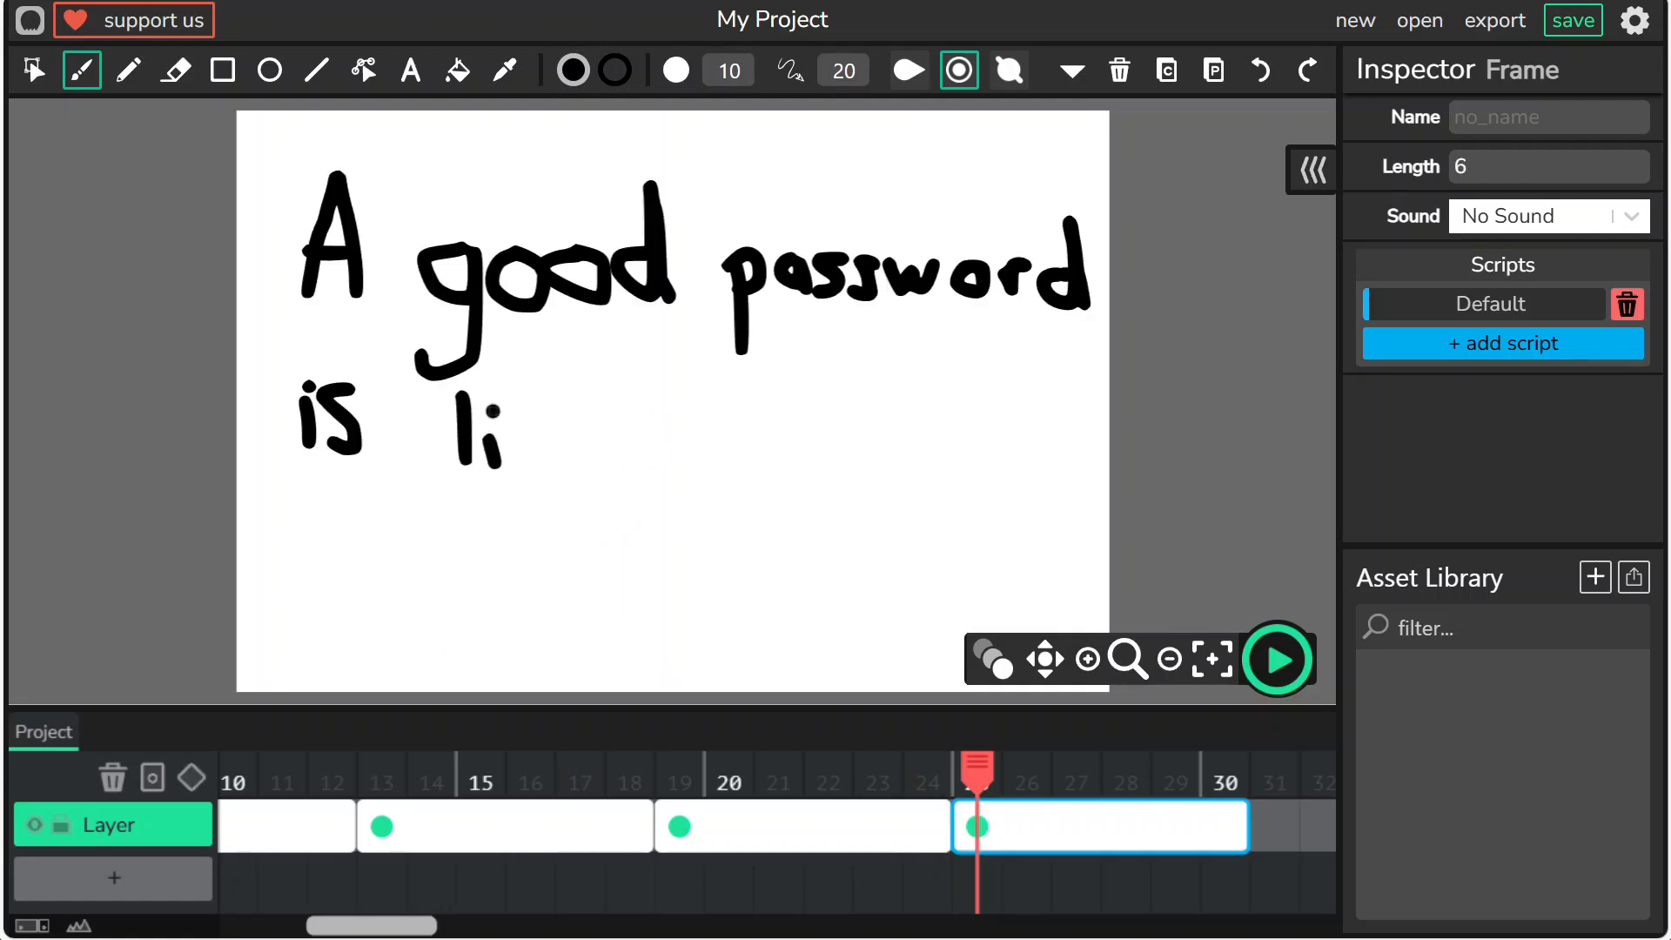
pyautogui.moveTo(523, 385)
pyautogui.mouseDown()
pyautogui.moveTo(531, 456)
pyautogui.moveTo(537, 428)
pyautogui.moveTo(572, 456)
pyautogui.moveTo(619, 427)
pyautogui.moveTo(589, 460)
pyautogui.moveTo(625, 473)
pyautogui.mouseUp()
pyautogui.click(597, 450)
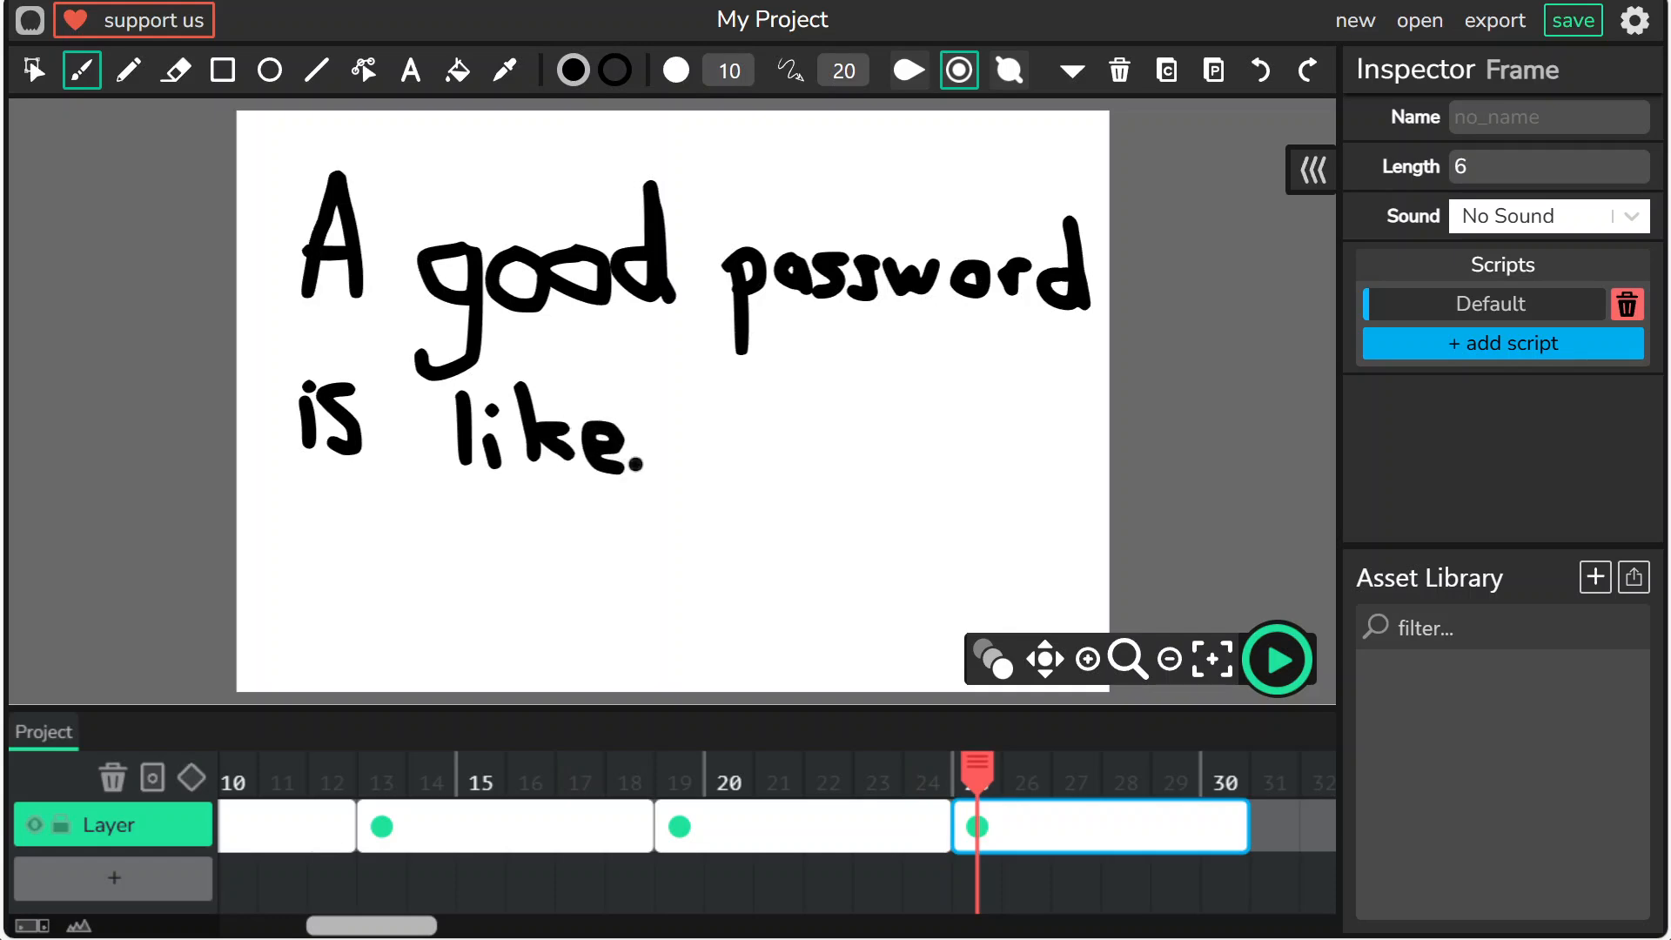
pyautogui.moveTo(701, 436)
pyautogui.mouseDown()
pyautogui.moveTo(687, 474)
pyautogui.moveTo(714, 456)
pyautogui.moveTo(735, 477)
pyautogui.mouseUp()
# Duplicate the frame 25 block to frame 31 and add a row of five brush dots after "like a".
pyautogui.click(1041, 827)
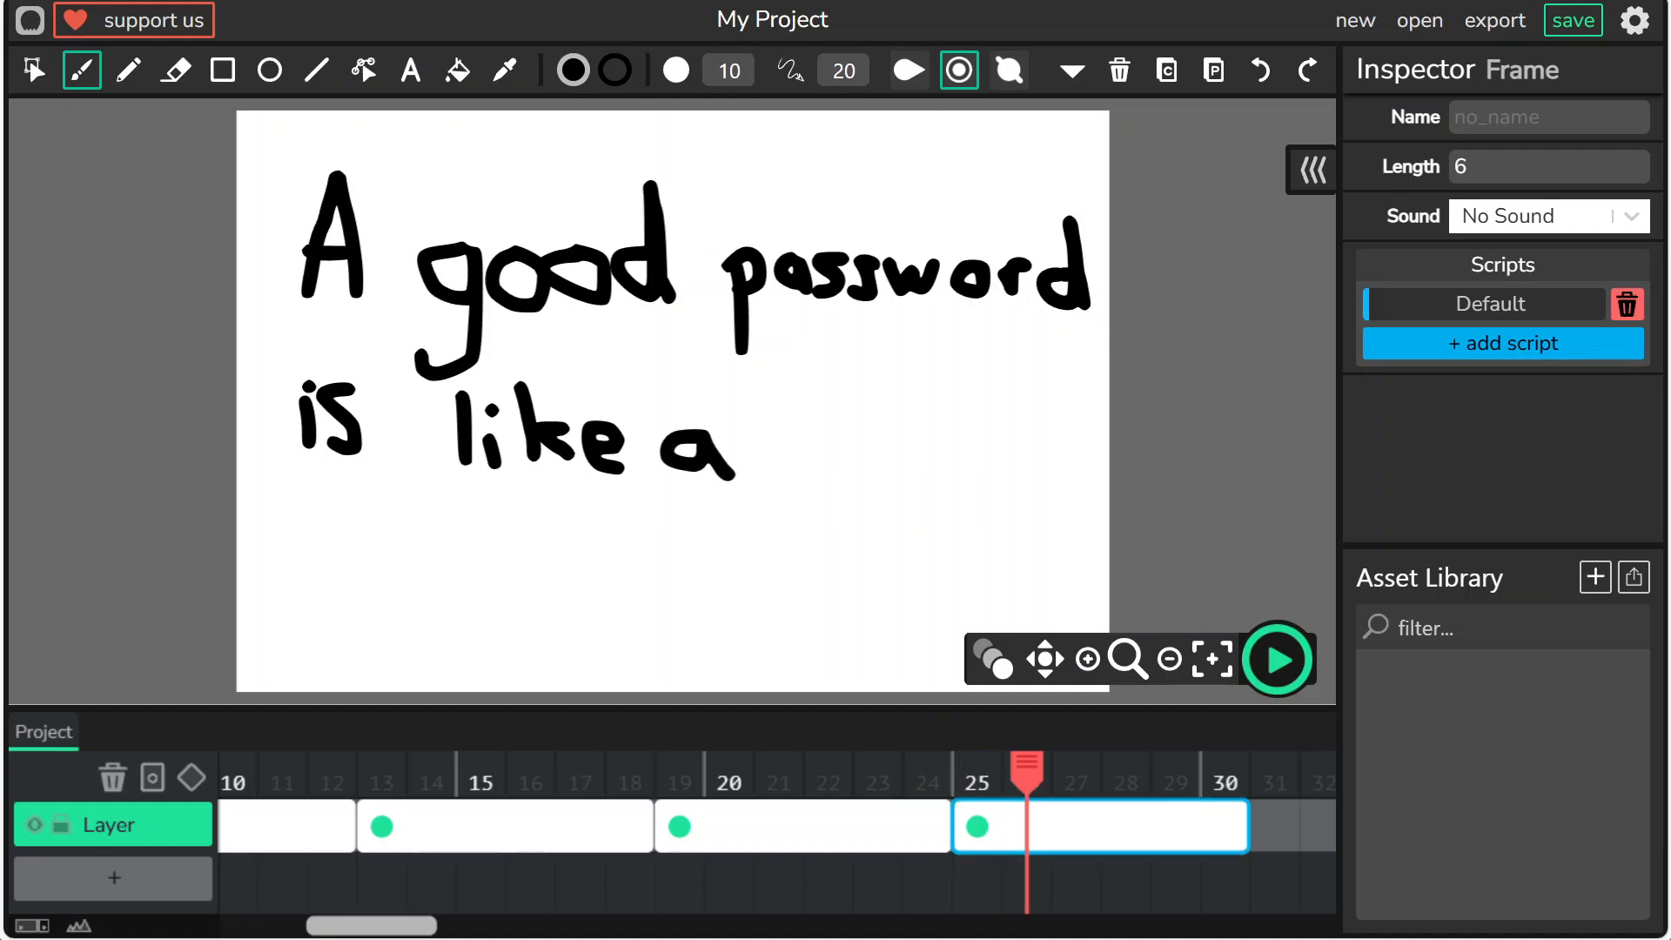
pyautogui.moveTo(409, 929); pyautogui.dragTo(464, 930)
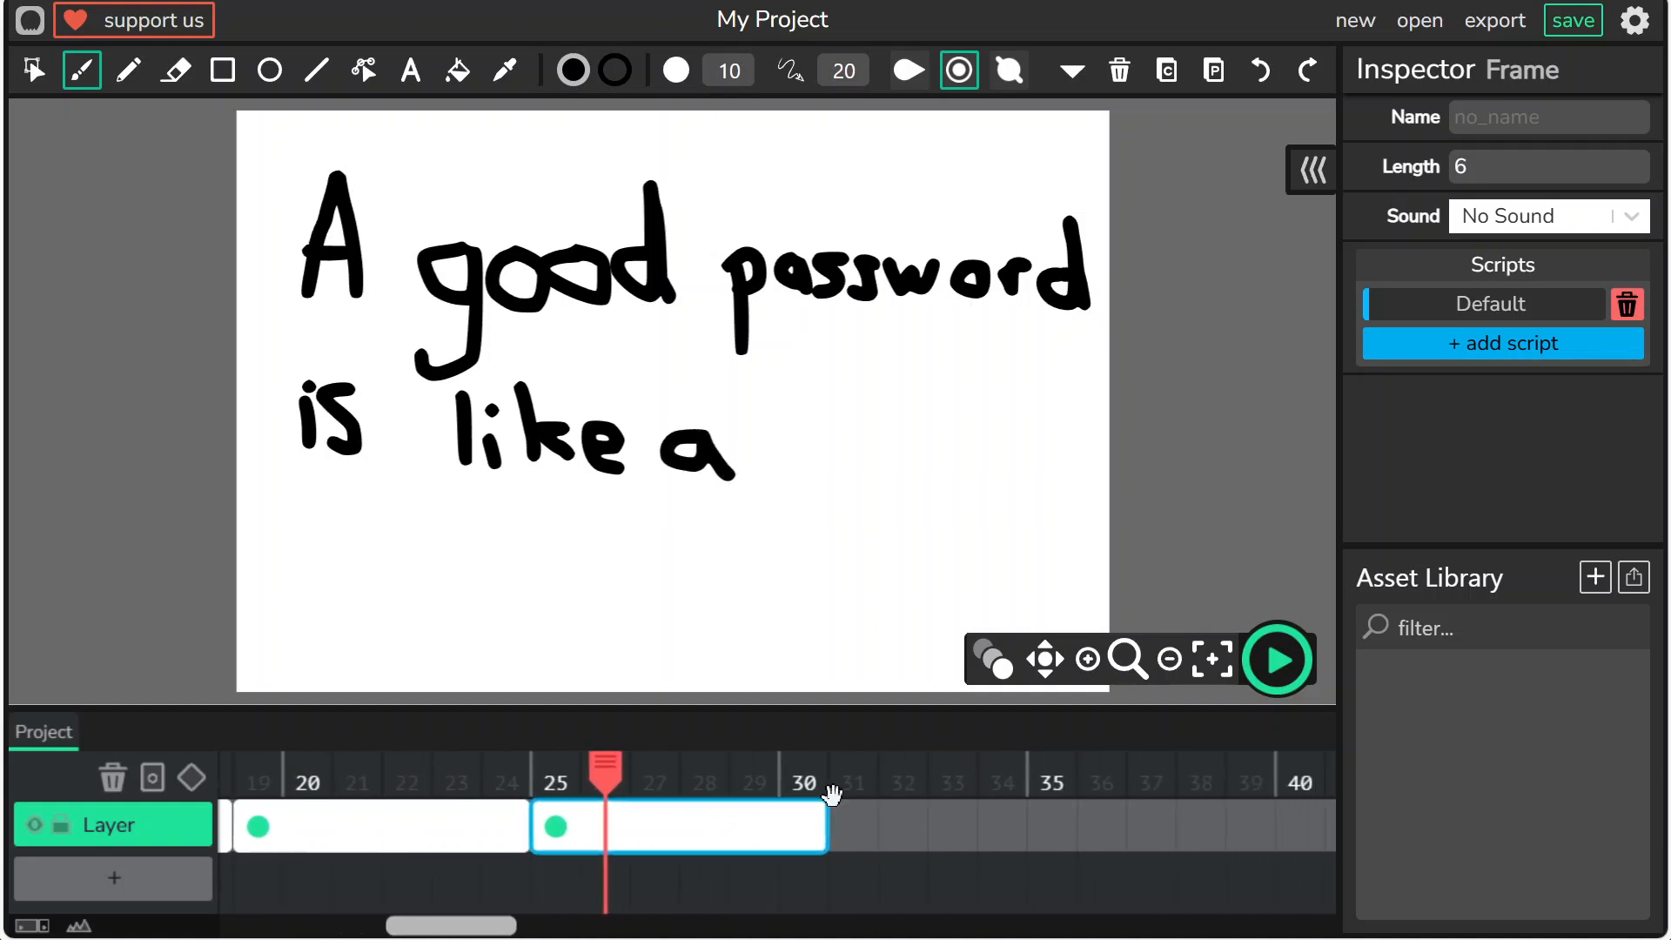
pyautogui.click(850, 836)
pyautogui.click(773, 465)
pyautogui.click(802, 467)
pyautogui.click(823, 468)
pyautogui.click(850, 471)
pyautogui.click(879, 471)
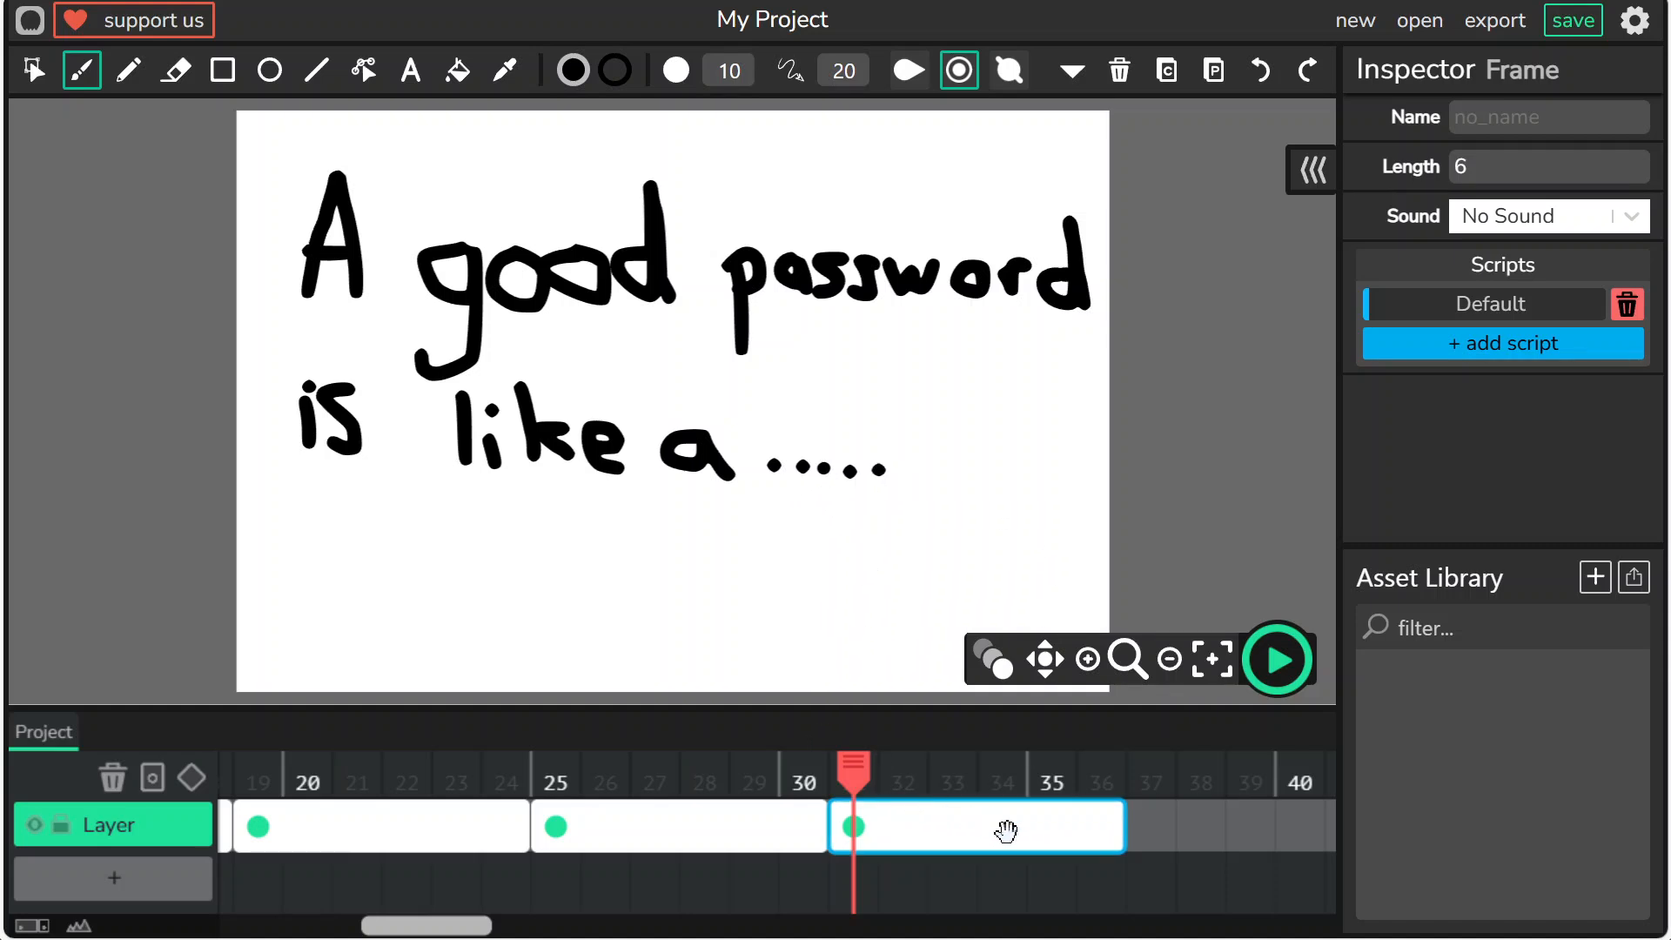
# Try shortening the frame 31 block to a length of 2, undo that, and play and stop the animation preview.
pyautogui.moveTo(1119, 824); pyautogui.dragTo(925, 826)
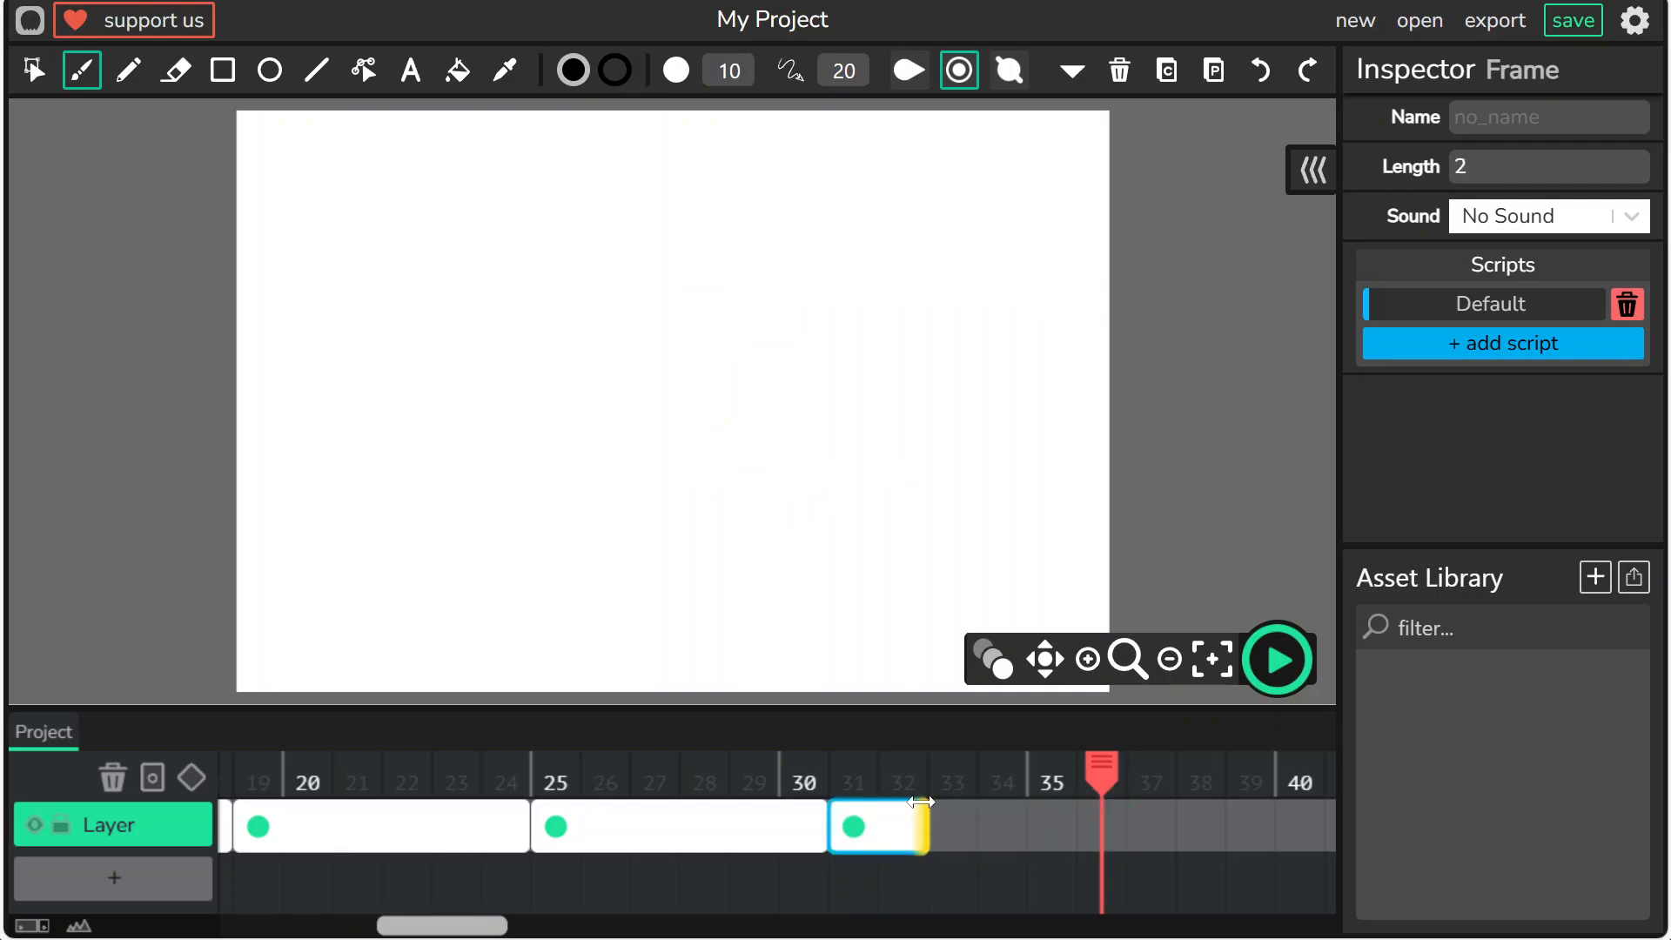
pyautogui.hotkey('ctrl', 'z')
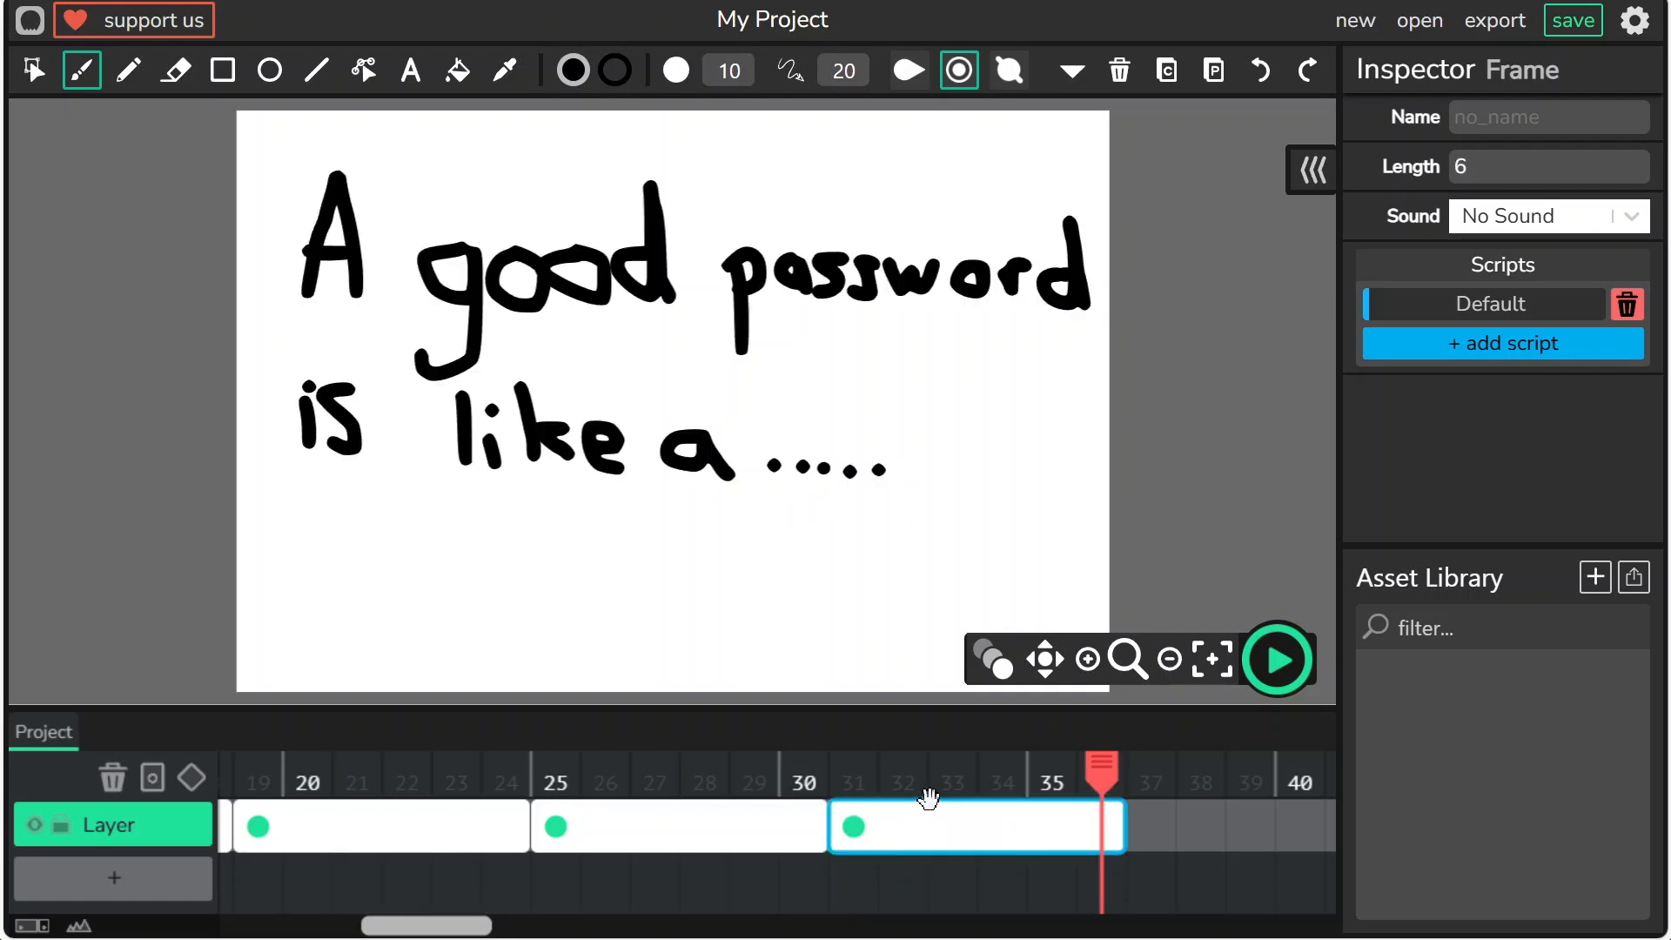
pyautogui.click(1279, 662)
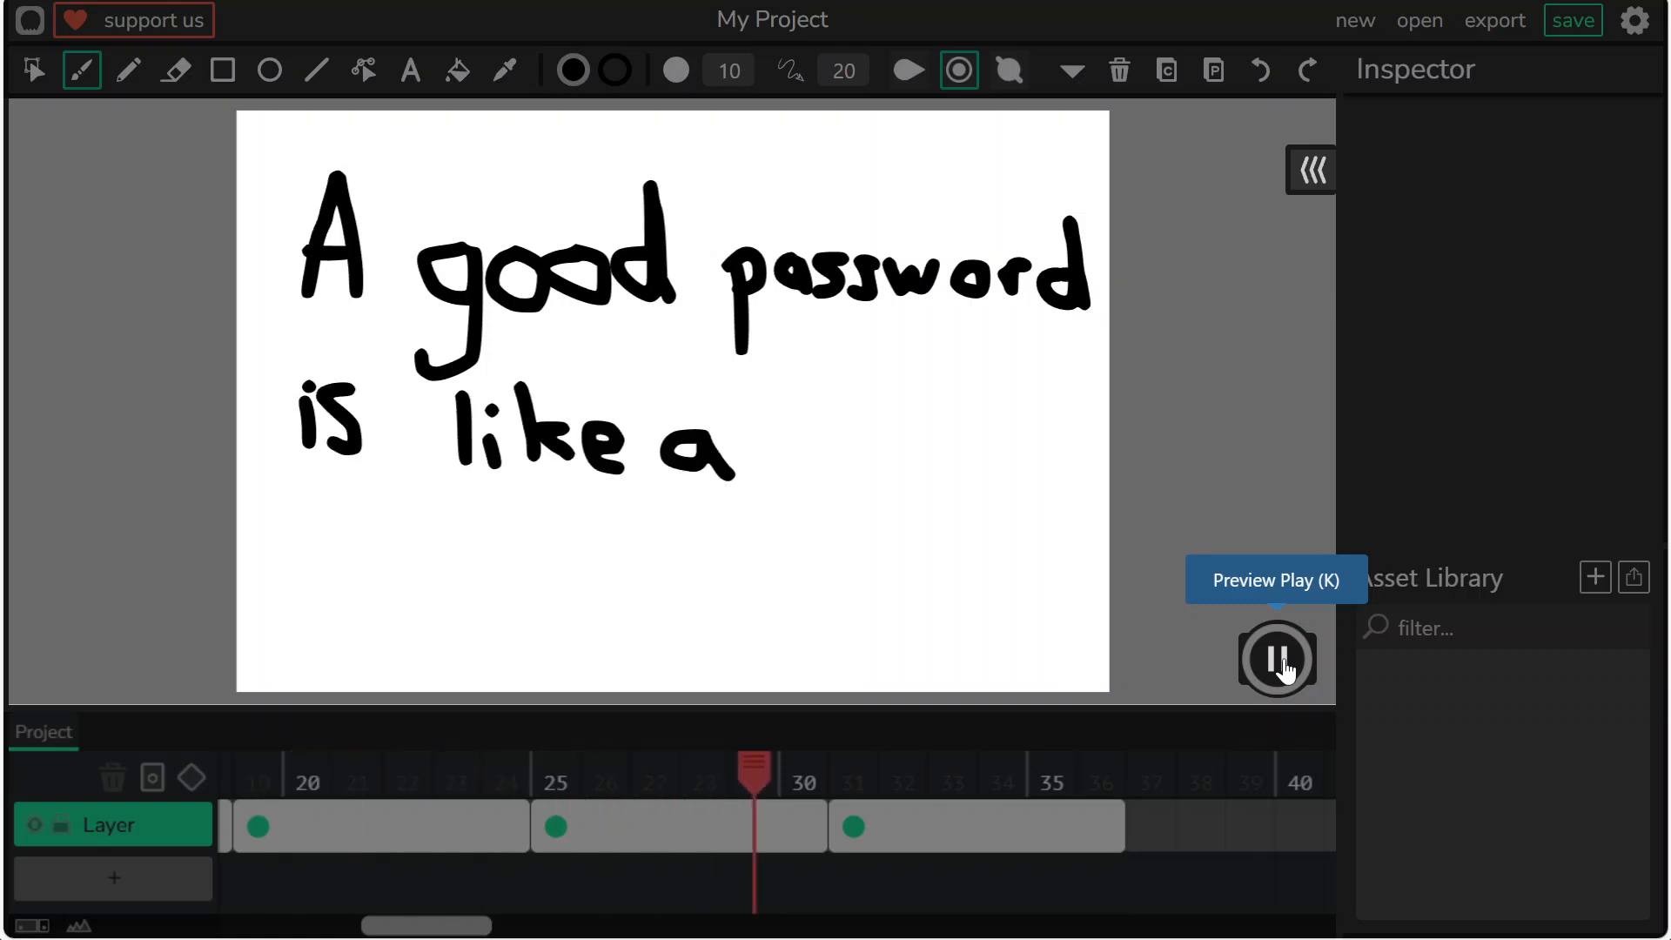
pyautogui.click(1279, 661)
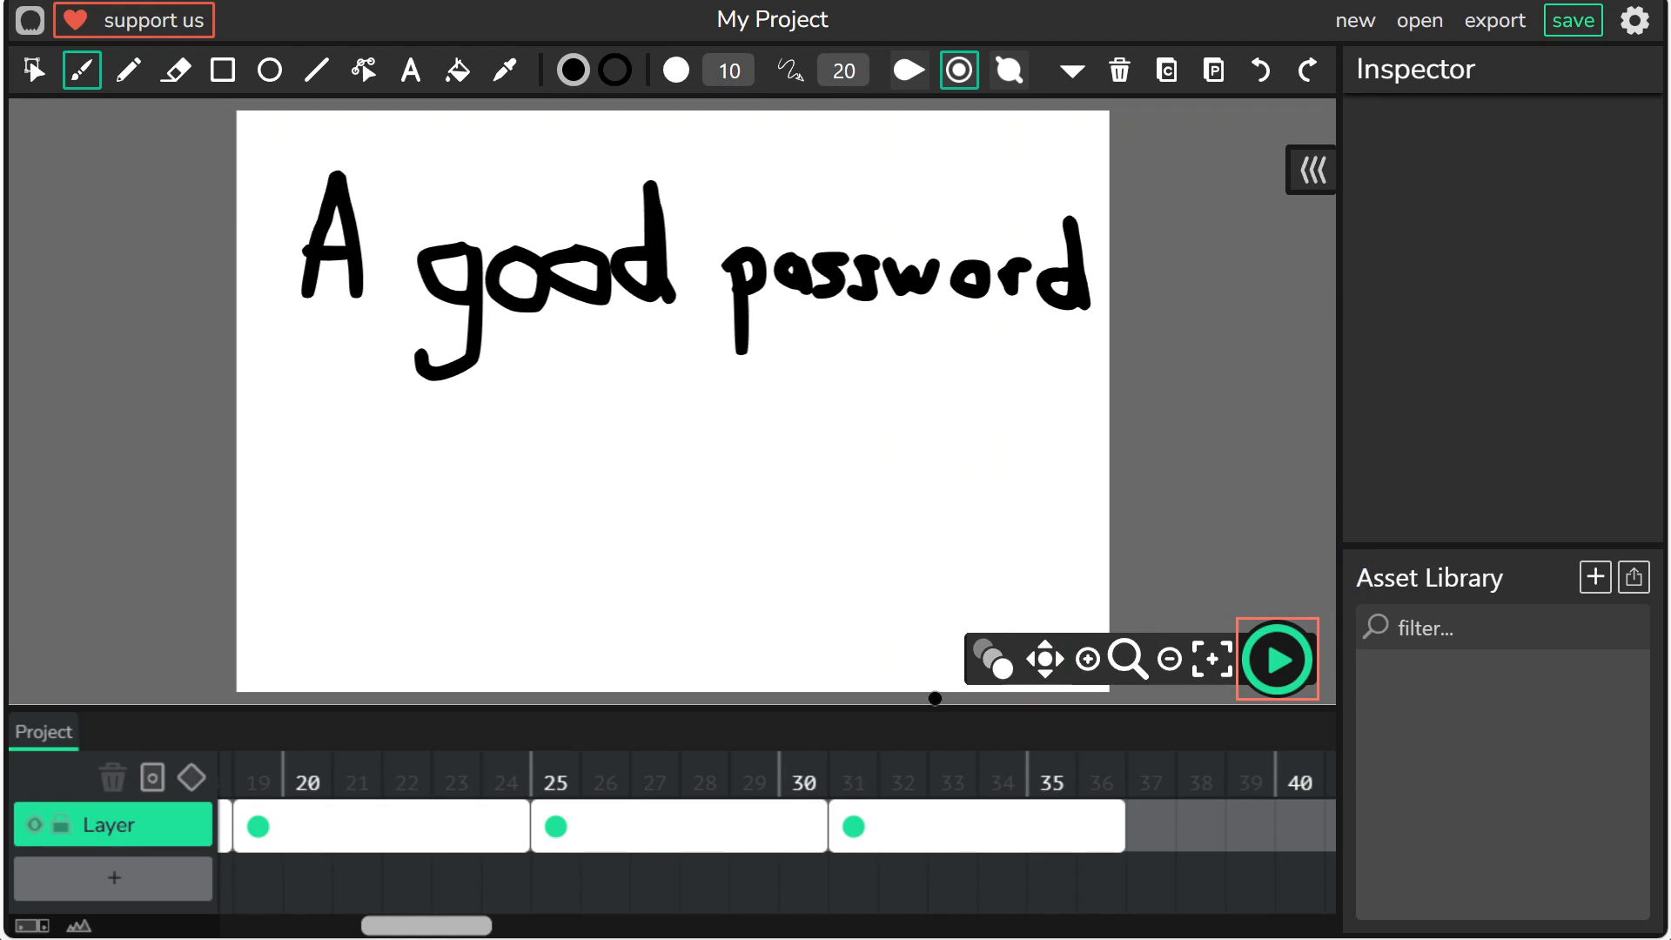
# Extend the final sentence block starting at frame 31 to a length of 12 frames.
pyautogui.moveTo(391, 924); pyautogui.dragTo(483, 924)
pyautogui.click(468, 820)
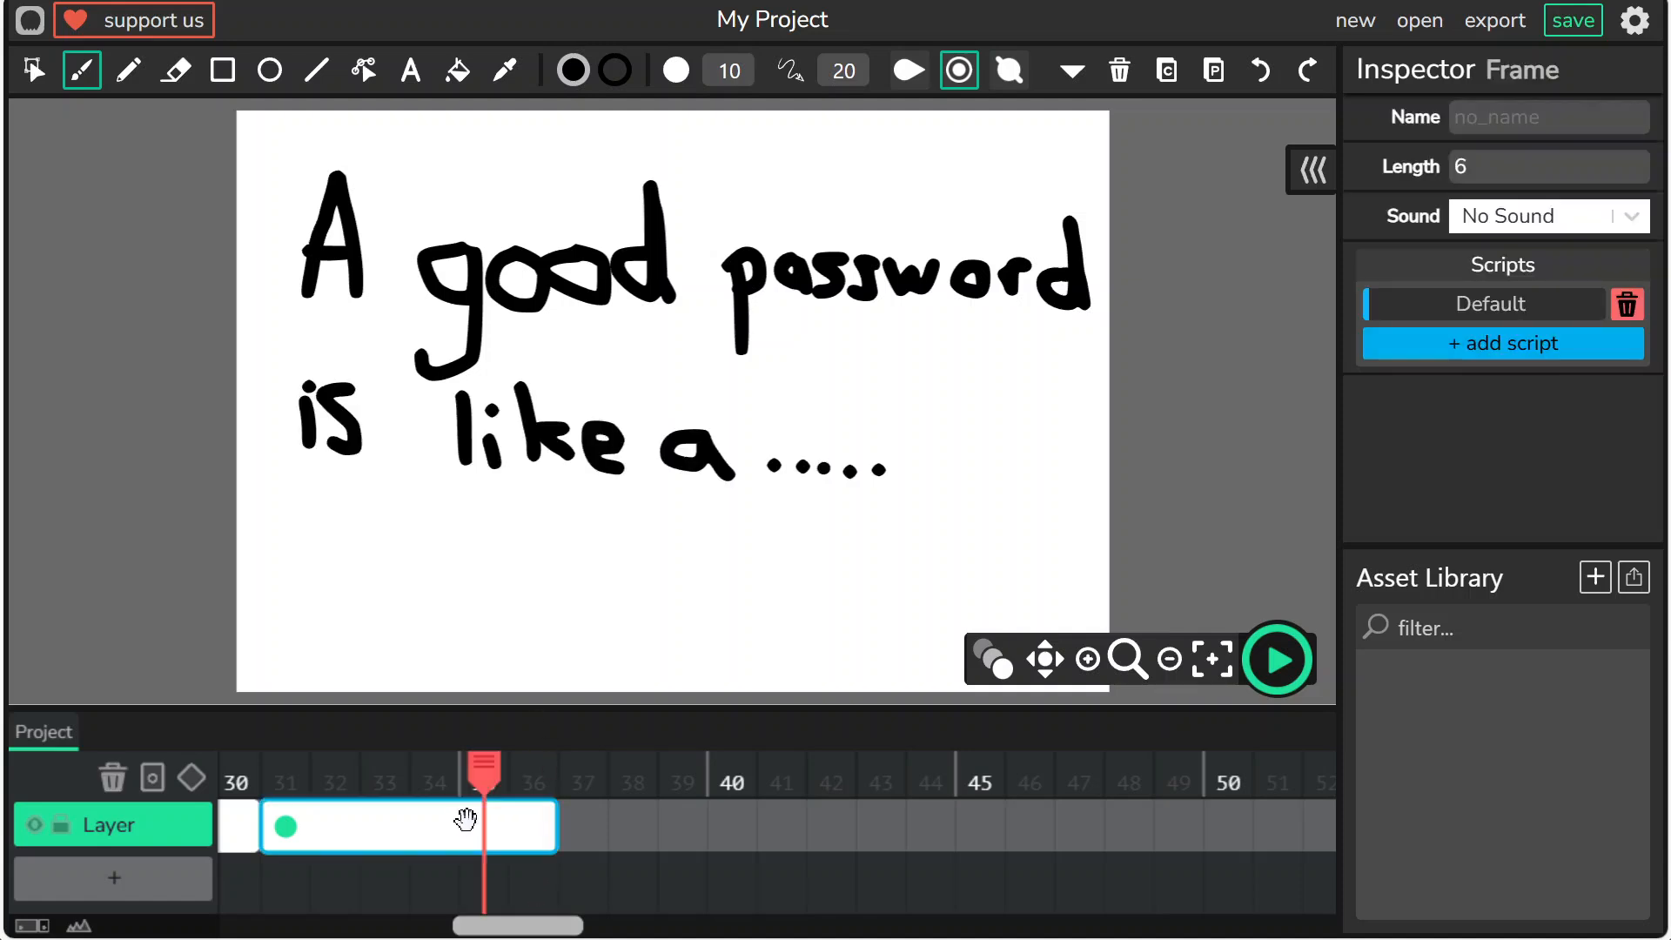
pyautogui.moveTo(553, 825); pyautogui.dragTo(852, 824)
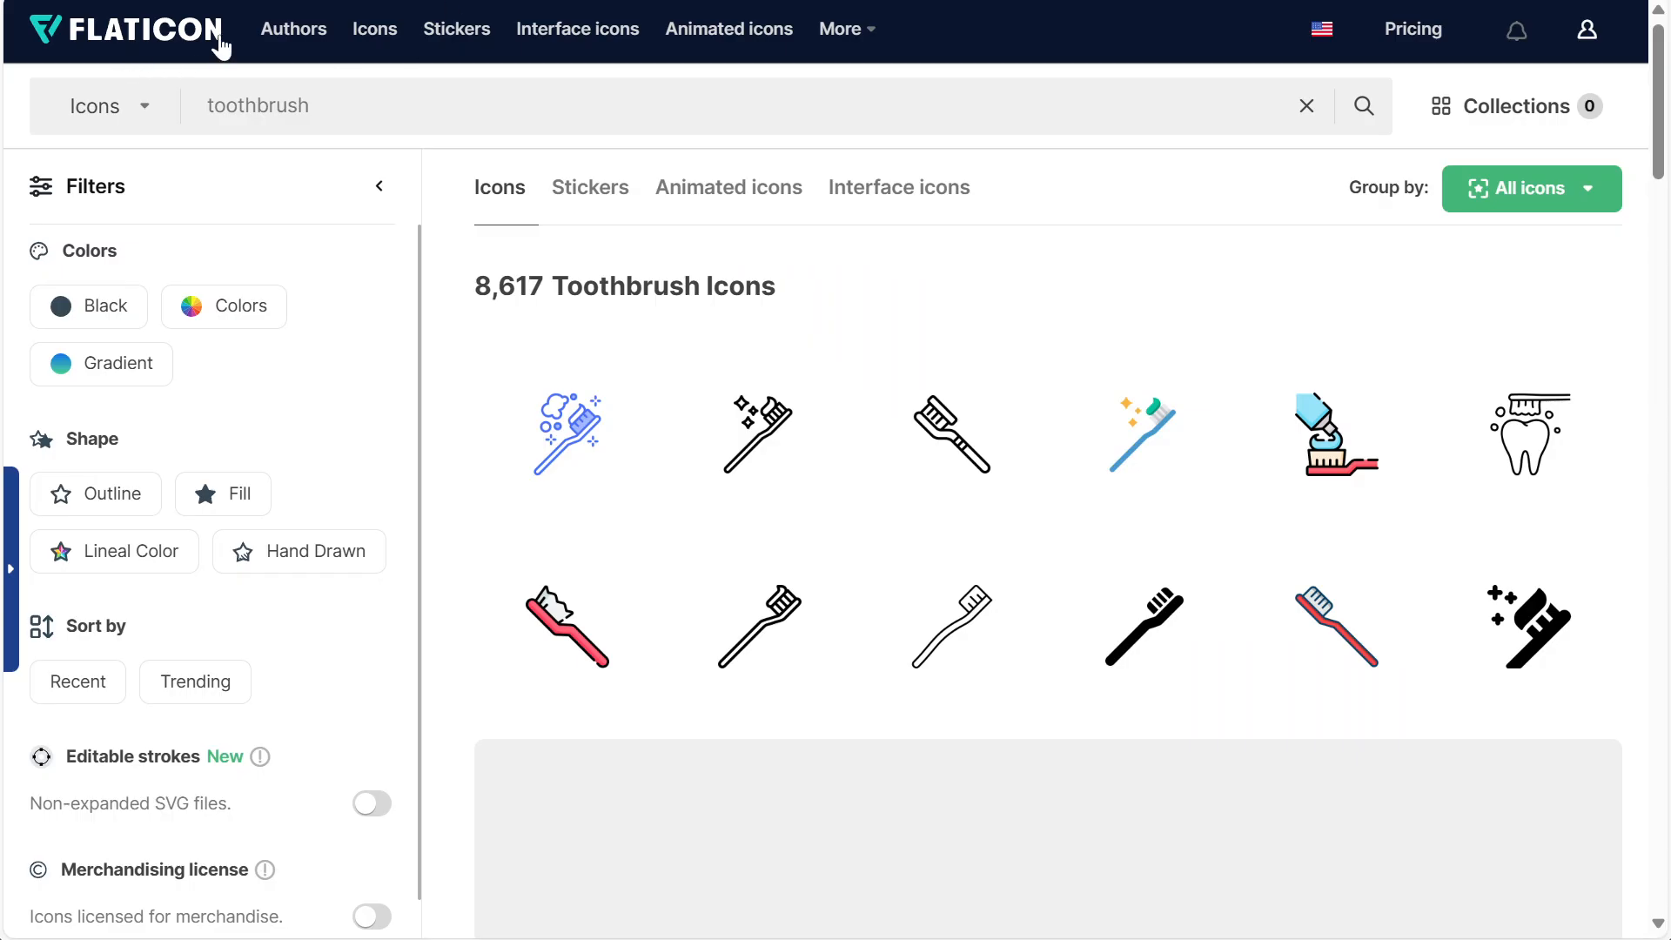
# Switch to the Flaticon toothbrush results, open the red toothbrush icon, choose the 256px PNG size and dismiss the subscription offer.
pyautogui.click(225, 97)
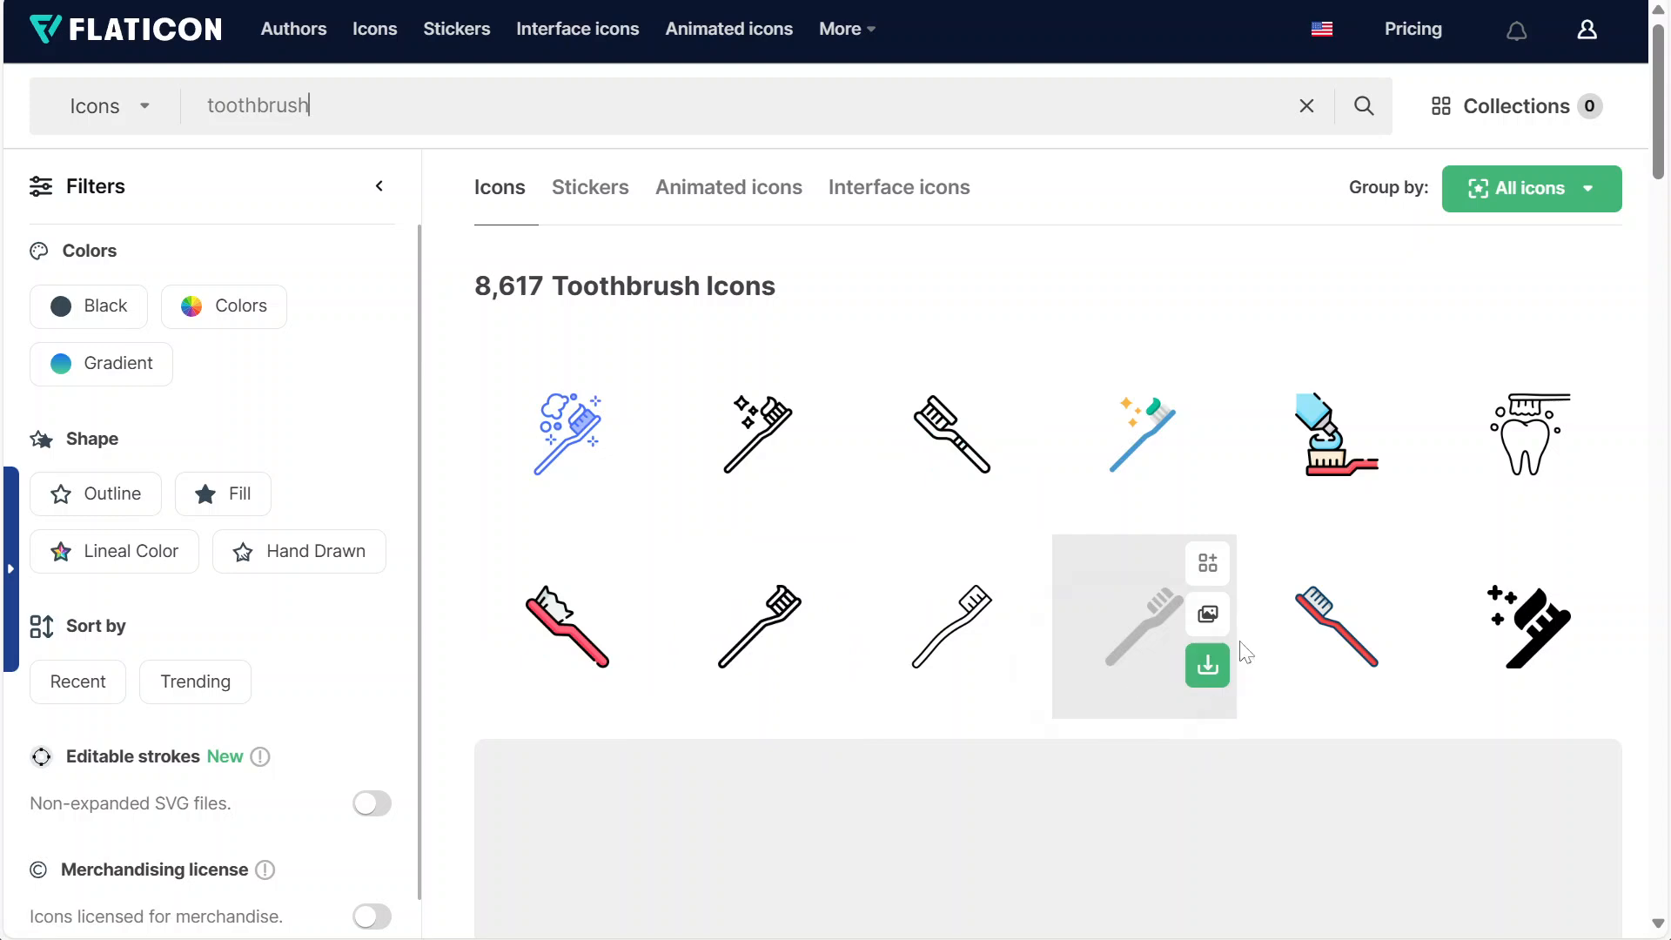
pyautogui.click(1308, 621)
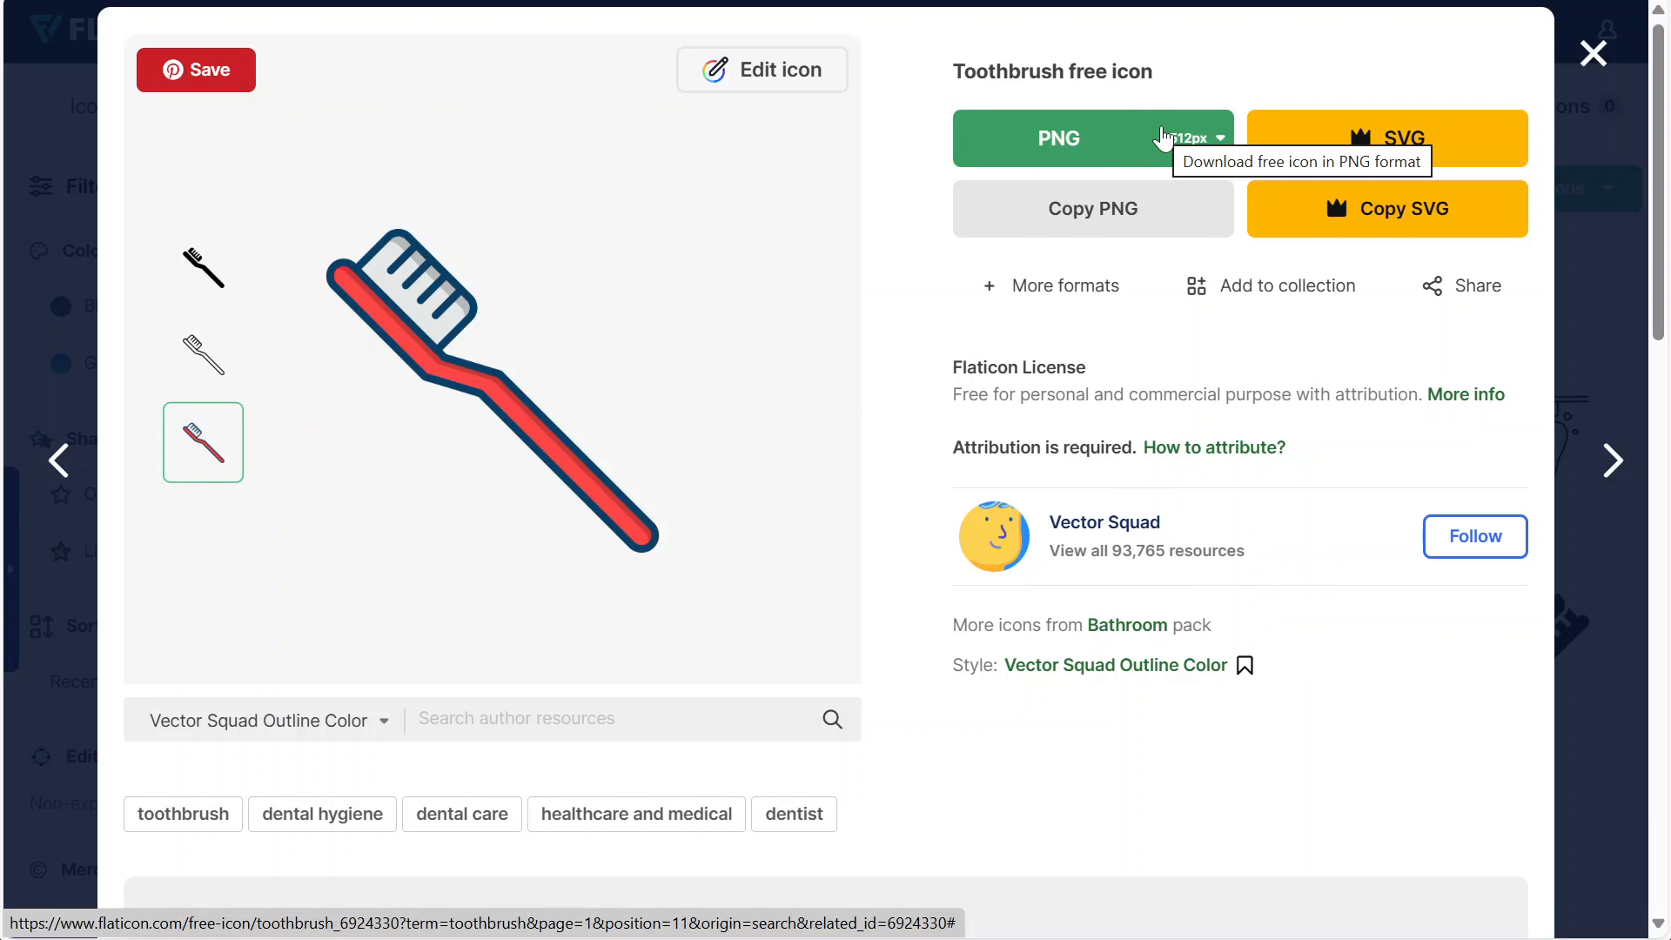
pyautogui.click(1204, 138)
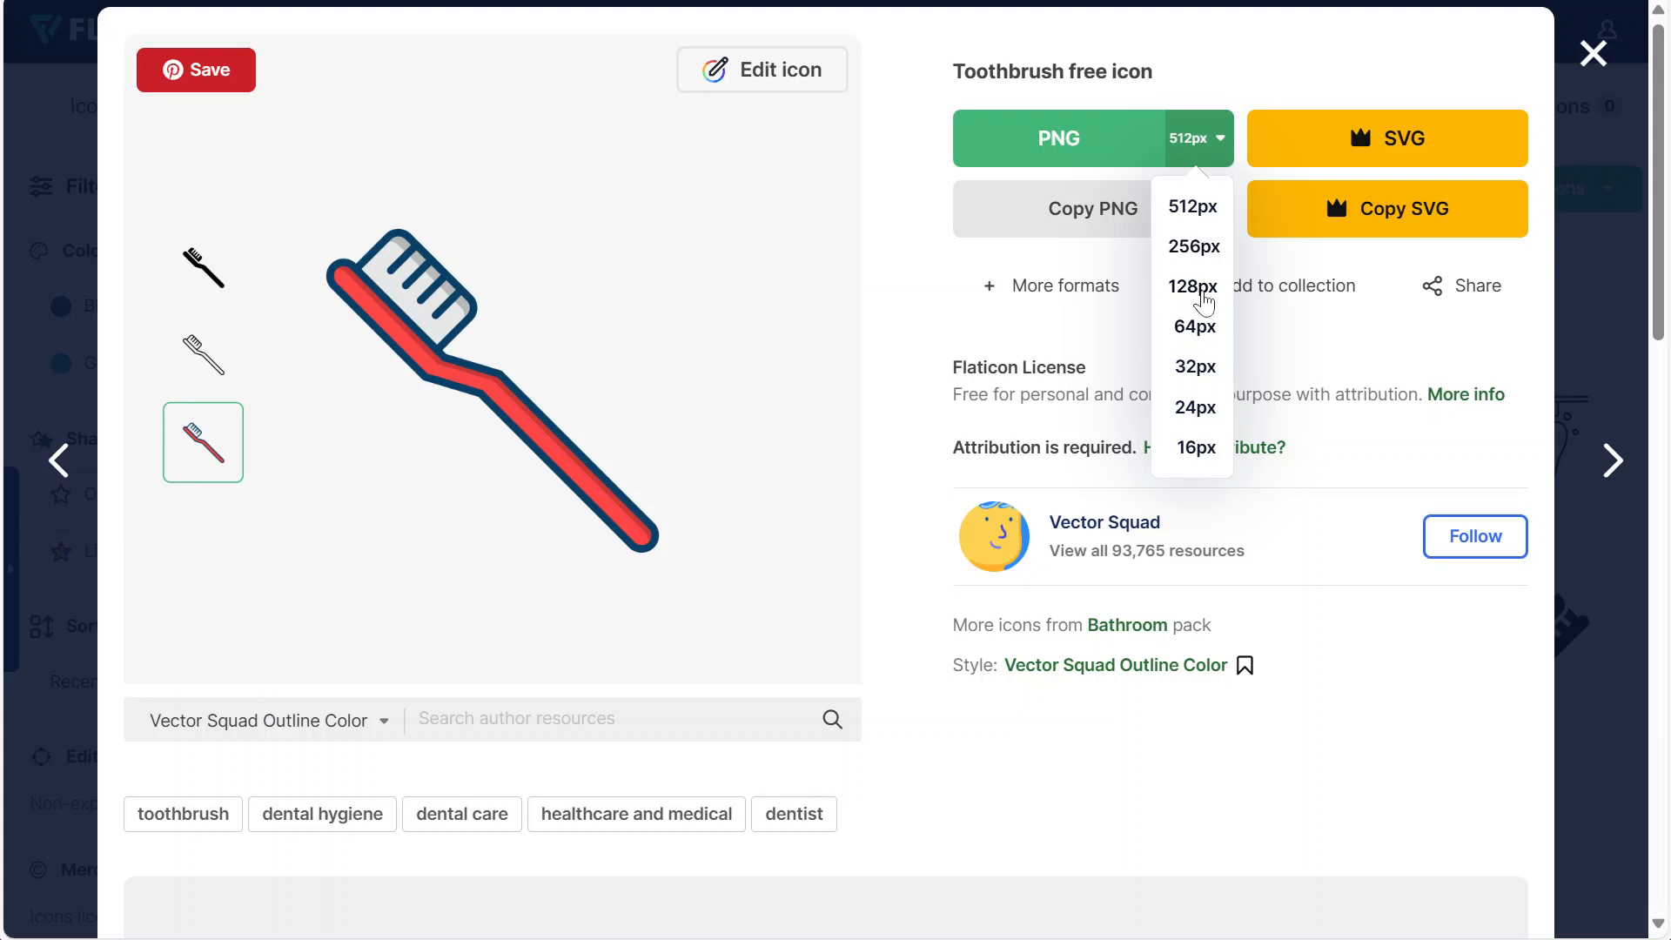
pyautogui.click(1194, 248)
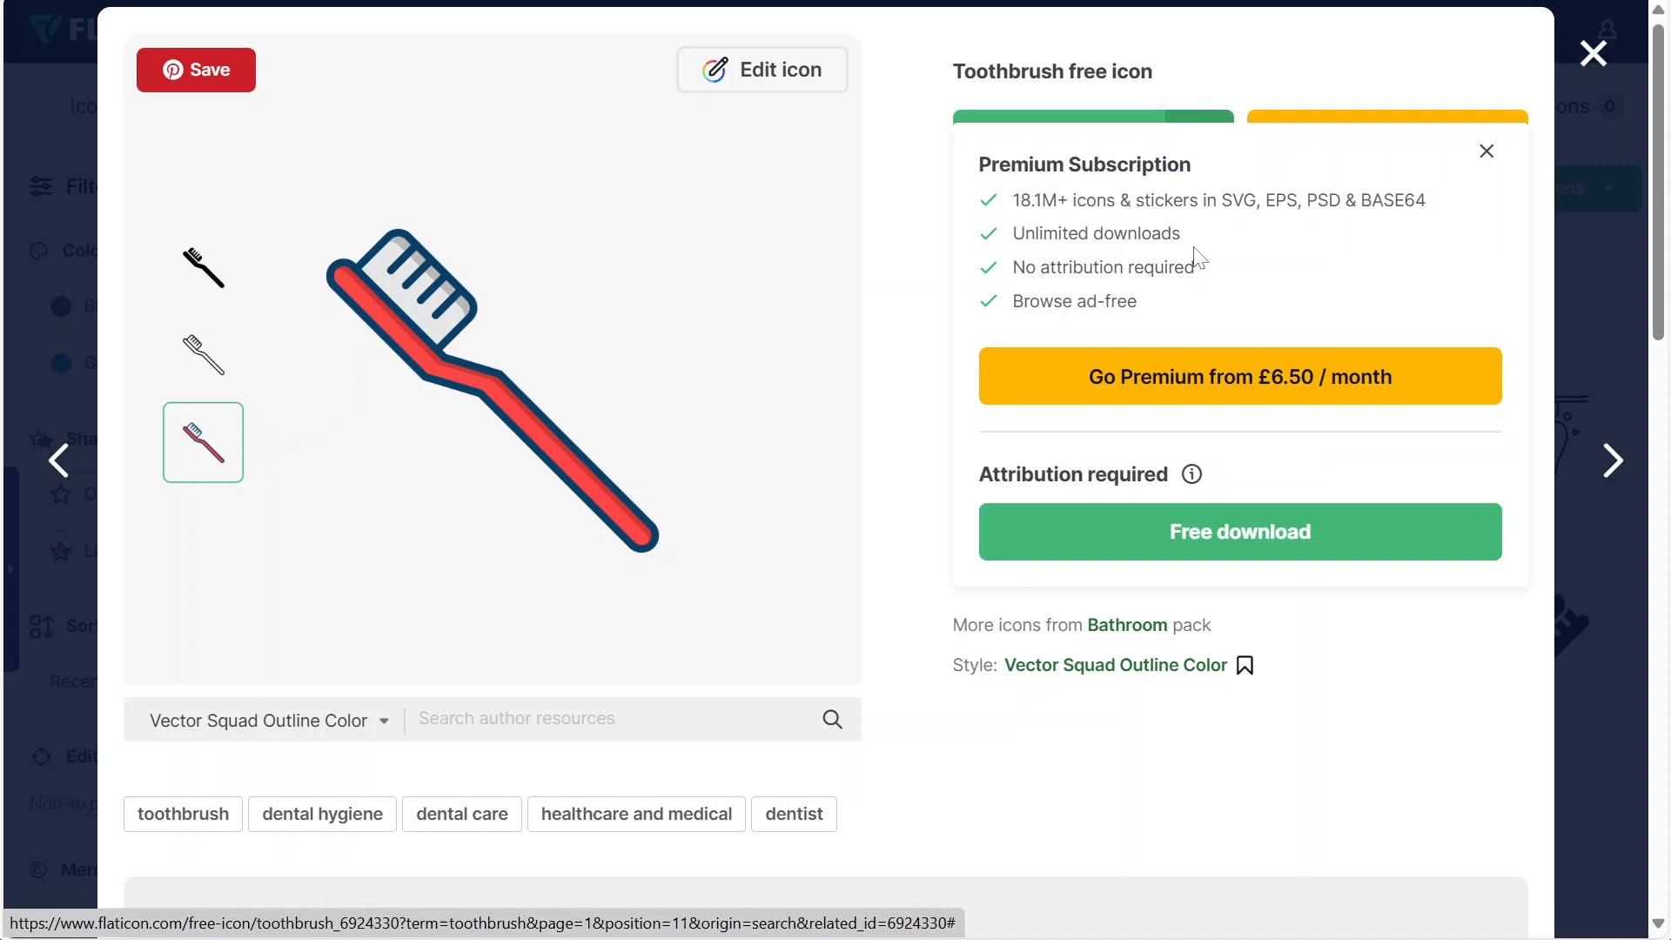
pyautogui.click(1485, 153)
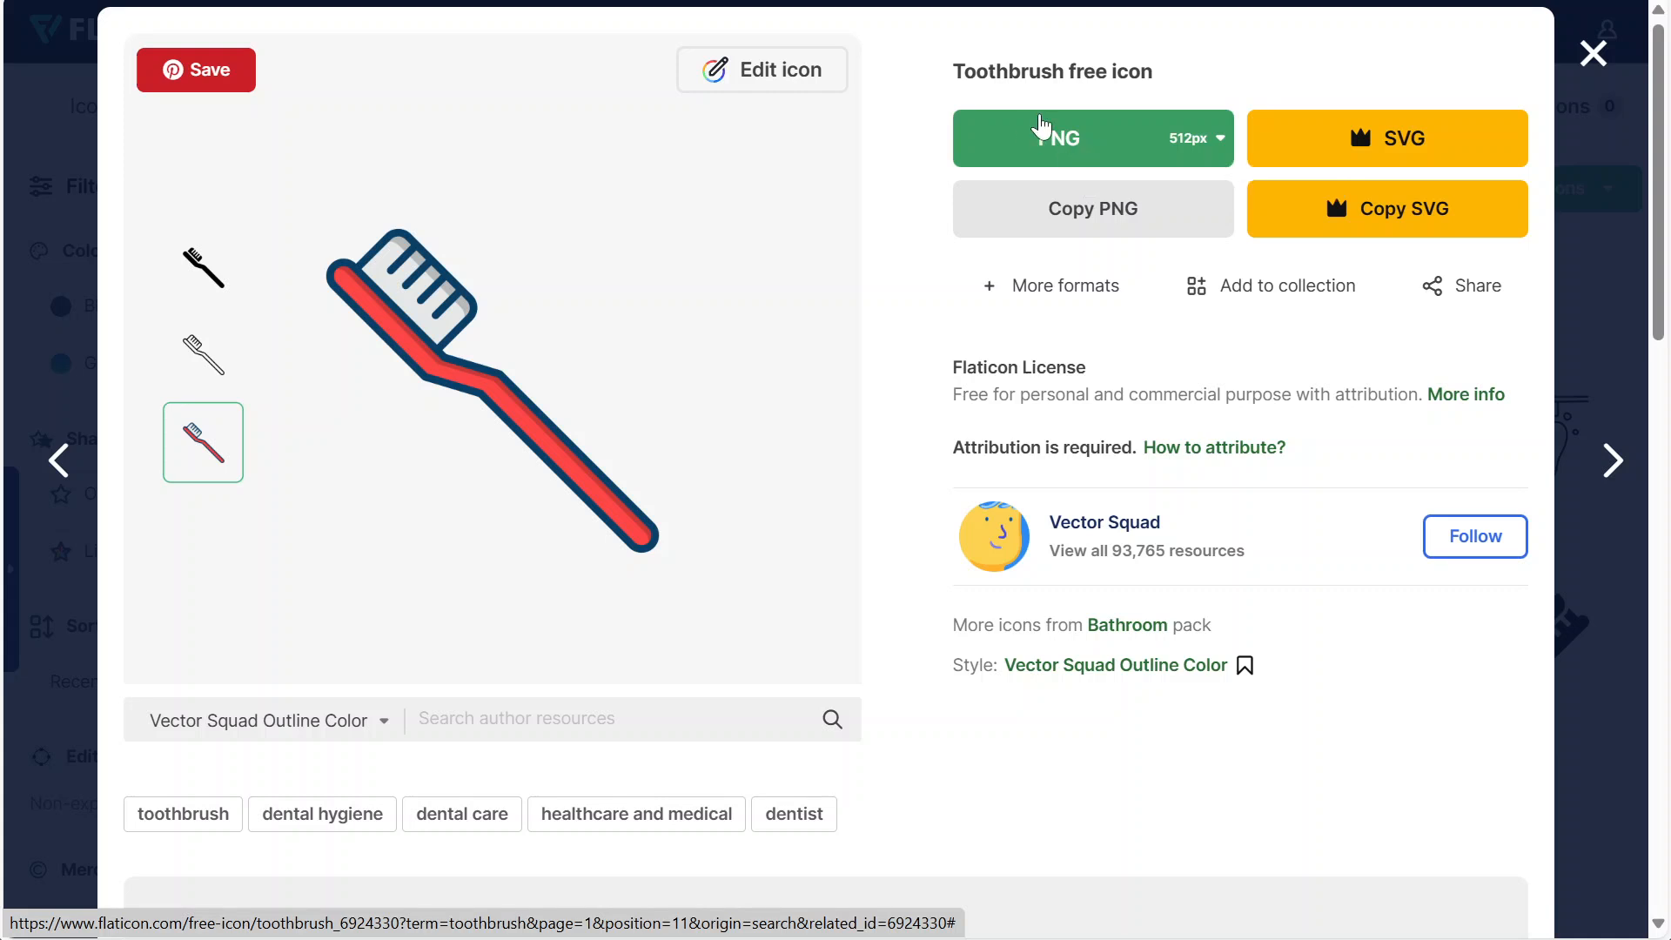
# Download the toothbrush icon as a free PNG after viewing its attribution instructions.
pyautogui.click(1041, 132)
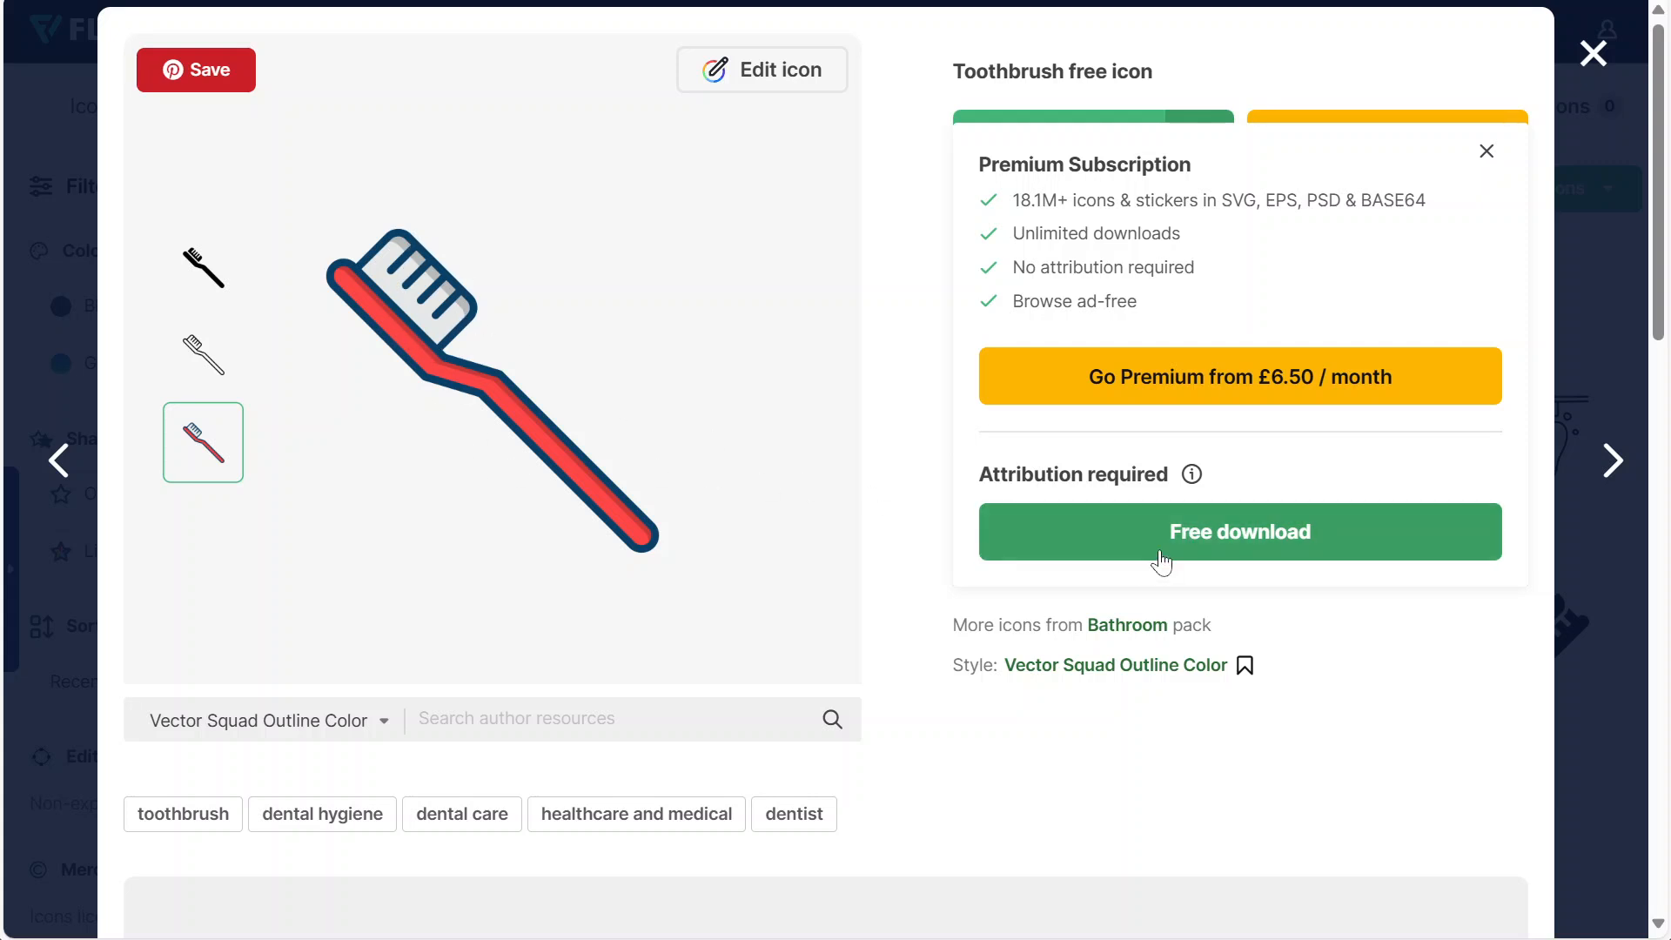
pyautogui.click(1189, 475)
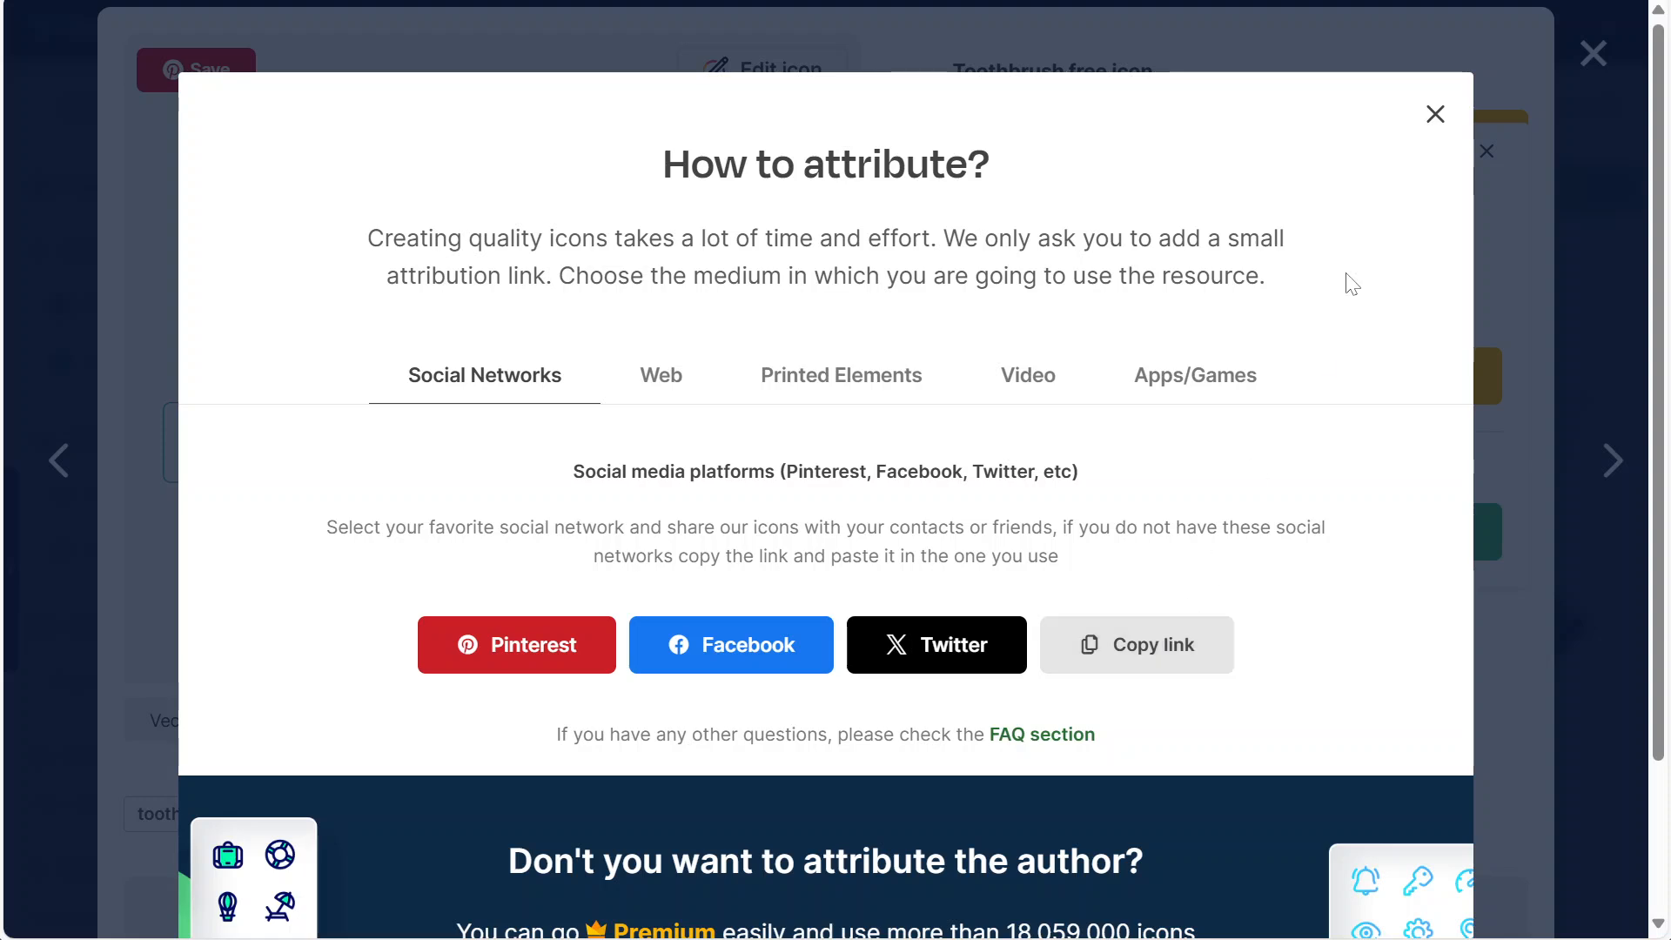
pyautogui.click(1434, 114)
pyautogui.click(1237, 532)
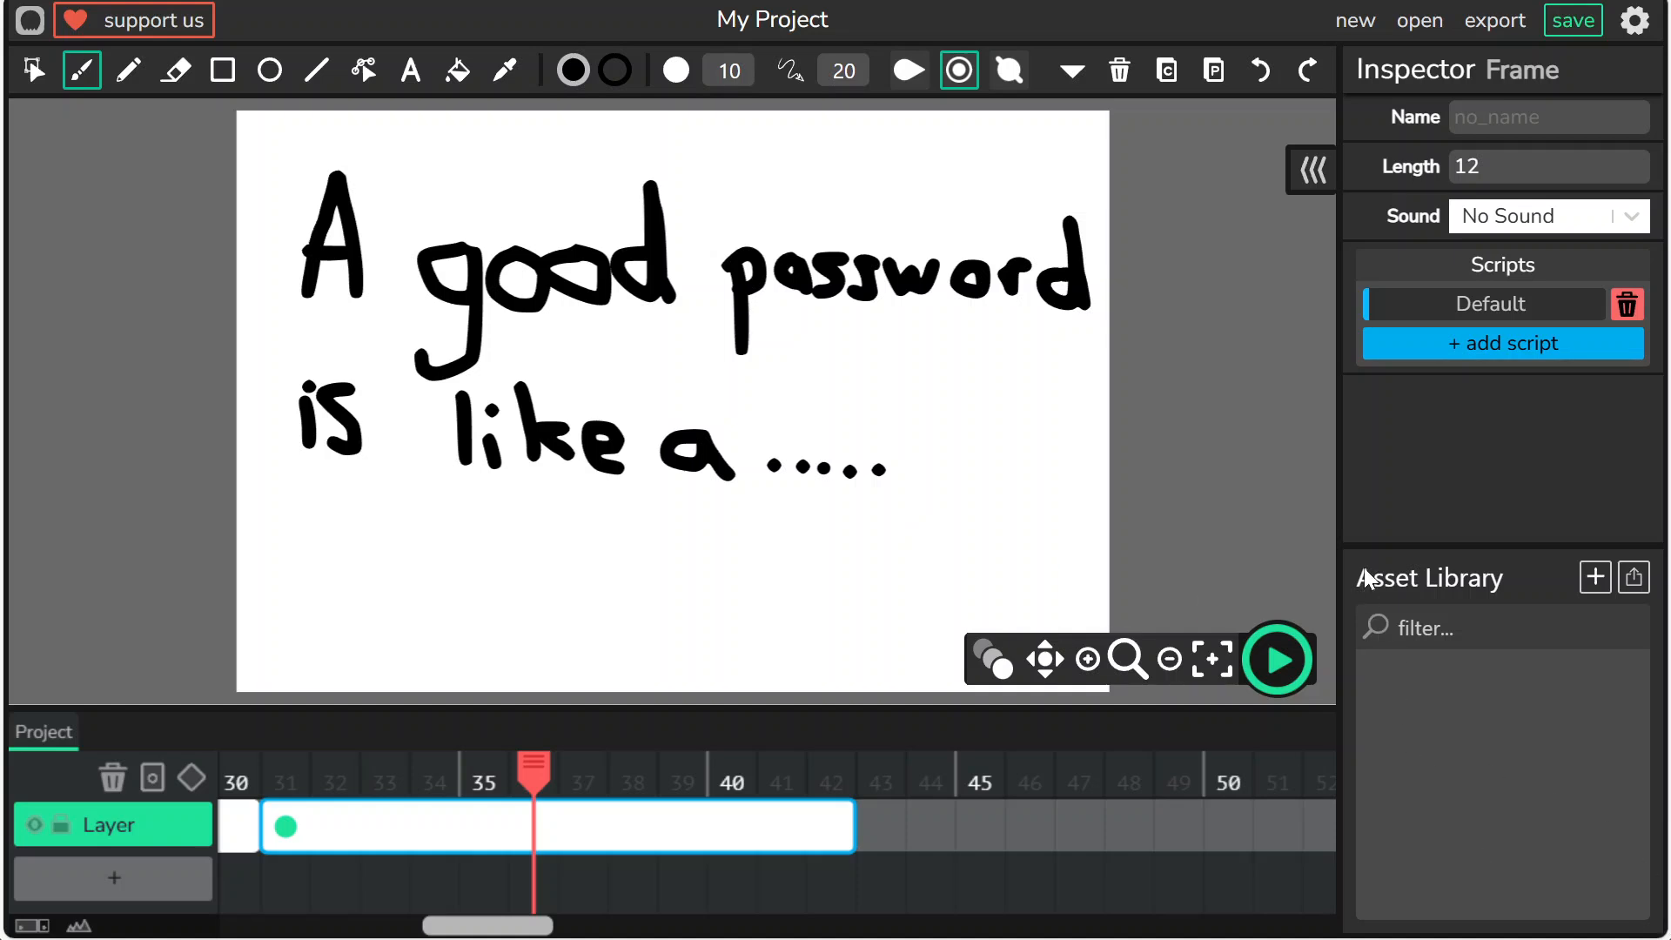
# Switch back to Wick Editor and import toothbrush (2).png into the asset library.
pyautogui.click(1632, 577)
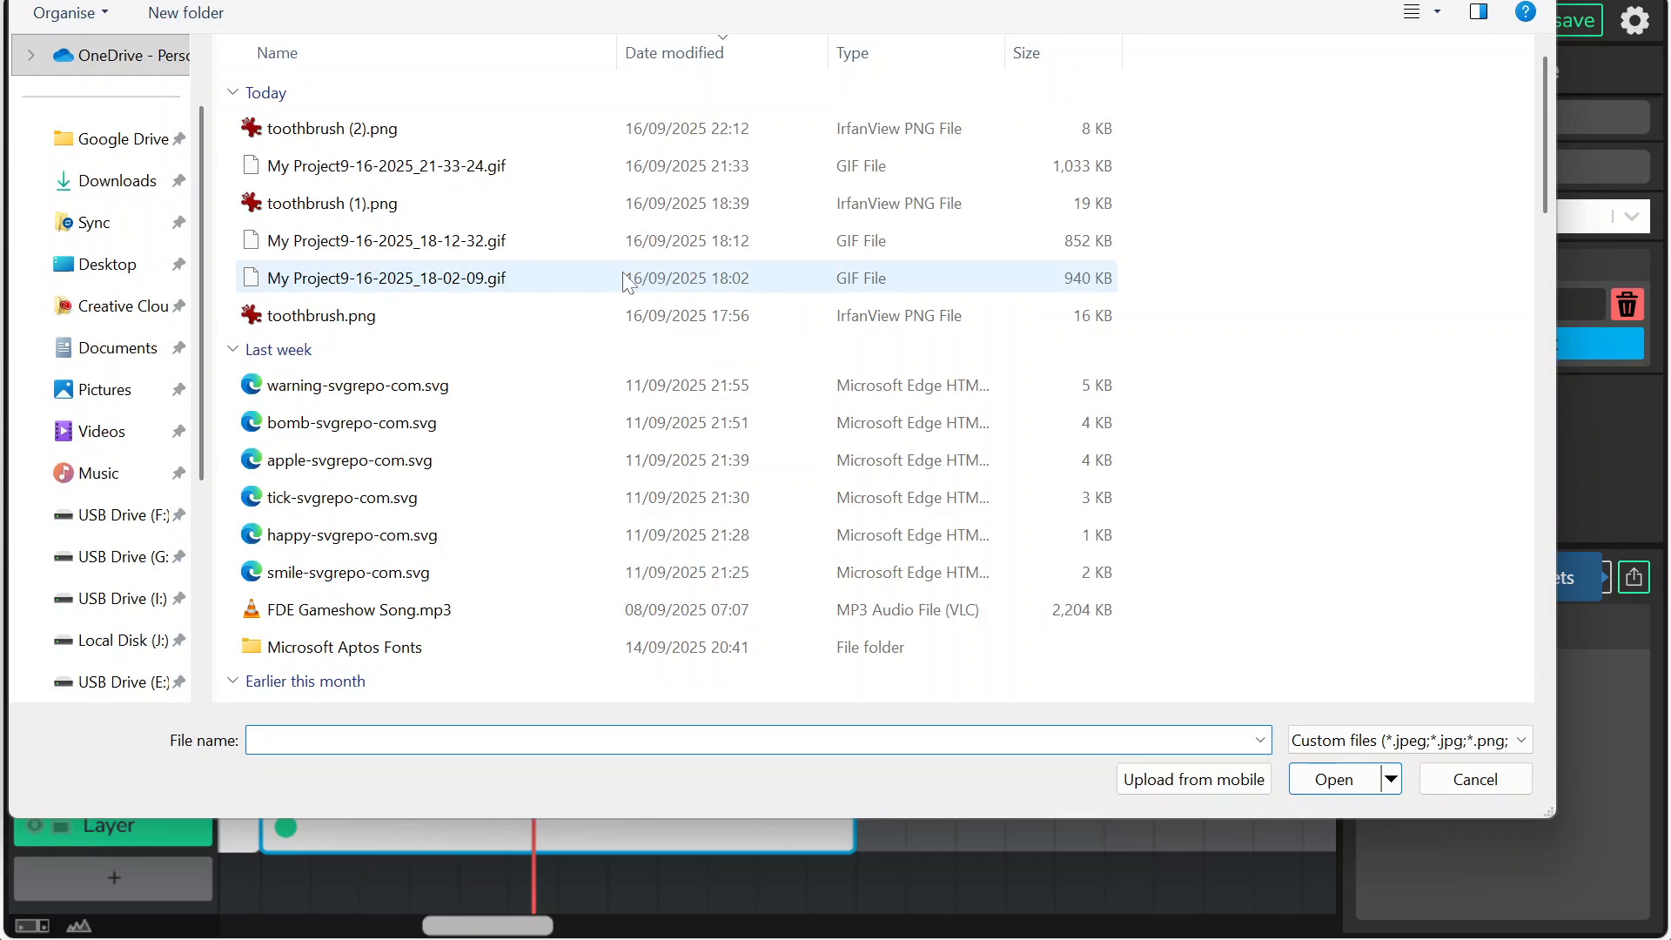
pyautogui.click(348, 130)
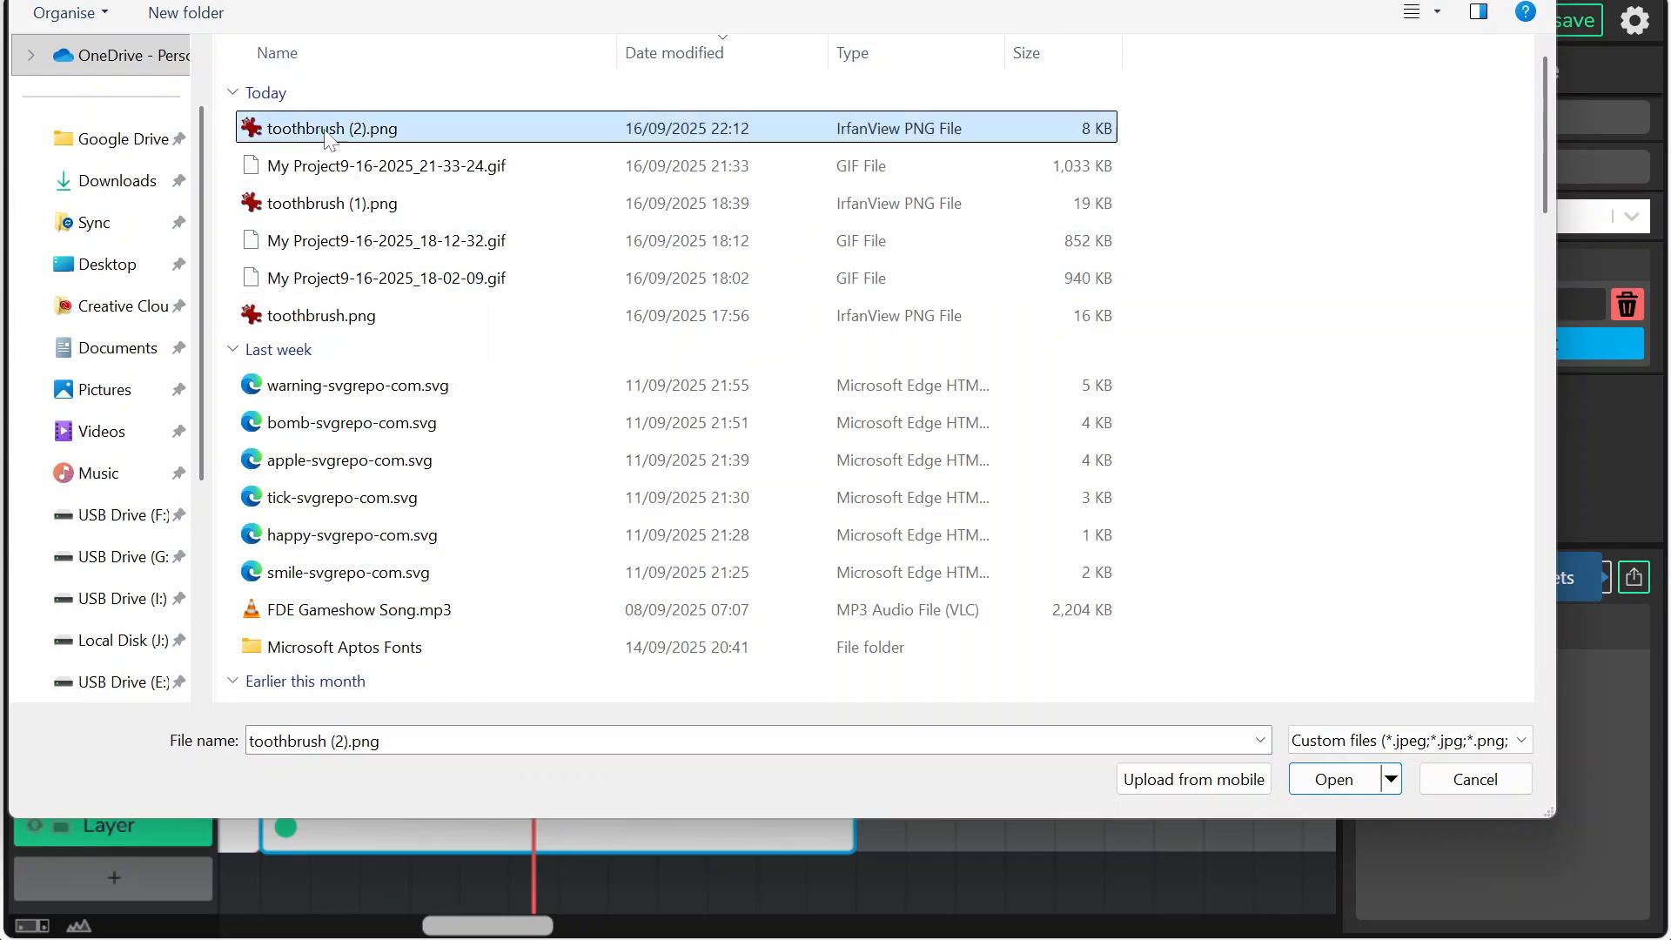
pyautogui.click(1322, 774)
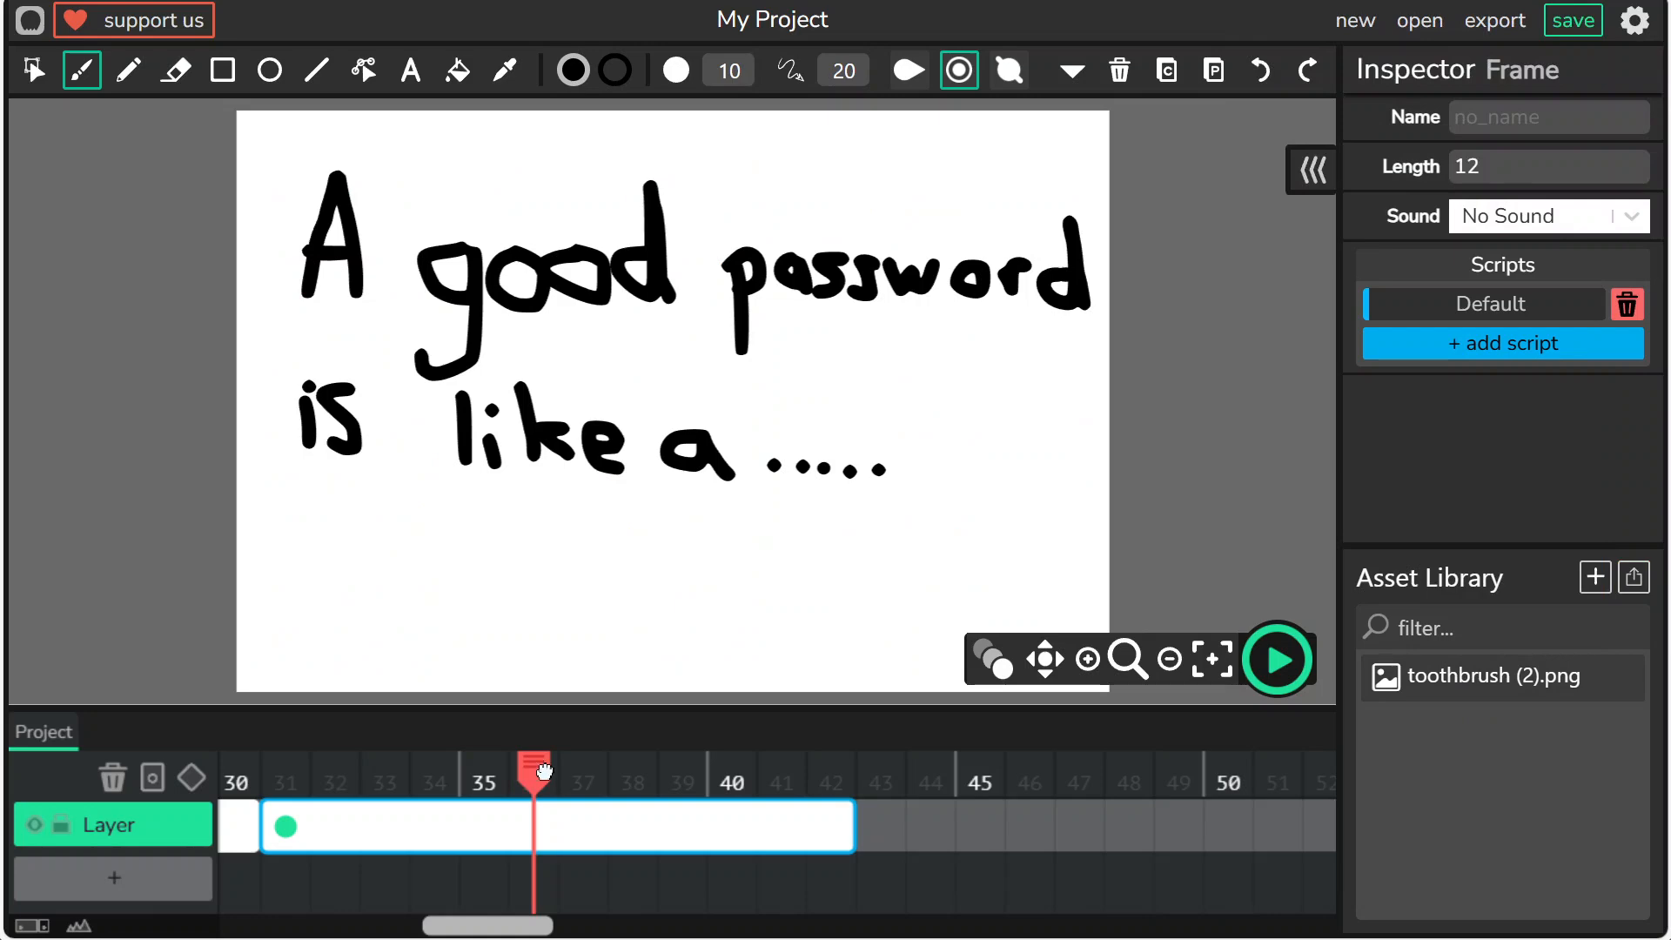
# Add a blank frame at 43, place the toothbrush image on it and move it to about X 253, Y 121.
pyautogui.moveTo(536, 764); pyautogui.dragTo(594, 762)
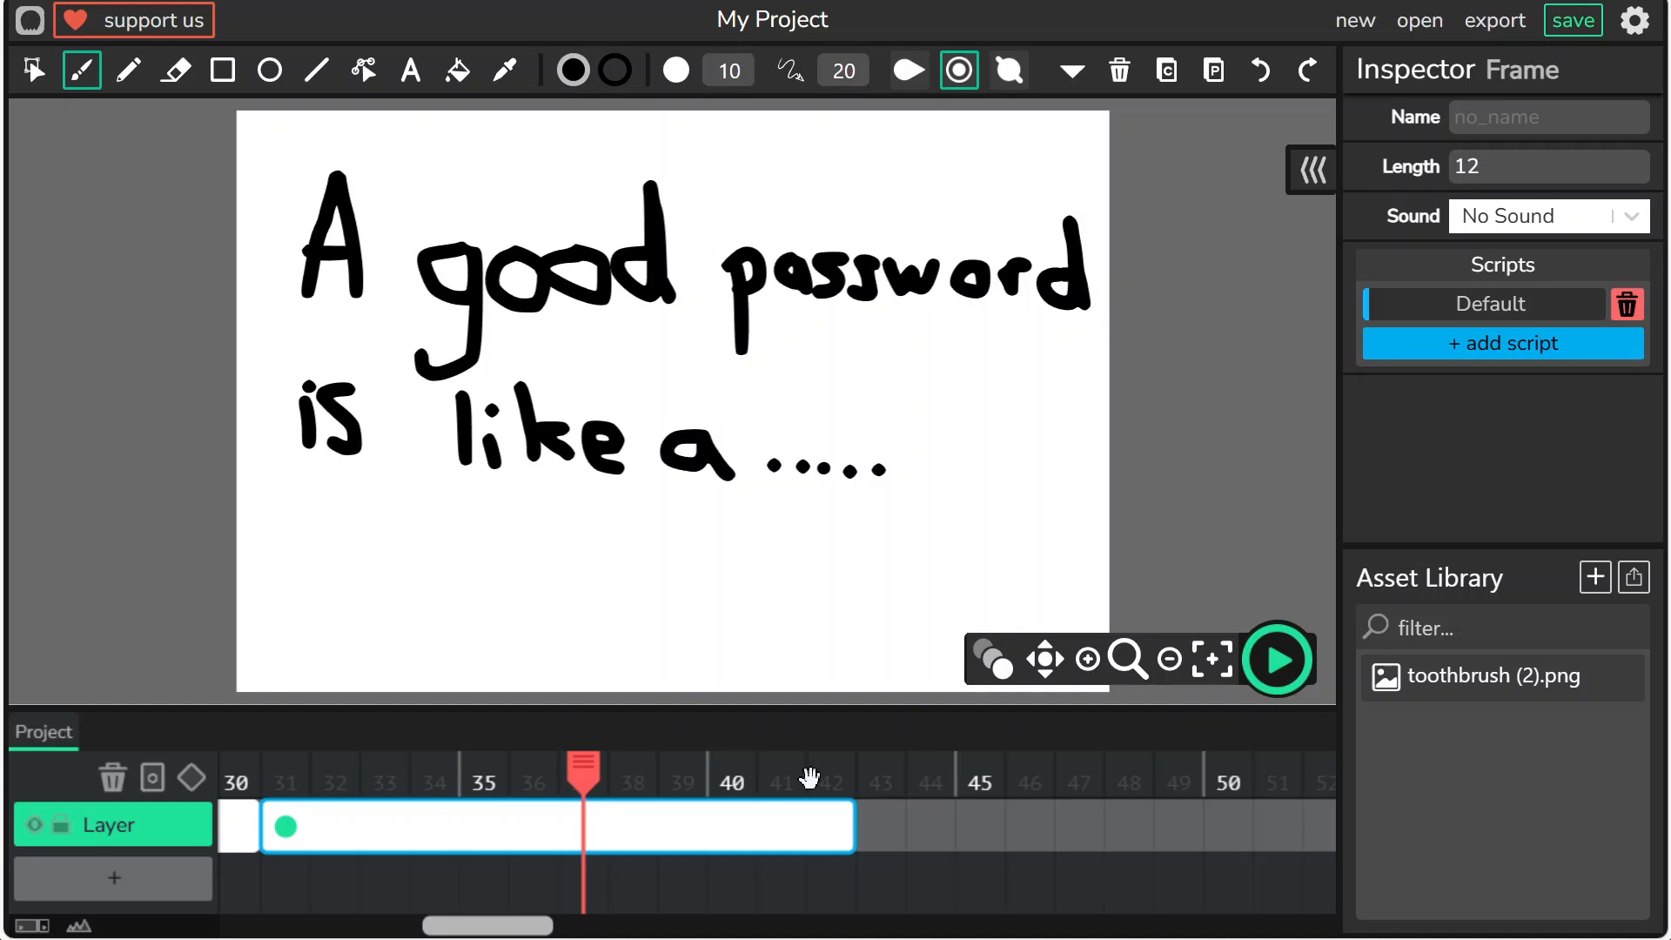
pyautogui.click(881, 831)
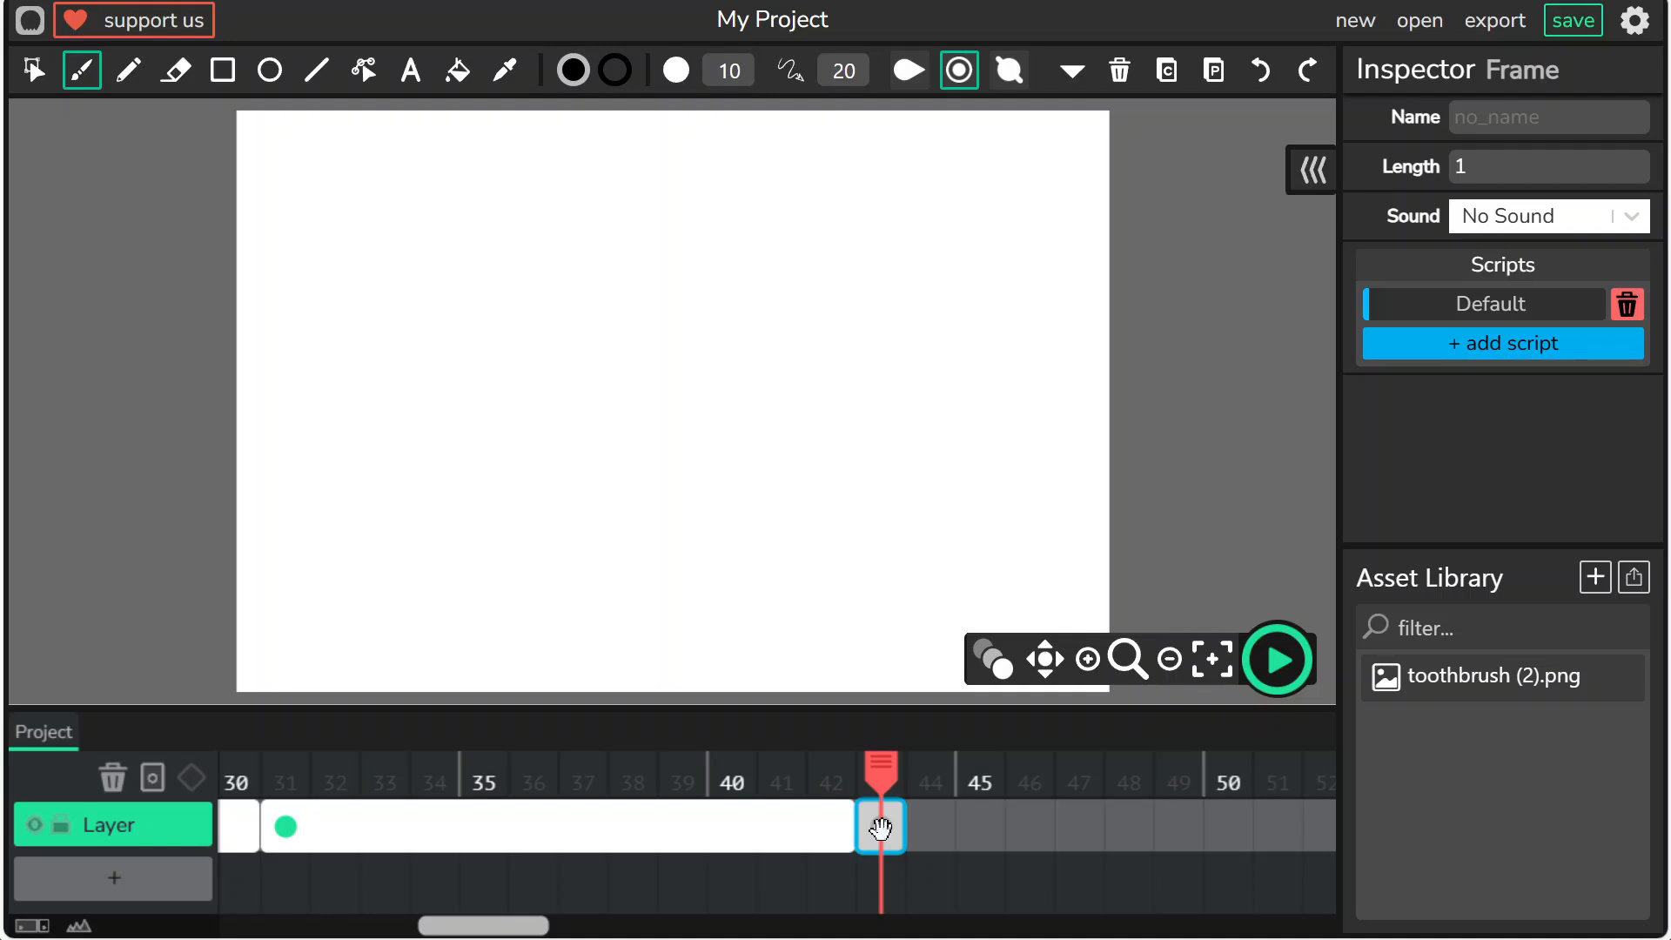
pyautogui.moveTo(1473, 682); pyautogui.dragTo(621, 341)
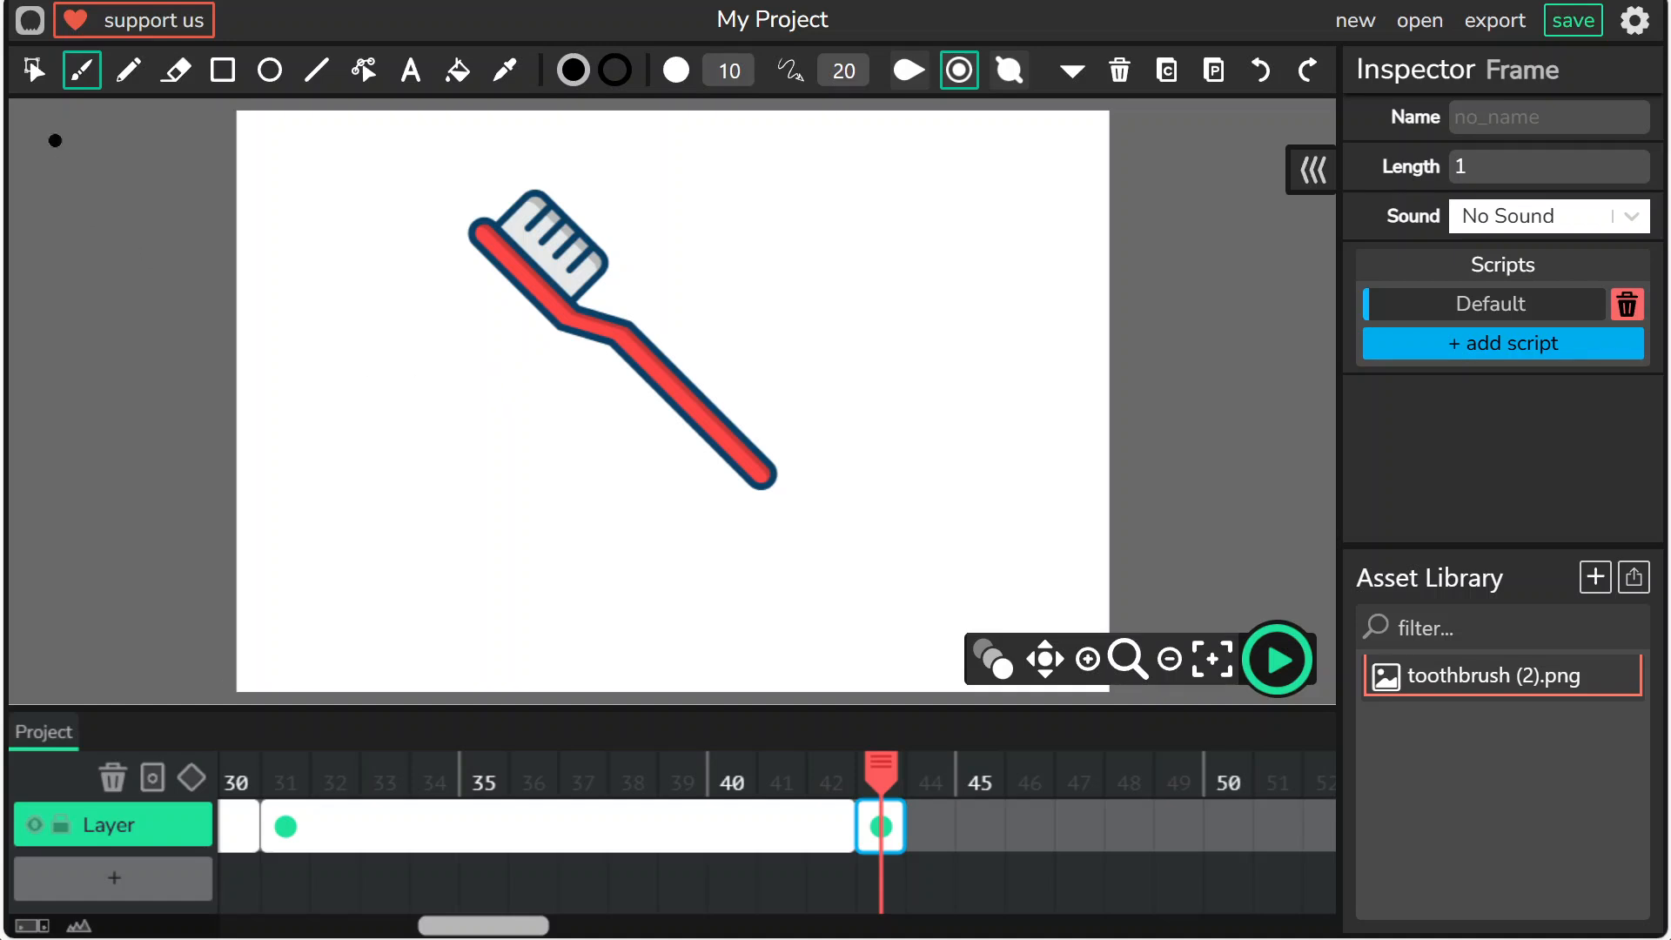
pyautogui.click(32, 73)
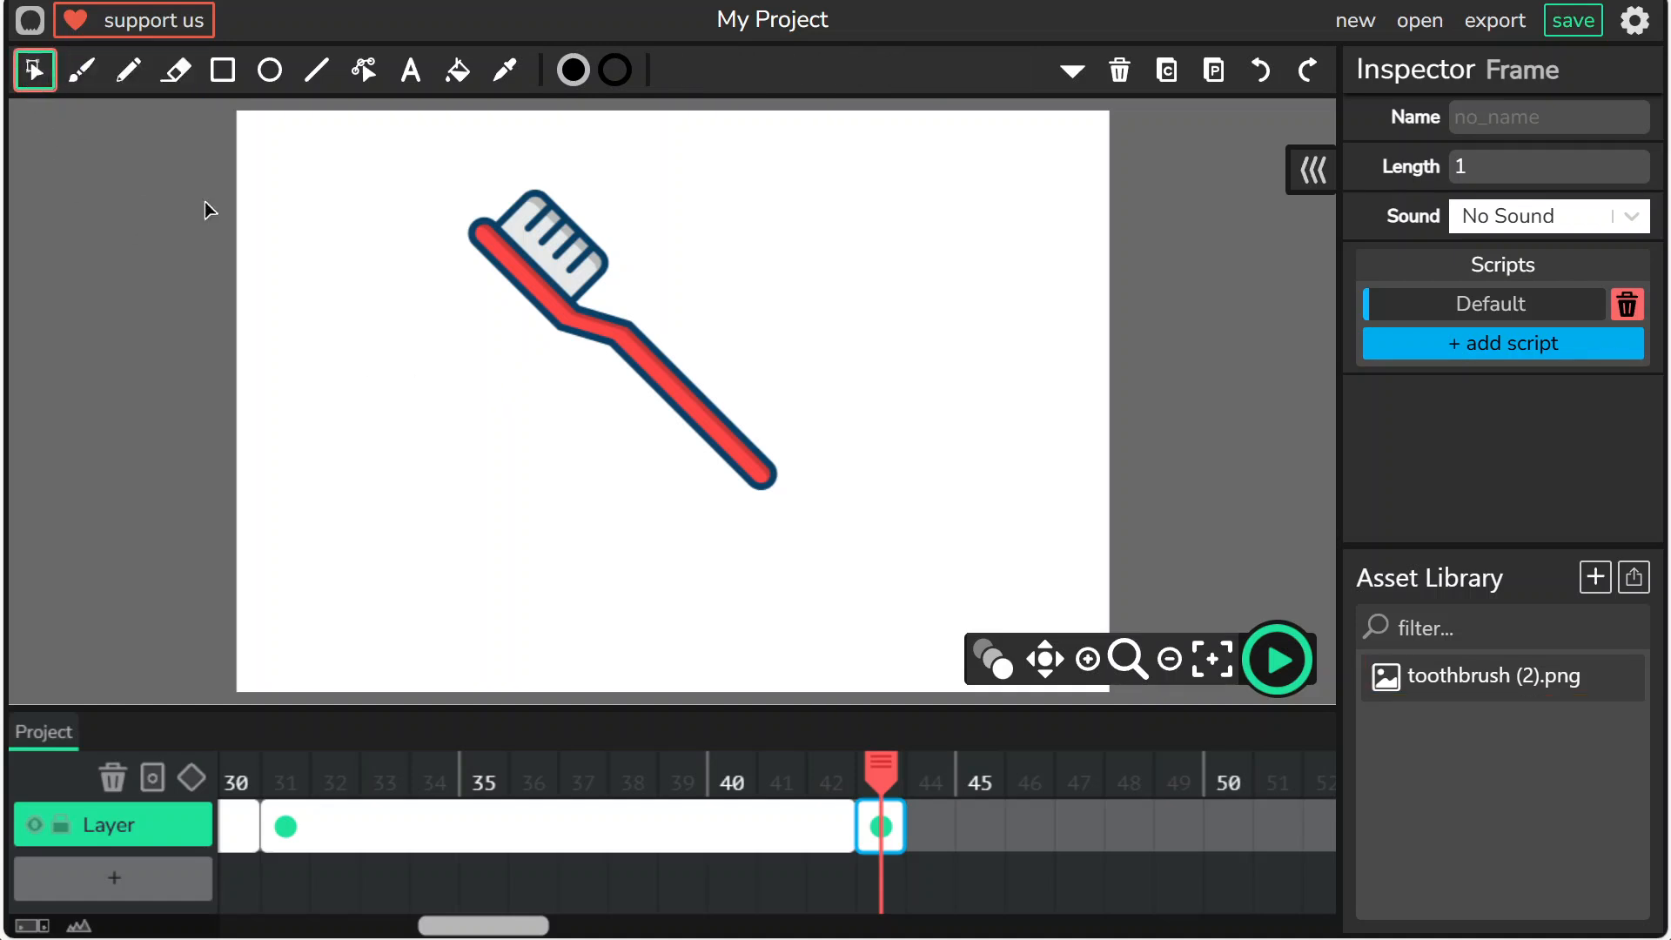
pyautogui.moveTo(539, 250); pyautogui.dragTo(628, 333)
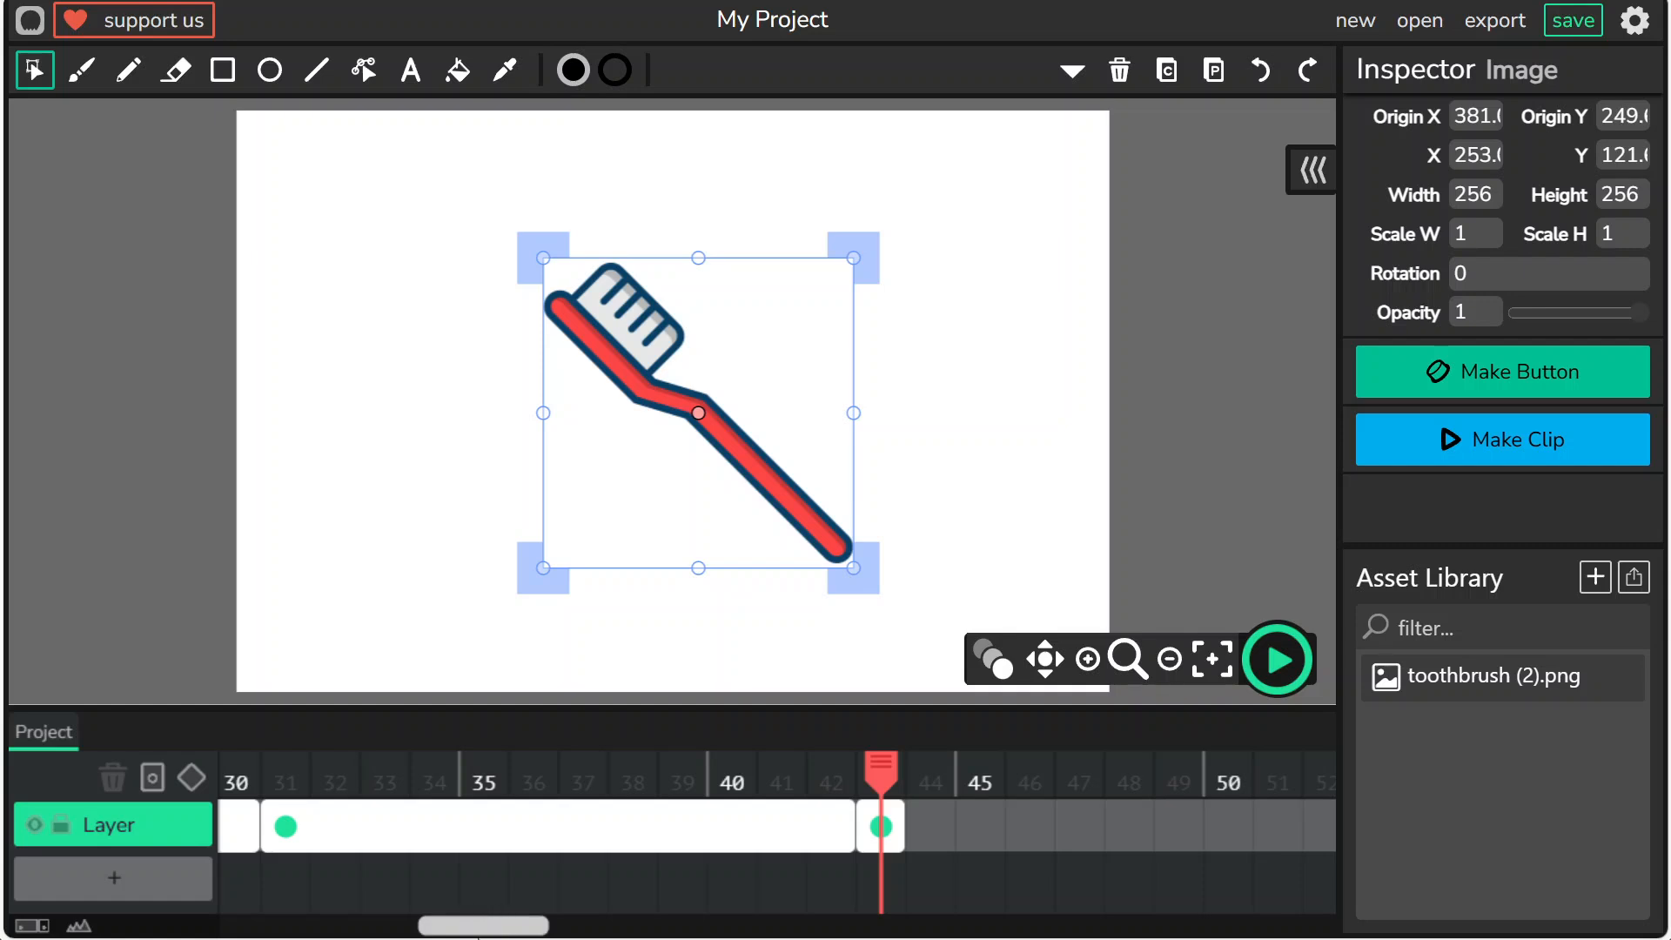
# Extend the toothbrush frame at 43 to a length of 14 and add a tween to it.
pyautogui.moveTo(481, 930); pyautogui.dragTo(536, 923)
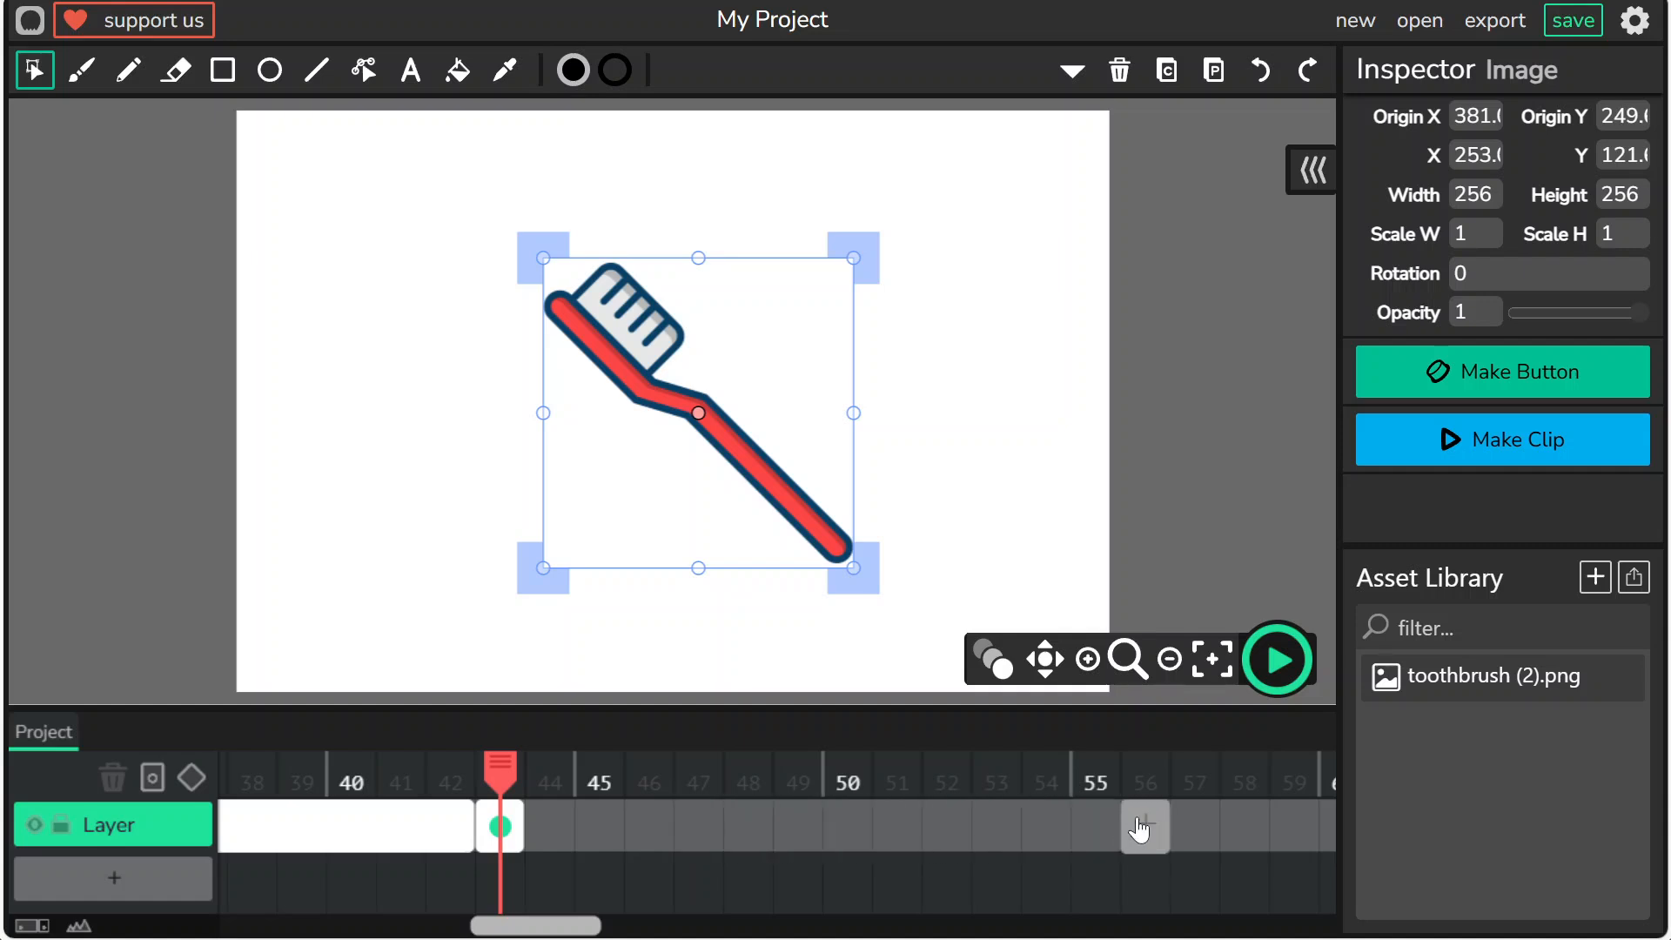
pyautogui.moveTo(527, 812); pyautogui.dragTo(1155, 823)
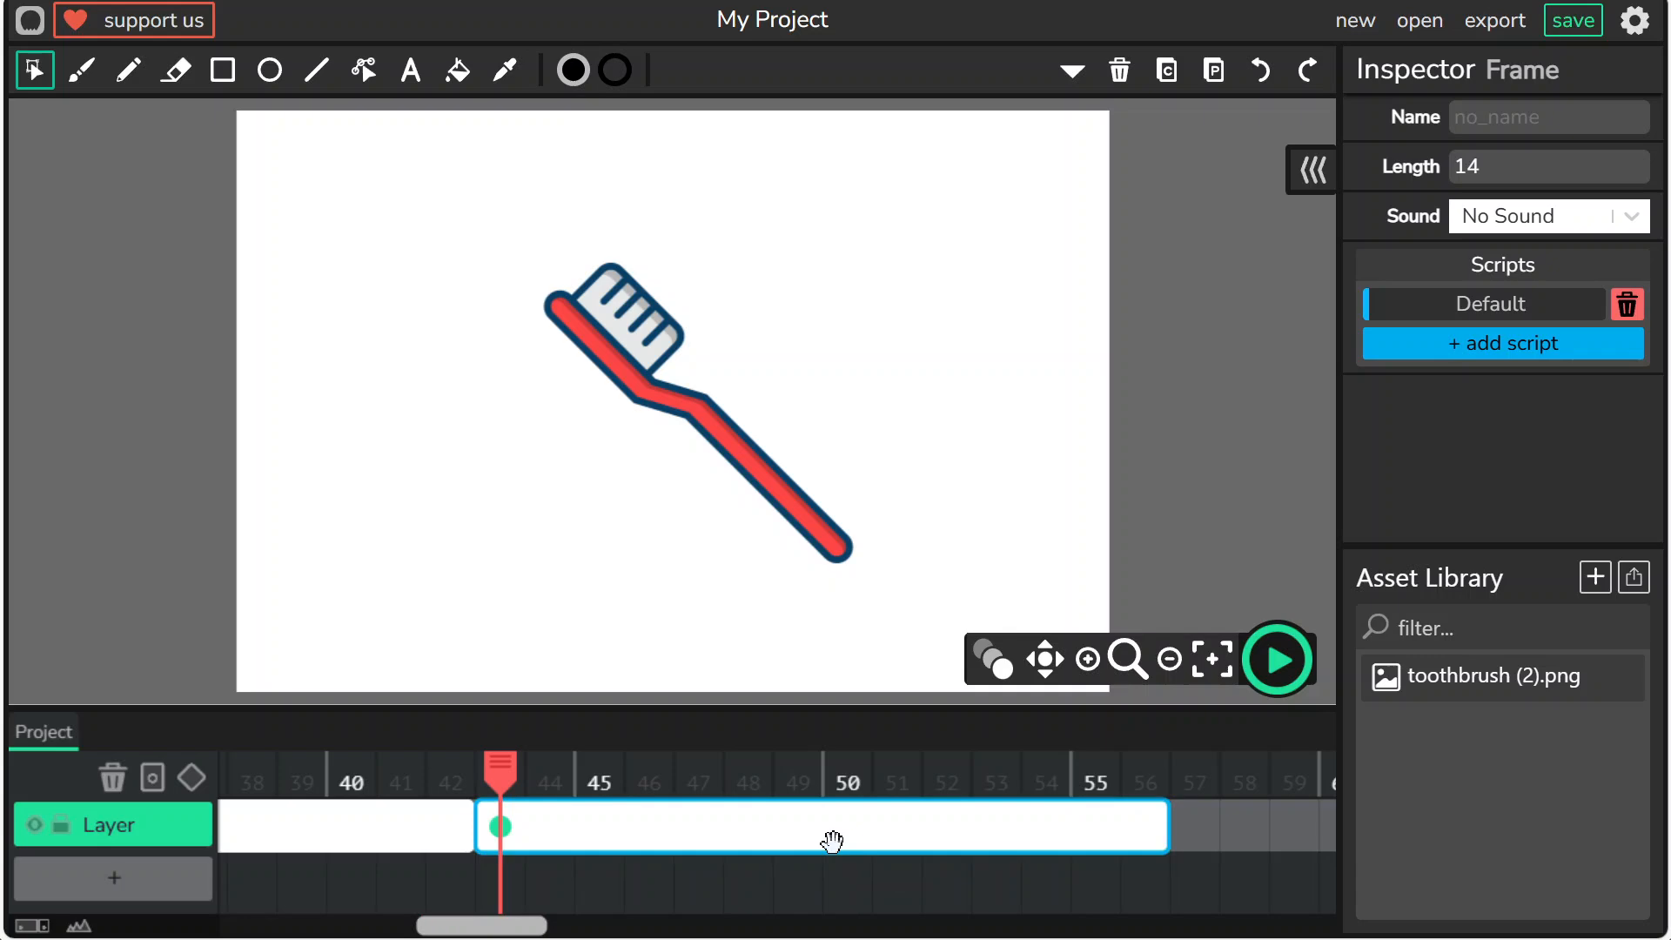
pyautogui.click(197, 782)
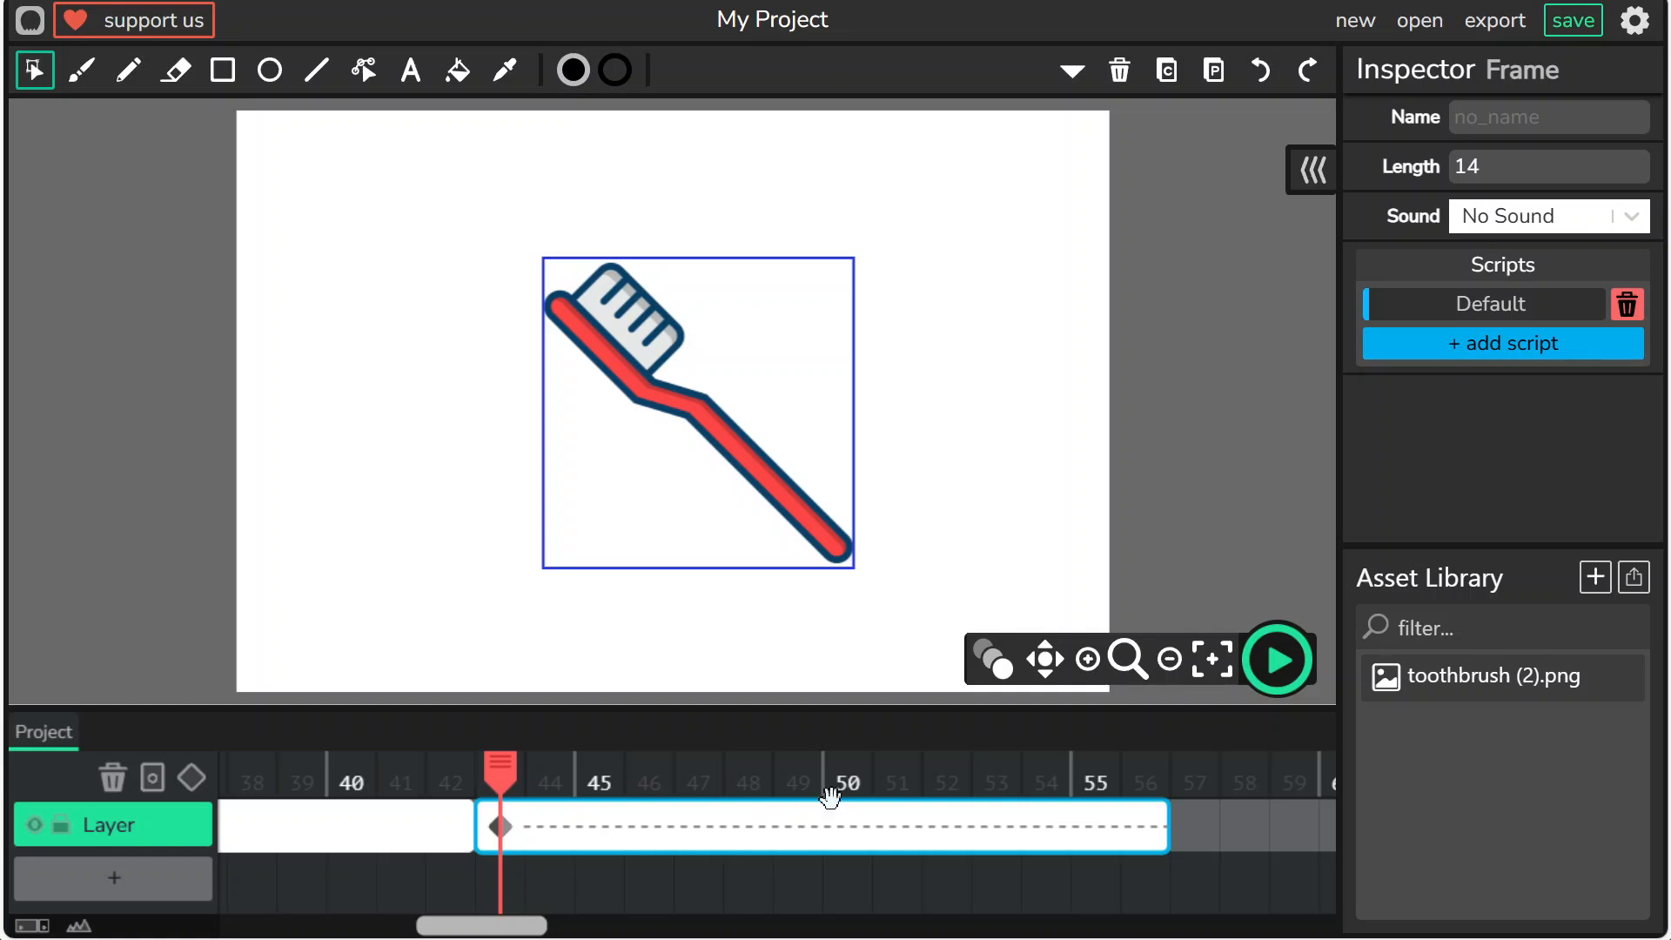
# At frame 56, enlarge the toothbrush to about 450 by 411 for the tween's end state.
pyautogui.click(791, 515)
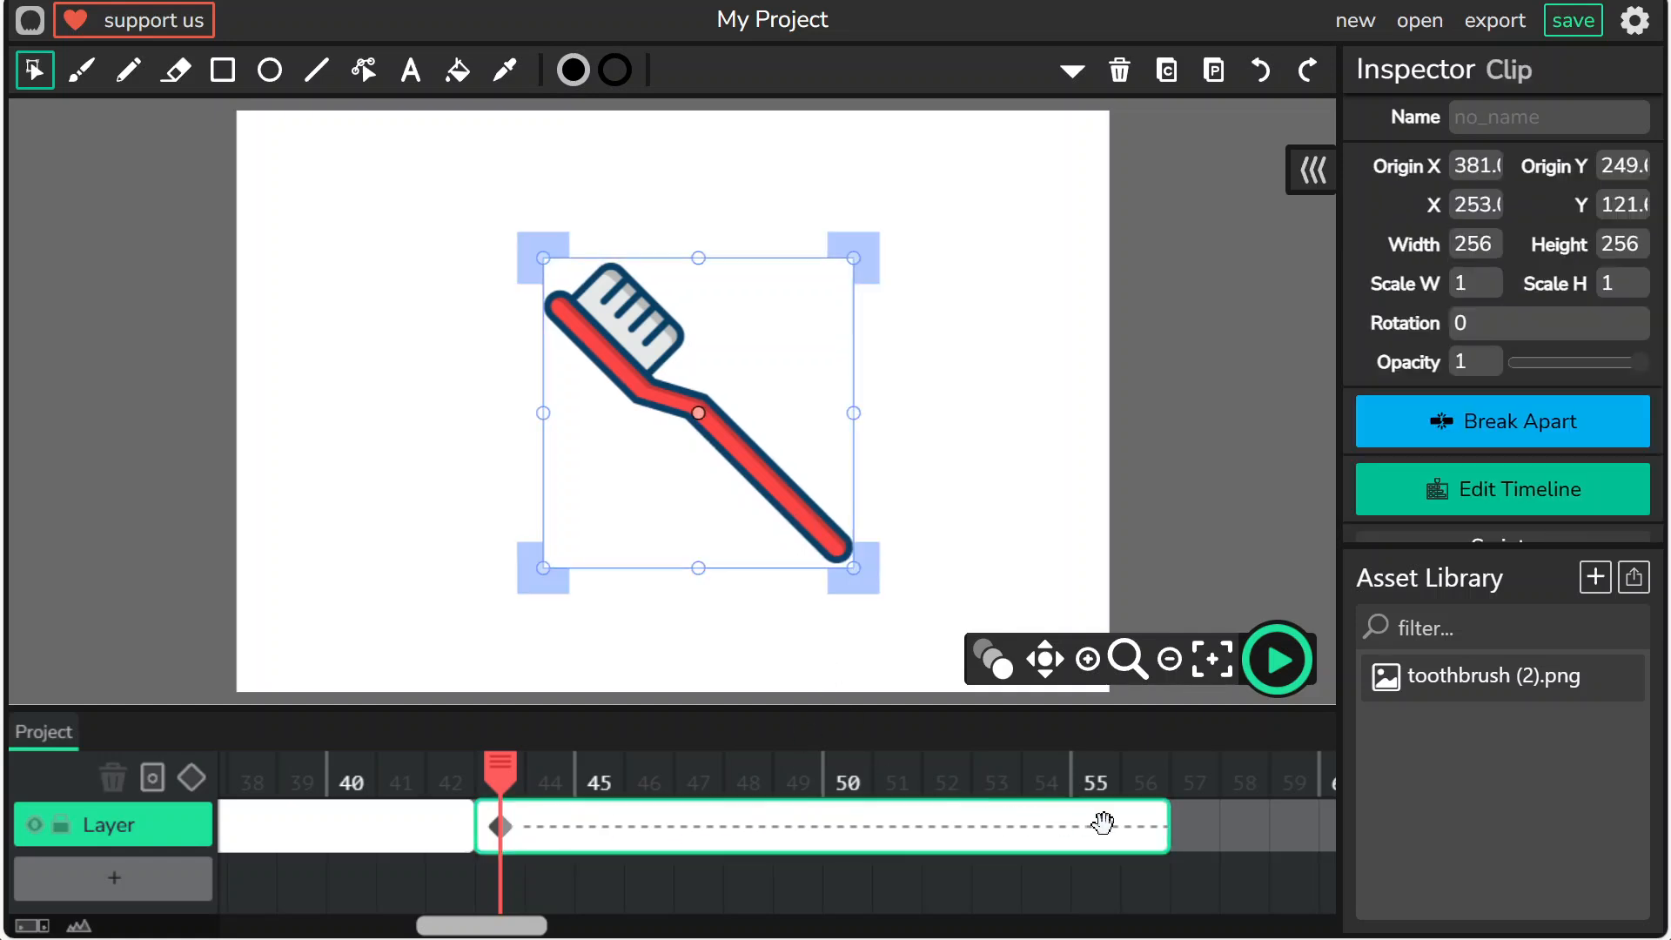
pyautogui.click(1145, 825)
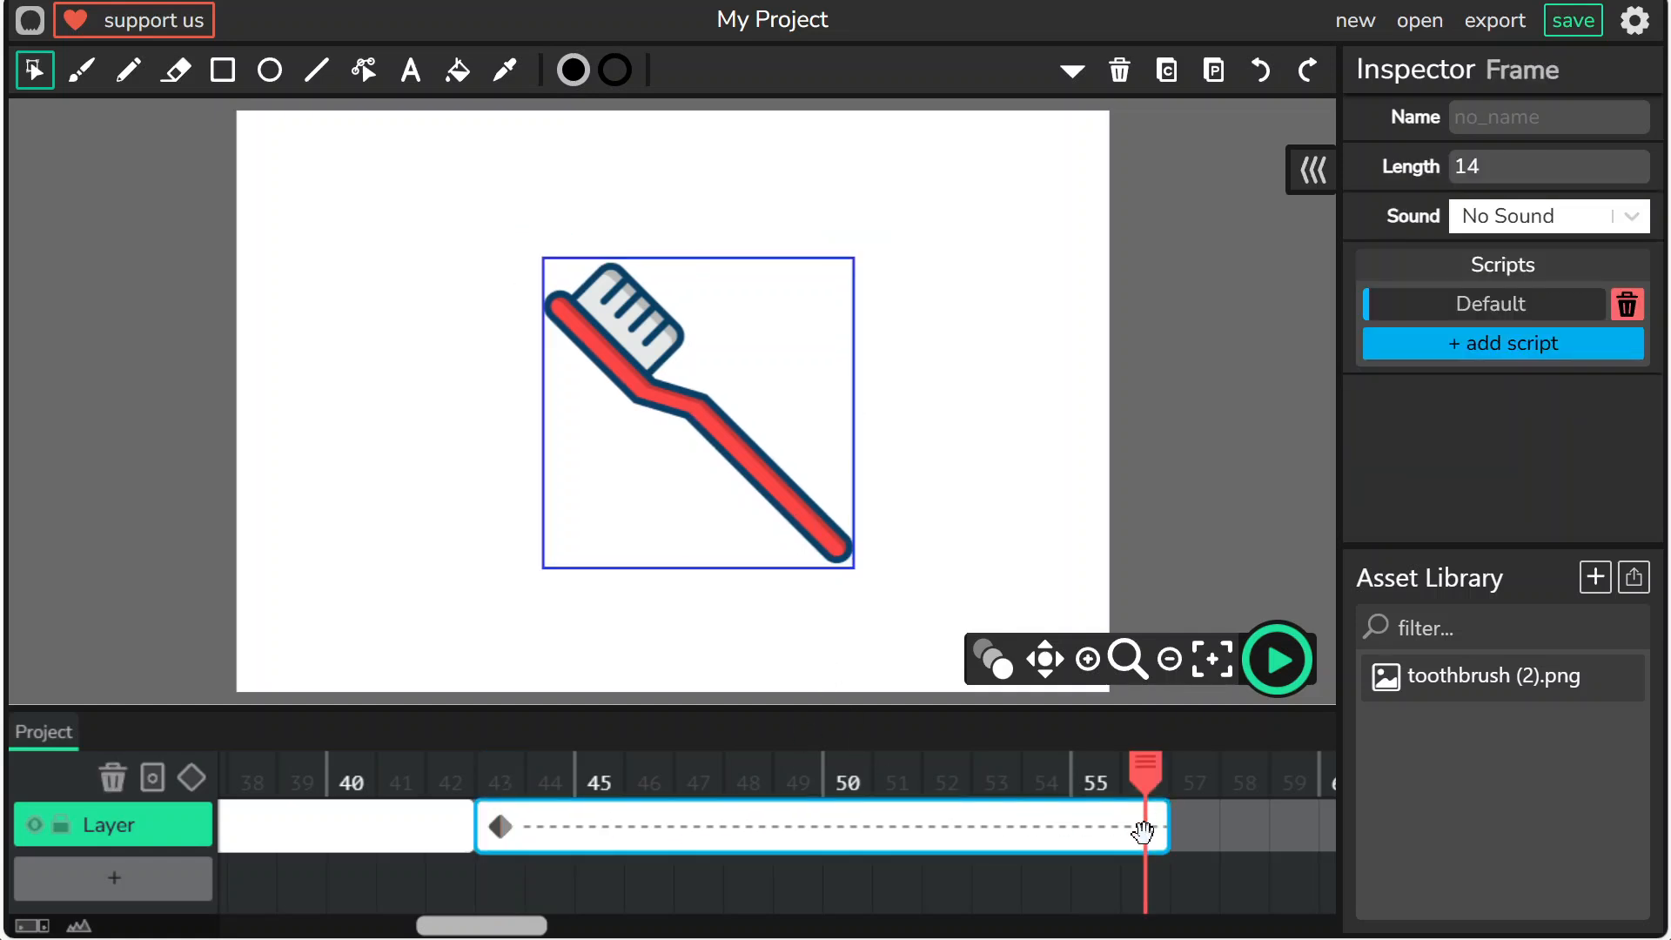
pyautogui.click(719, 474)
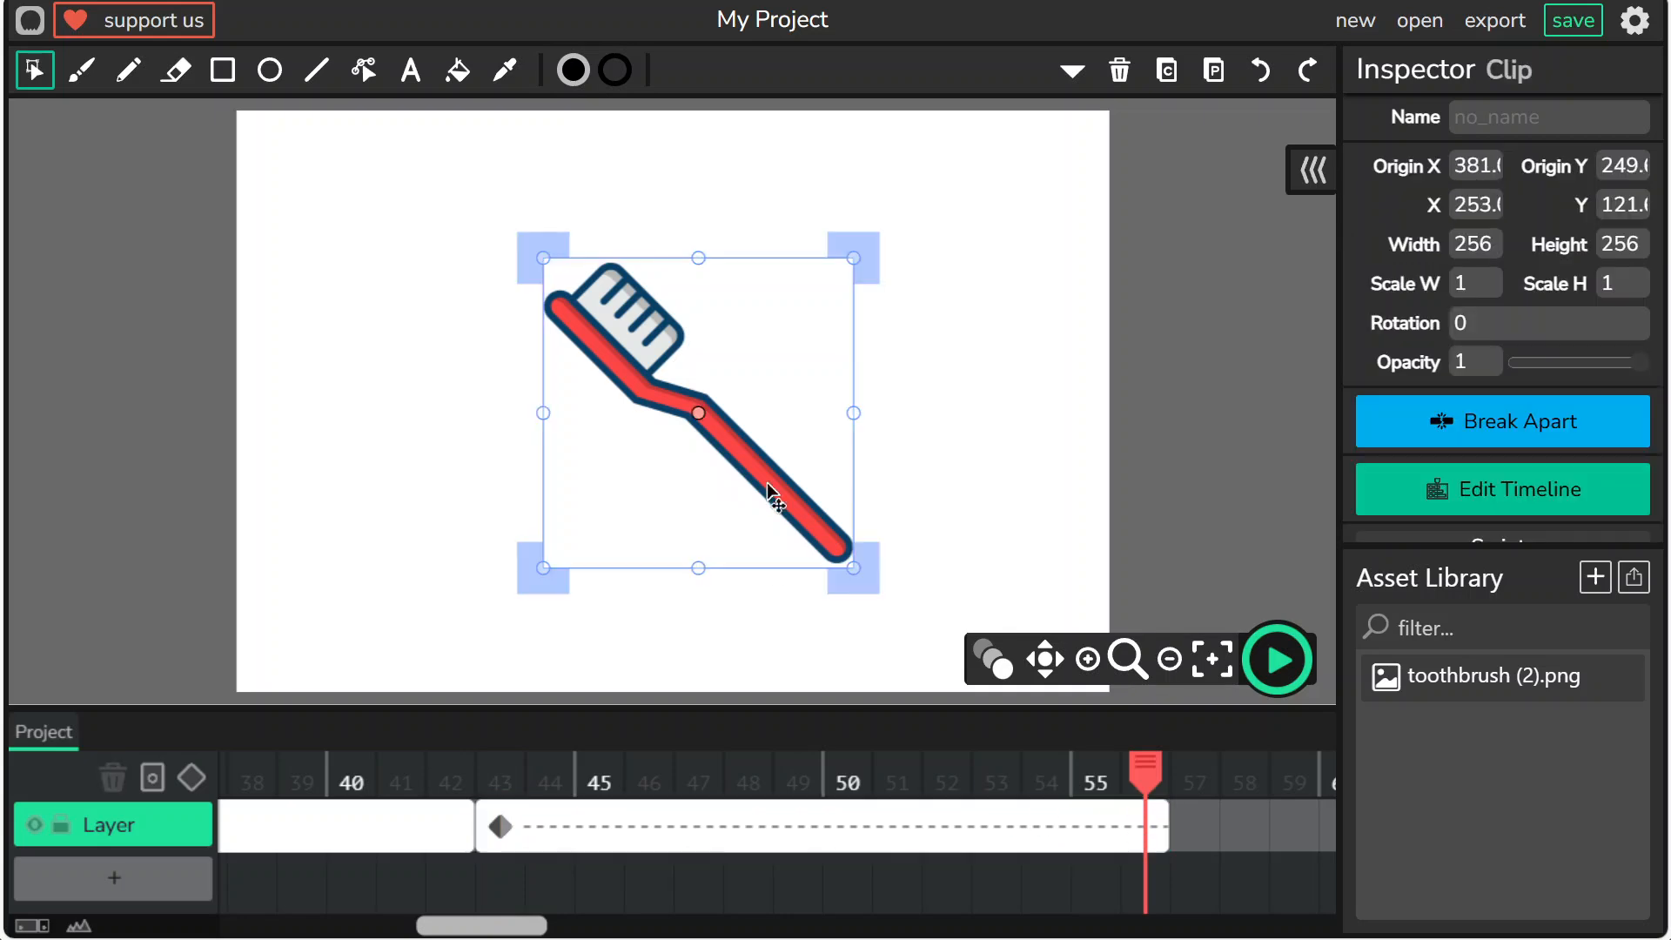
pyautogui.moveTo(850, 564); pyautogui.dragTo(967, 663)
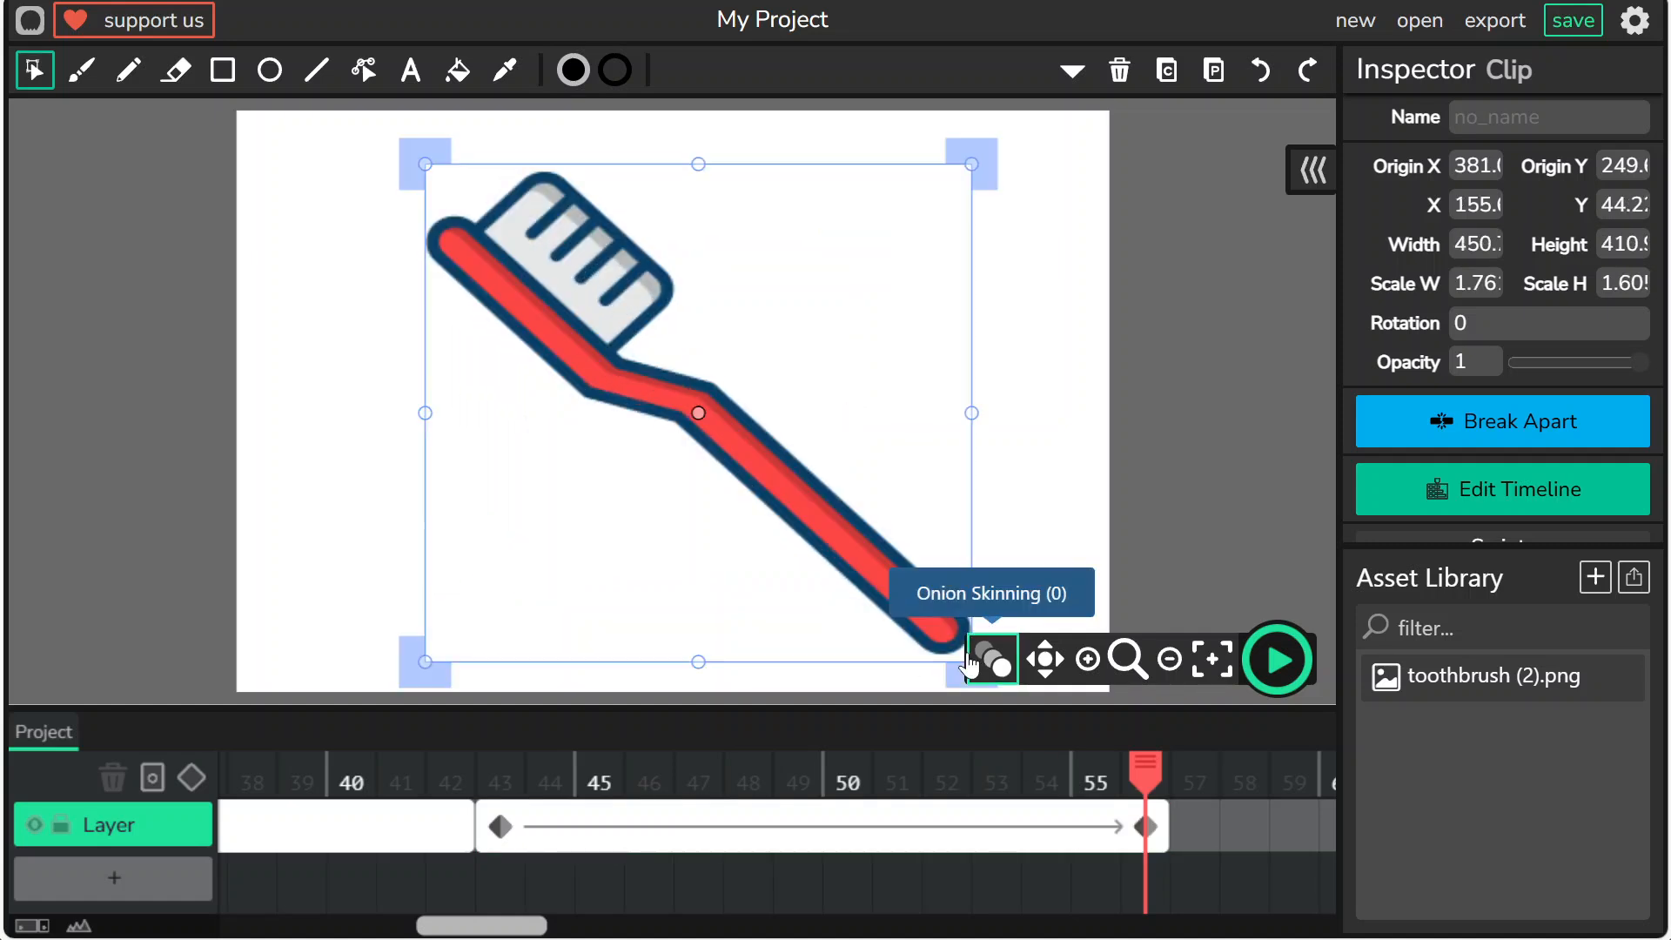
# At the frame 43 keyframe, shrink the toothbrush to about 56 by 65 and rotate it about 87 degrees.
pyautogui.click(499, 827)
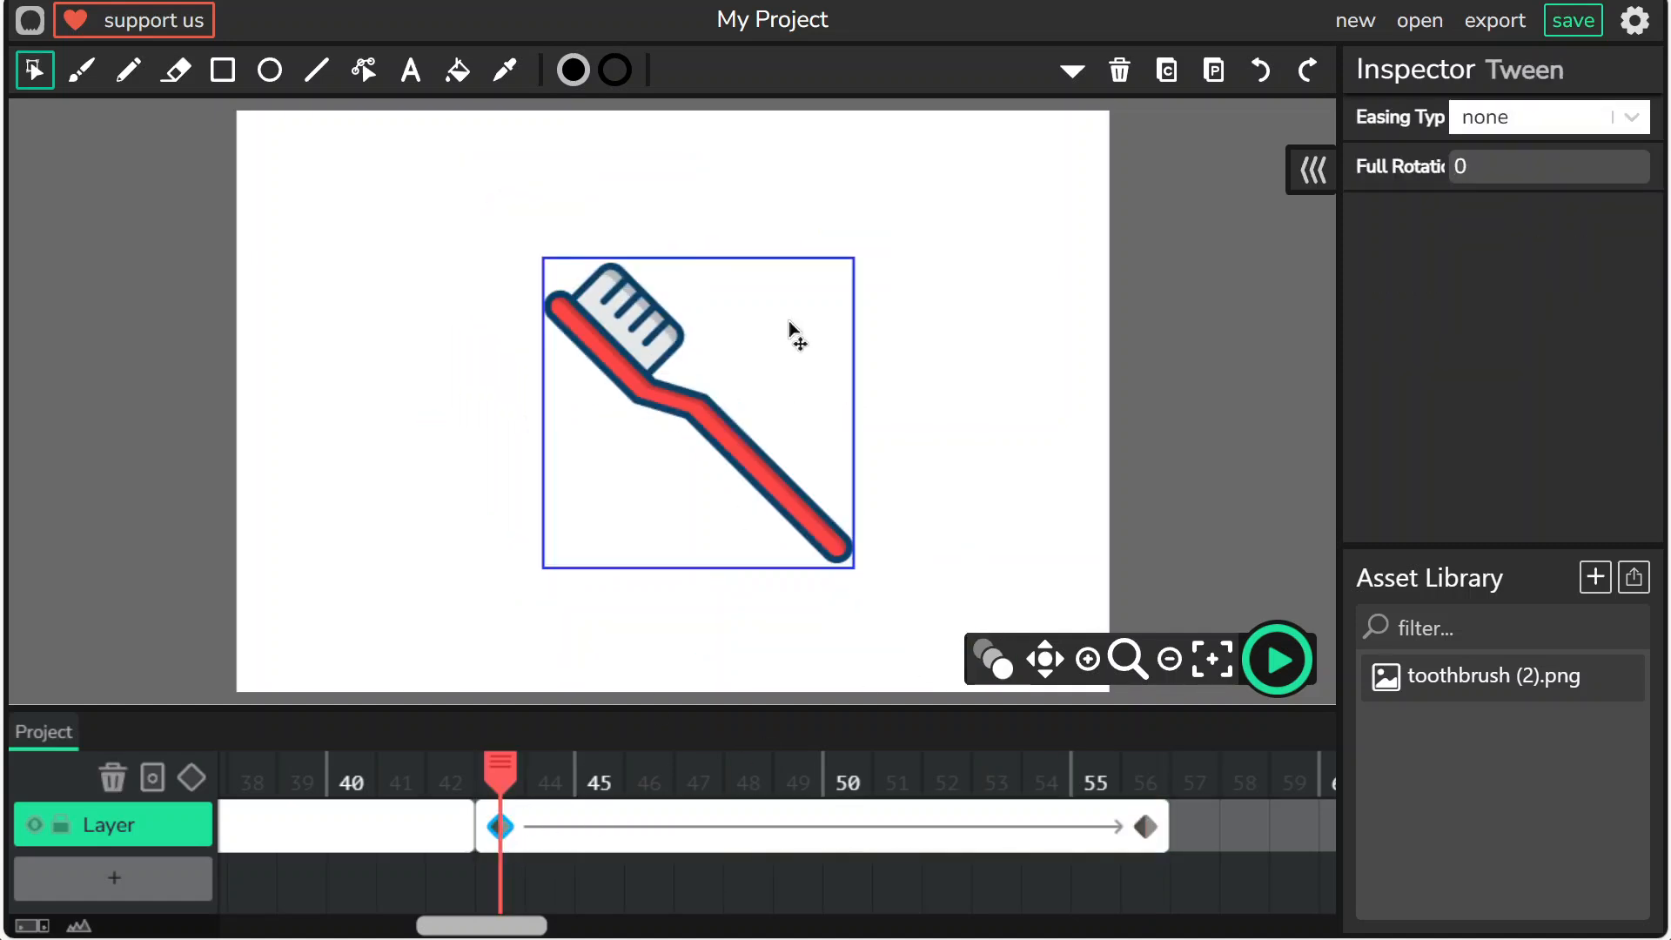
pyautogui.click(674, 374)
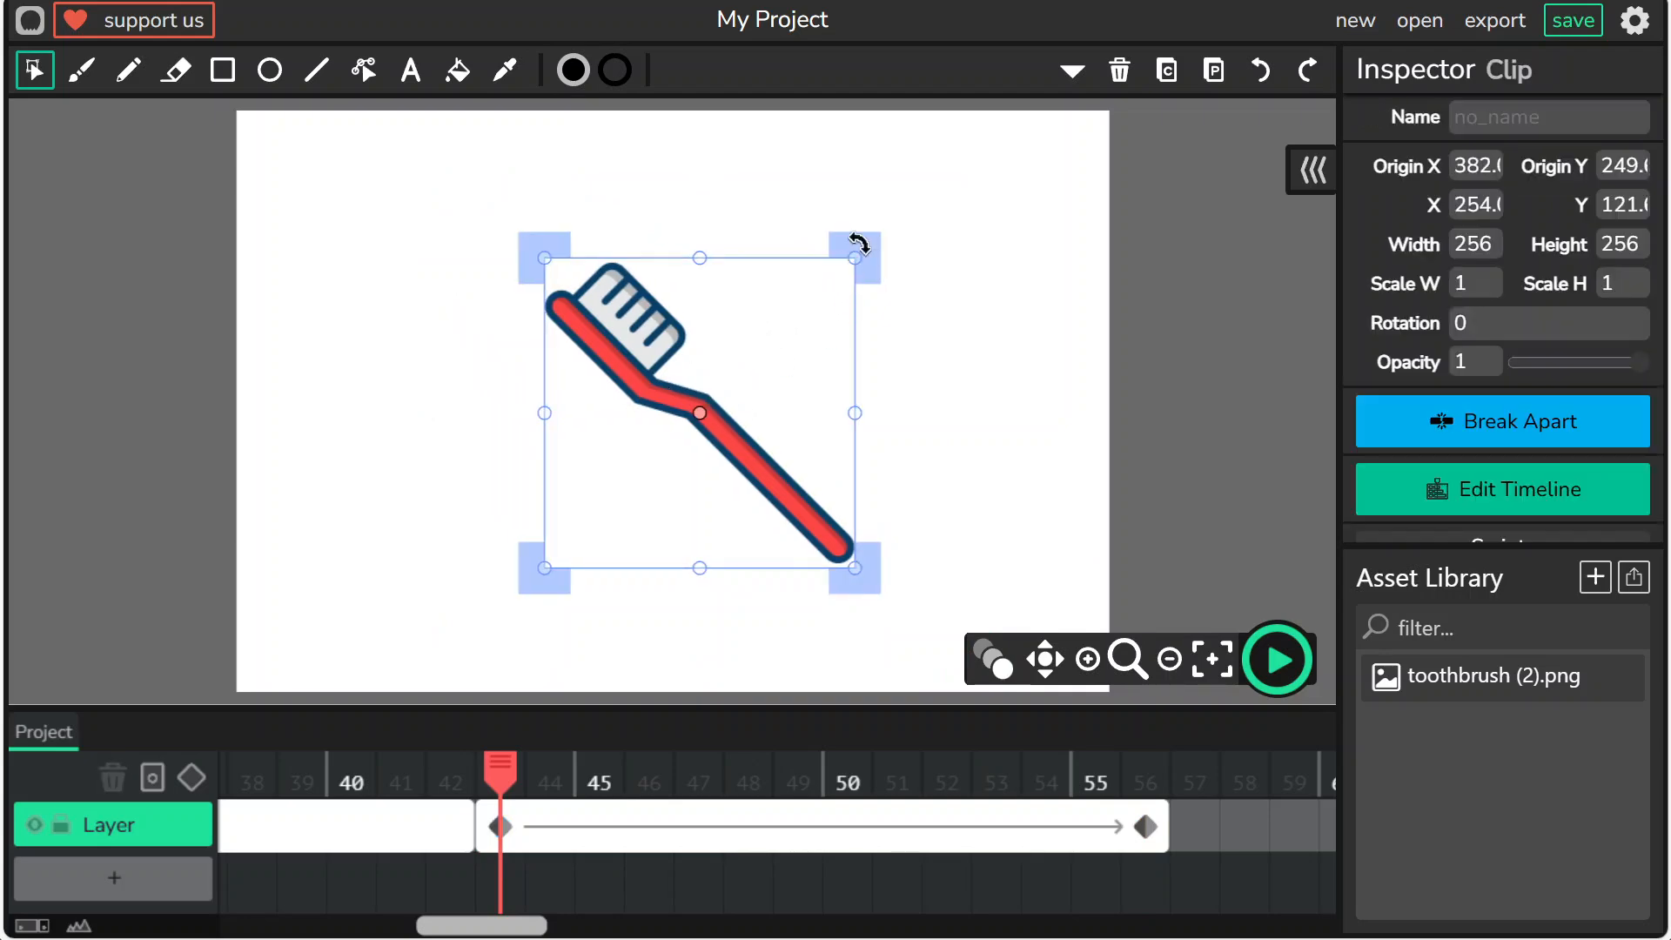
pyautogui.moveTo(856, 257); pyautogui.dragTo(768, 455)
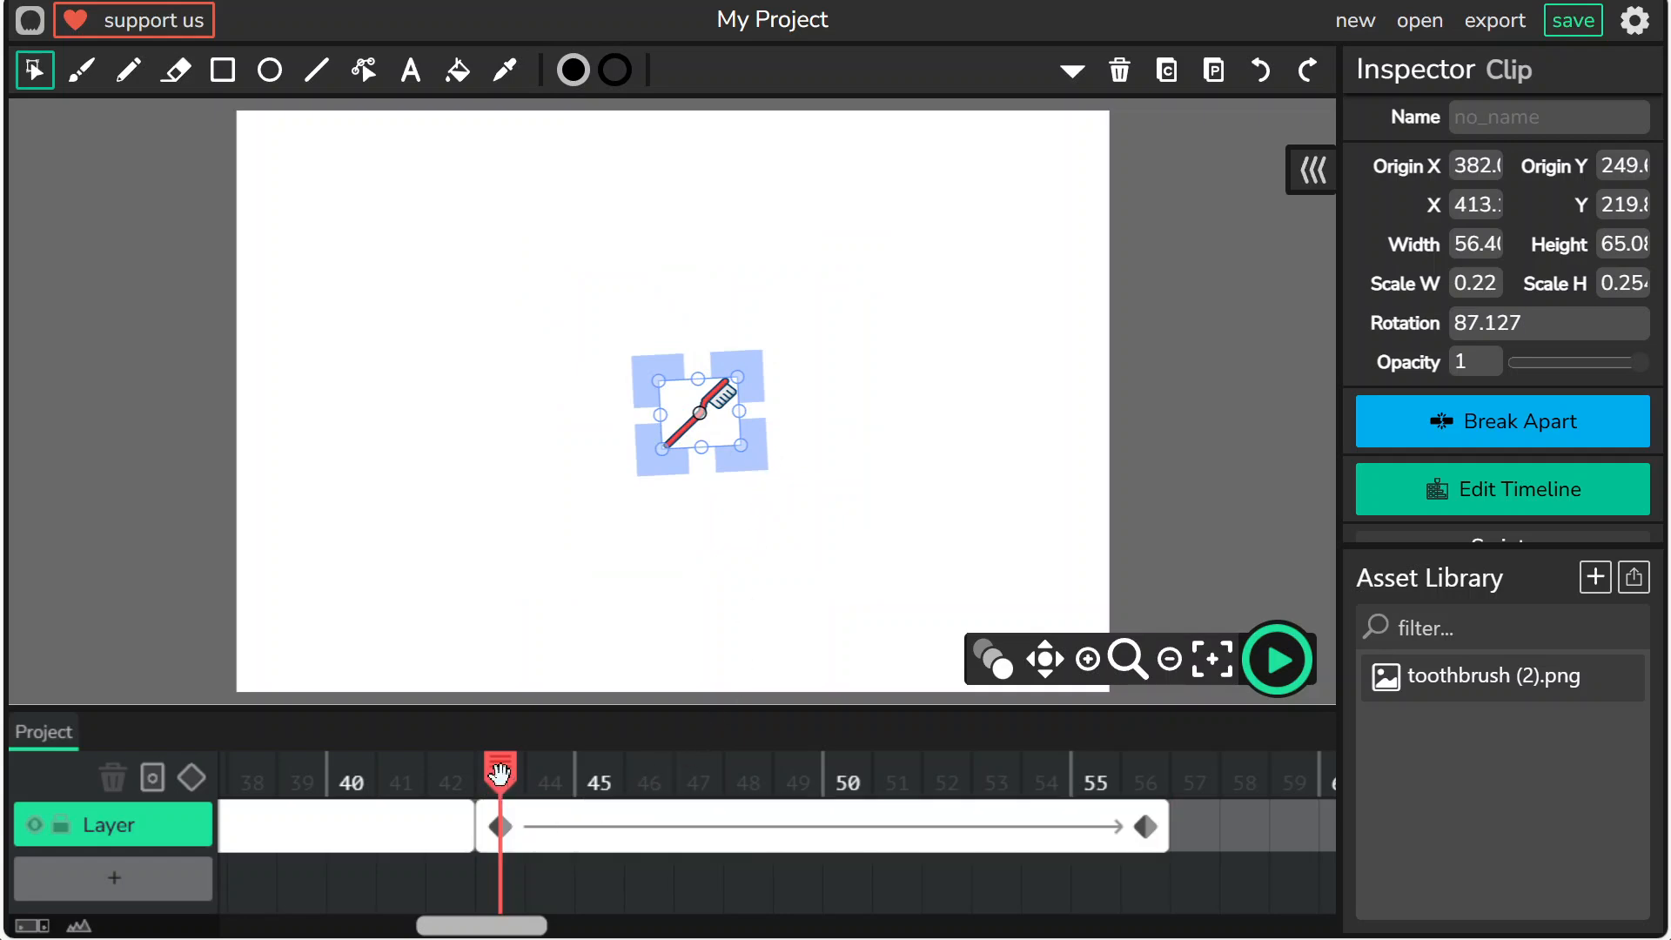
# Copy the enlarged toothbrush from frame 56 into a new frame at 57 and extend that frame to a length of 10.
pyautogui.moveTo(518, 776); pyautogui.dragTo(1105, 797)
pyautogui.moveTo(466, 924); pyautogui.dragTo(540, 924)
pyautogui.click(587, 380)
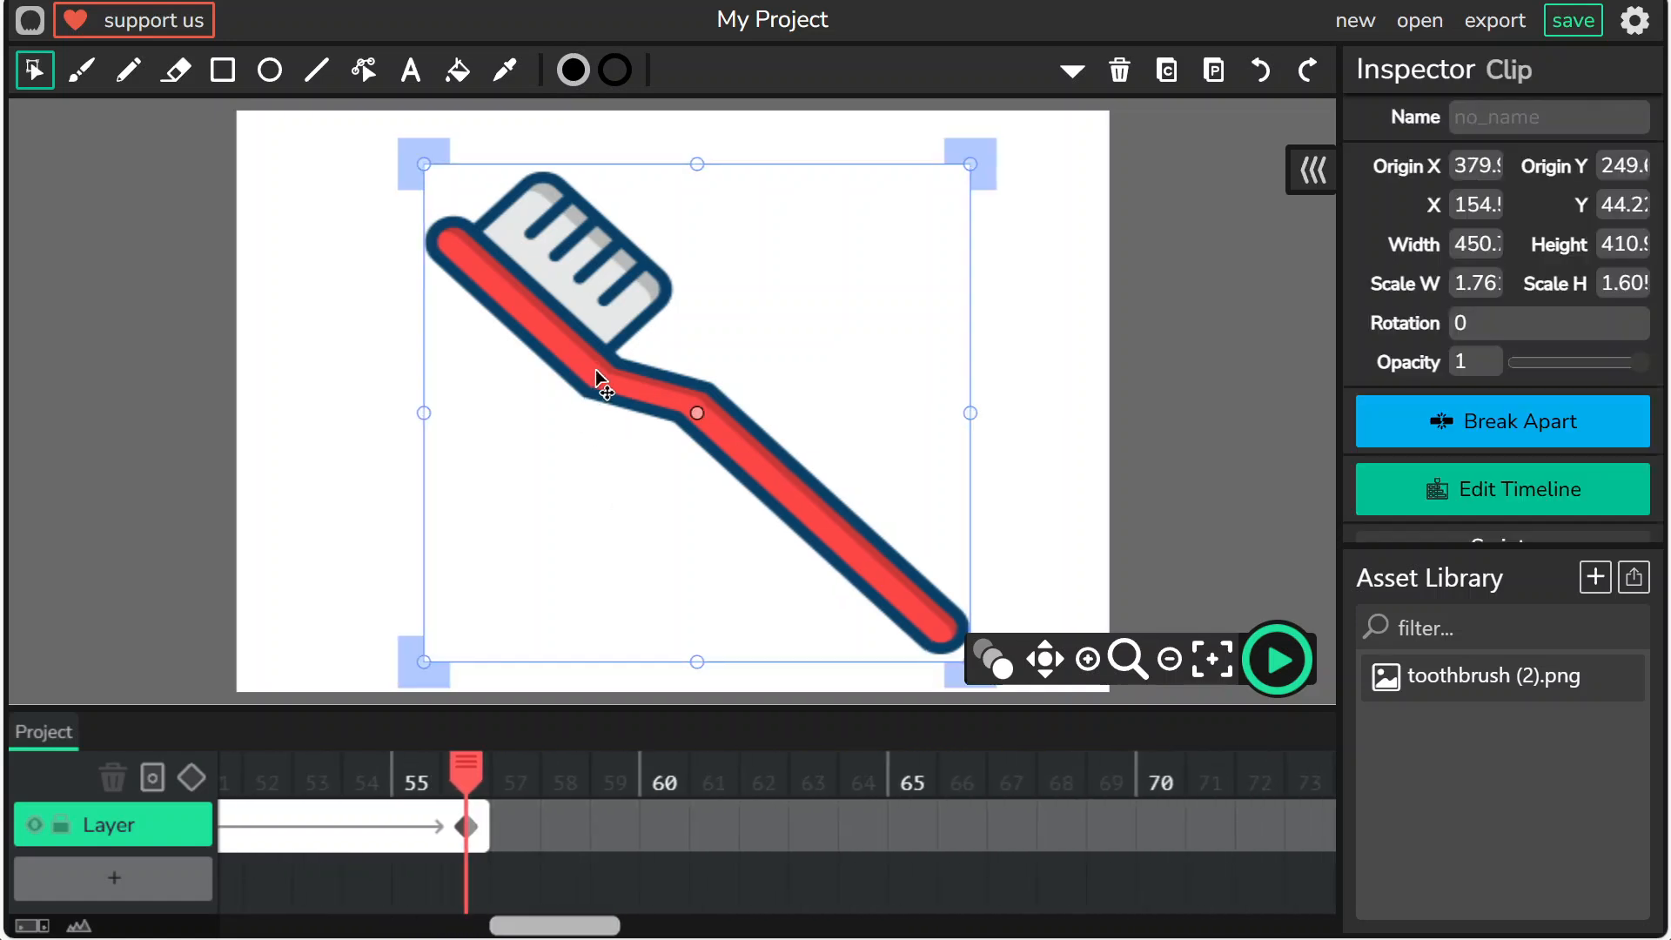
pyautogui.click(517, 822)
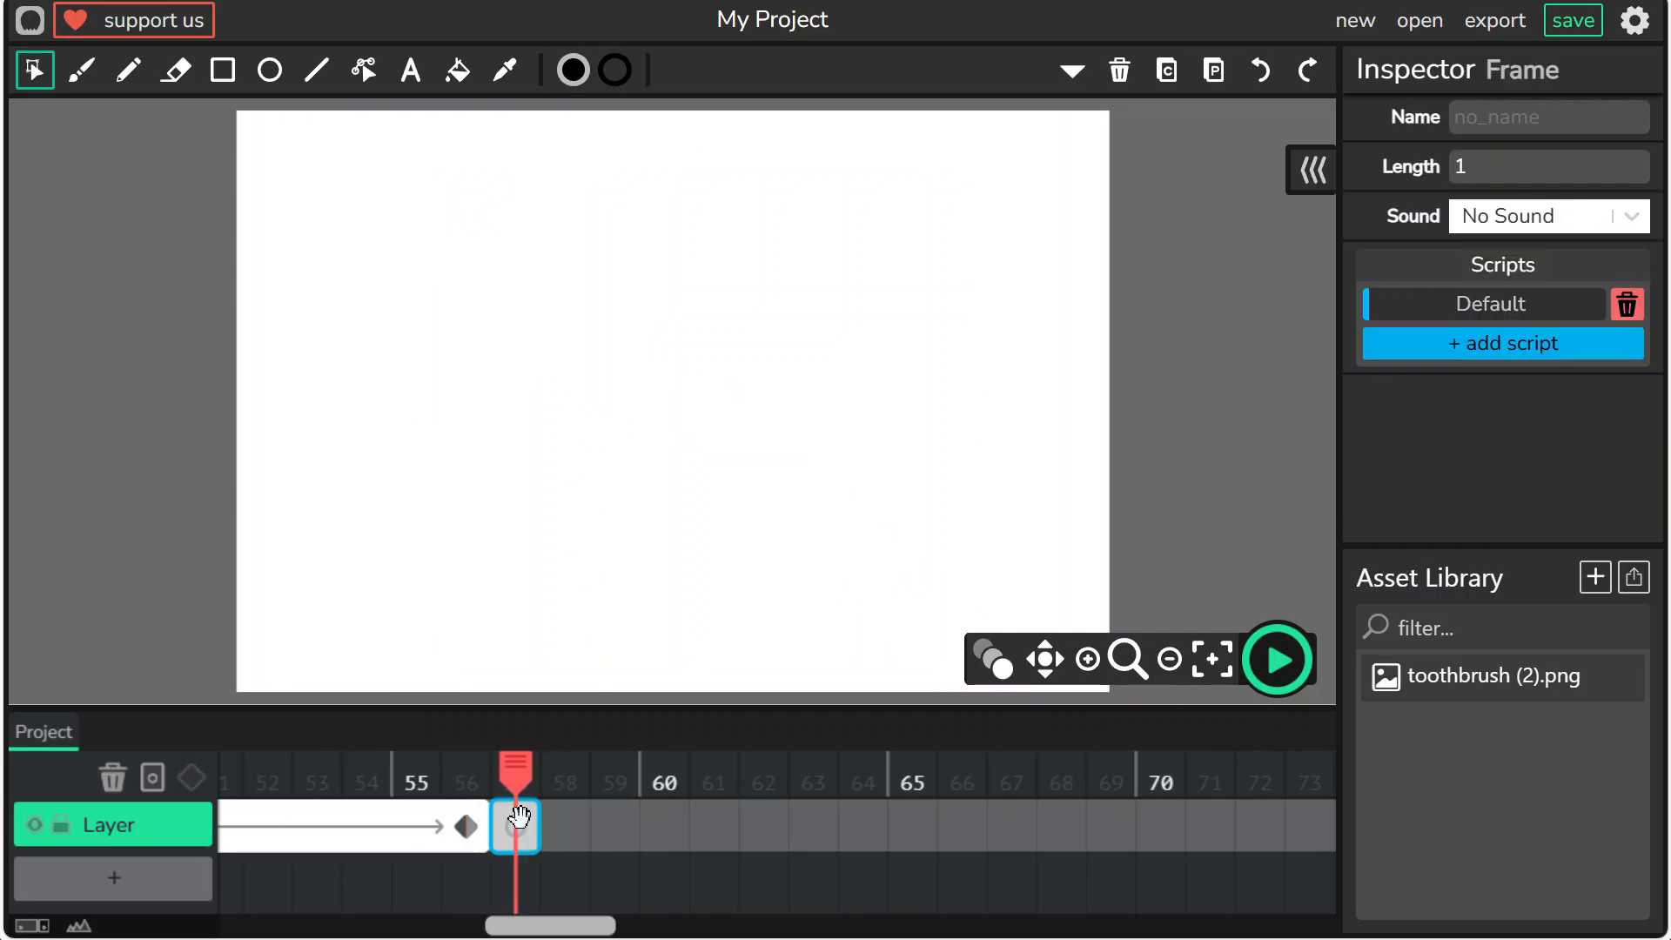
pyautogui.hotkey('ctrl', 'v')
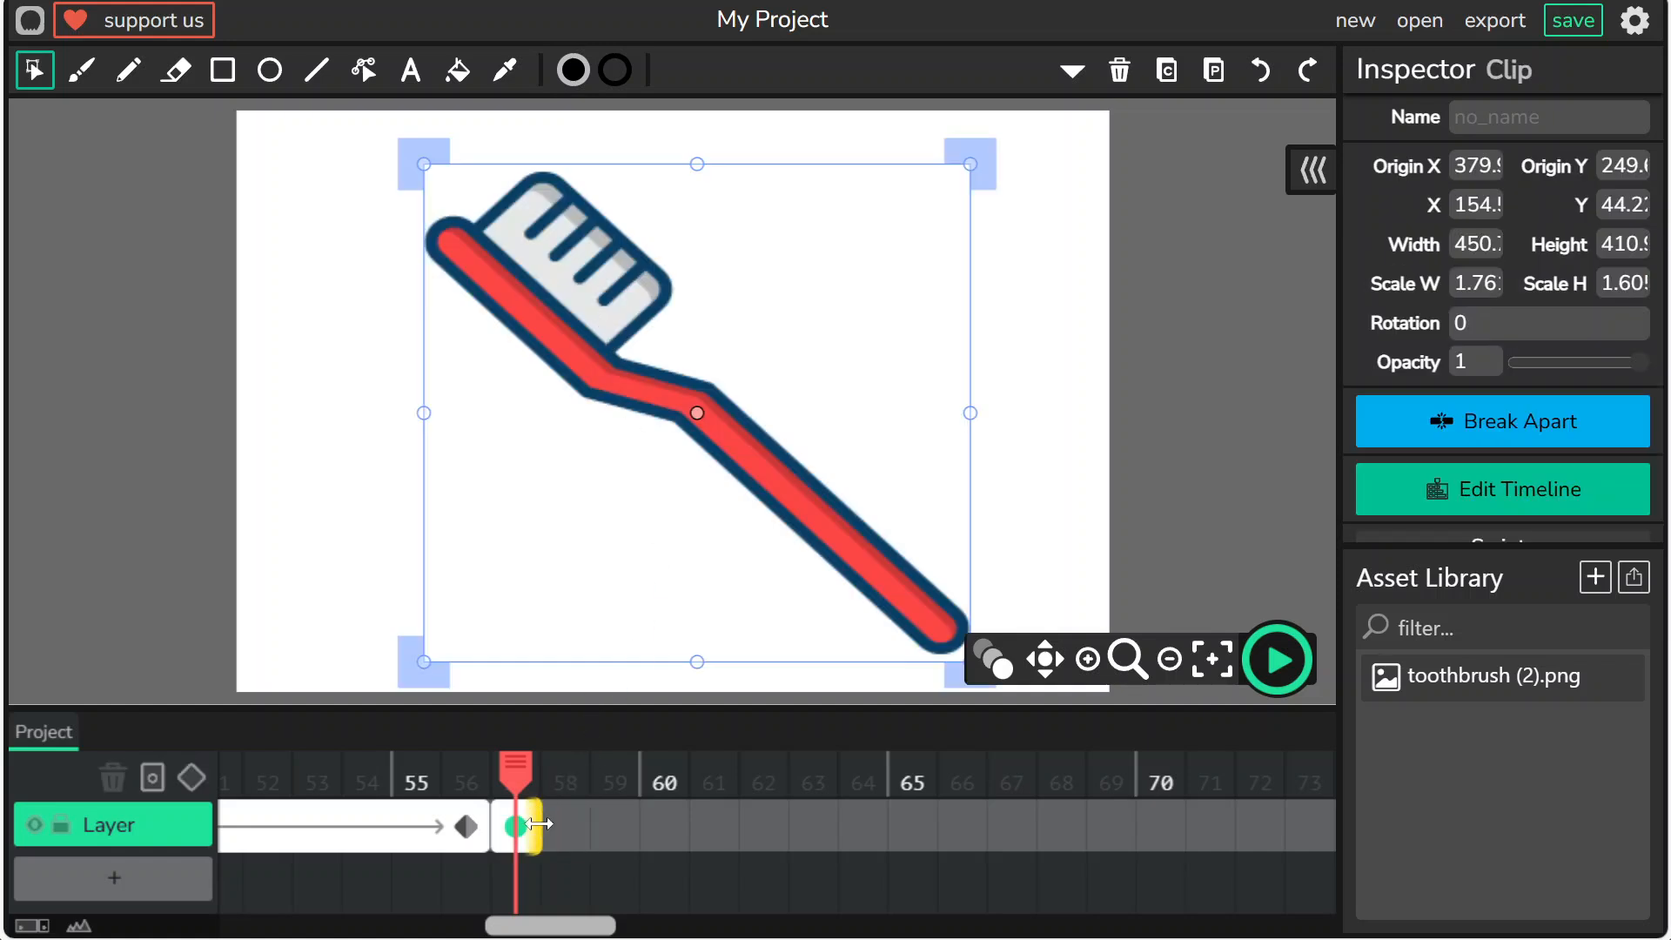
pyautogui.moveTo(546, 816); pyautogui.dragTo(986, 831)
# Play the animation preview from frame 40 to check the toothbrush tween, and stop it.
pyautogui.moveTo(557, 926); pyautogui.dragTo(487, 929)
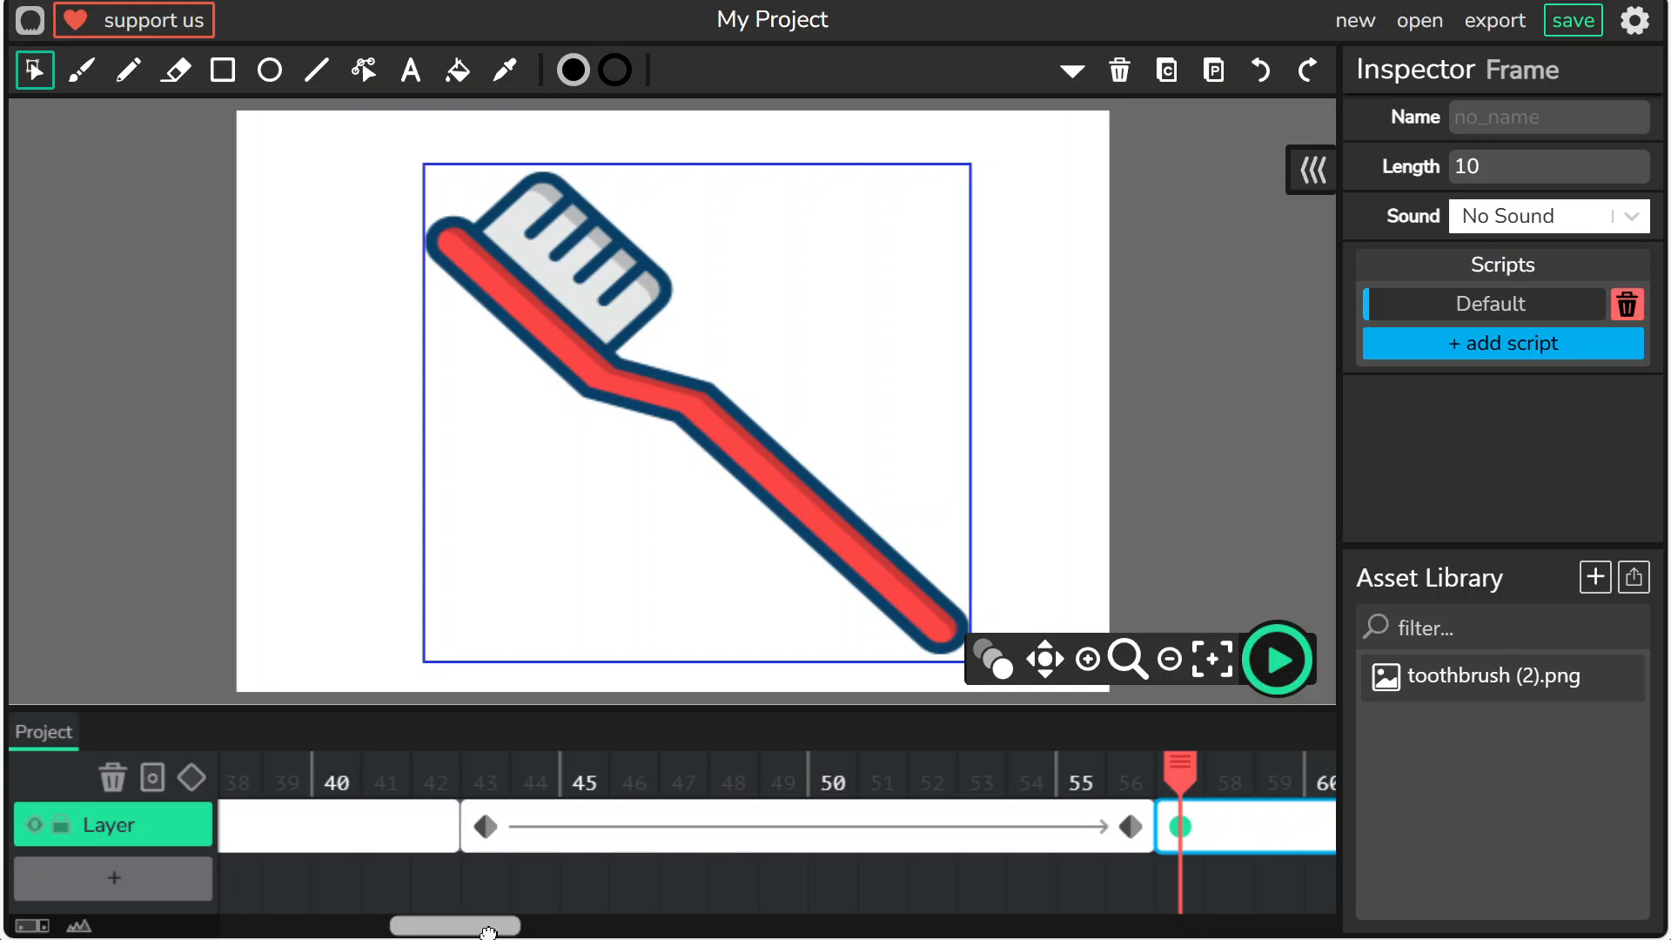
pyautogui.click(338, 783)
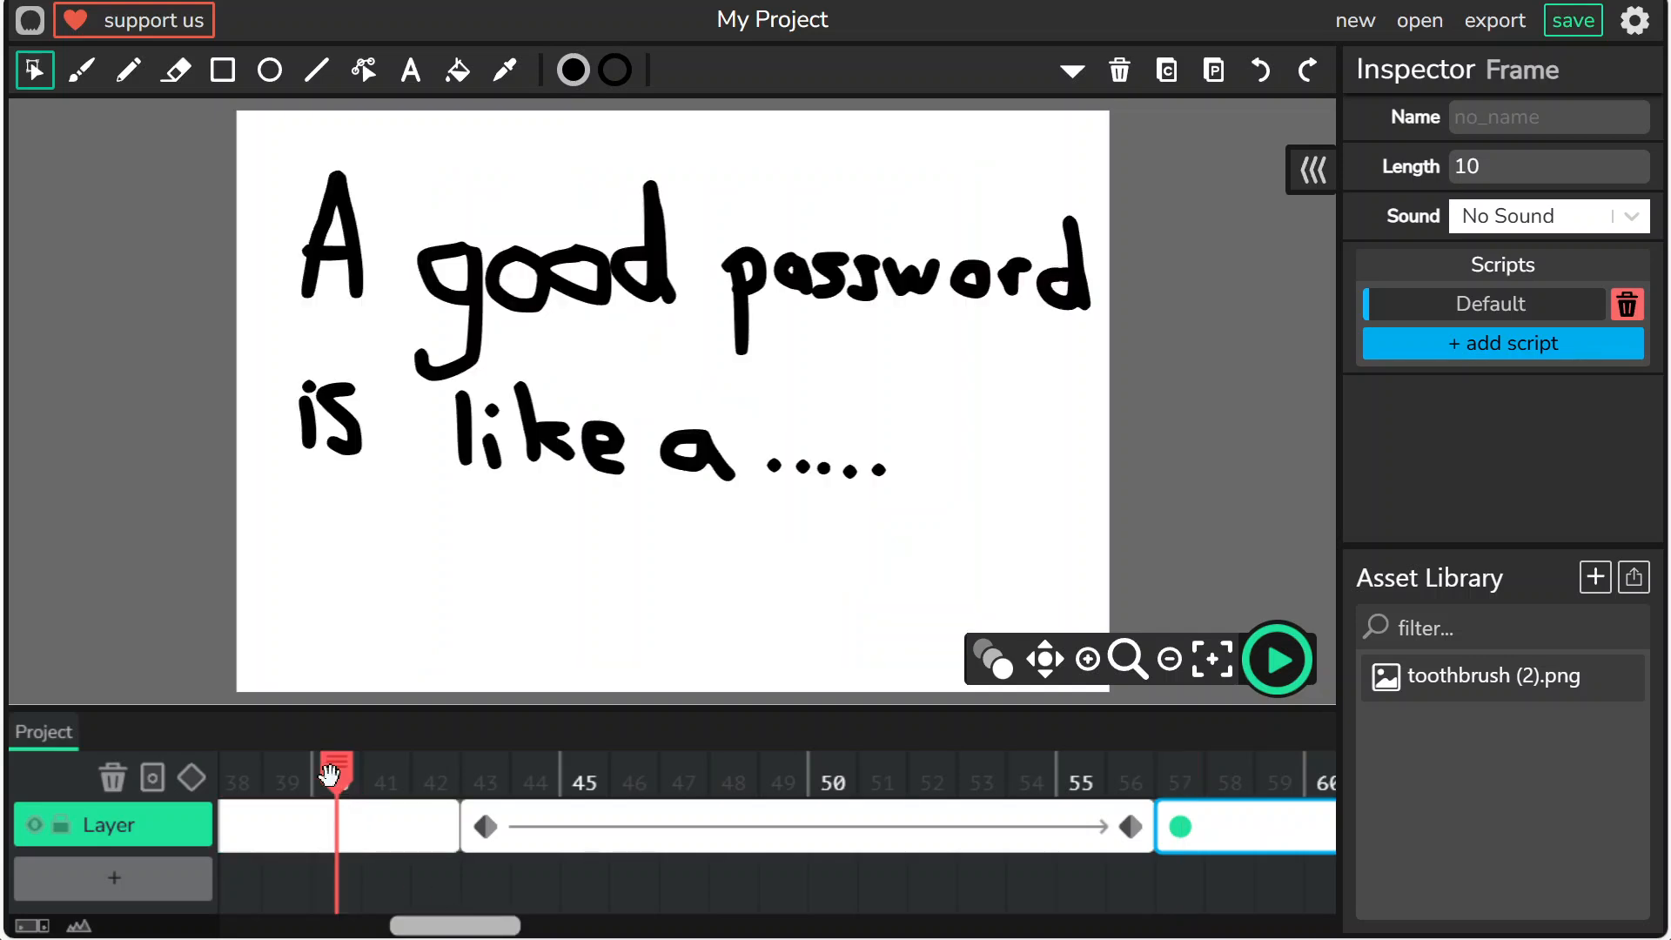
pyautogui.click(1277, 661)
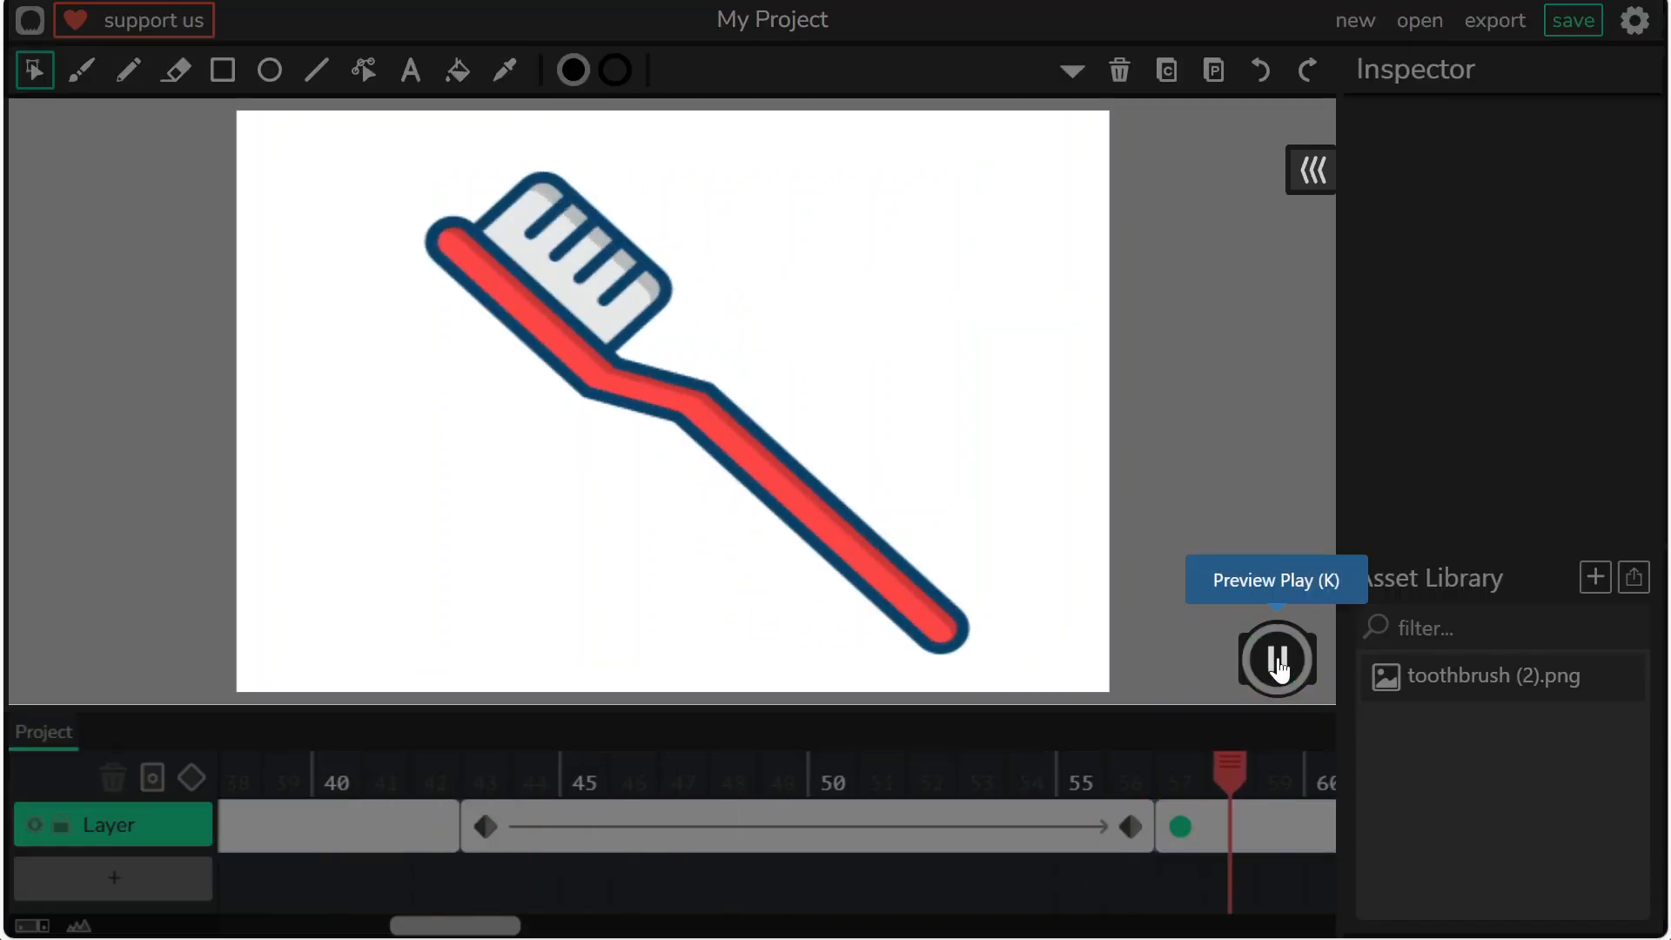
pyautogui.click(1277, 663)
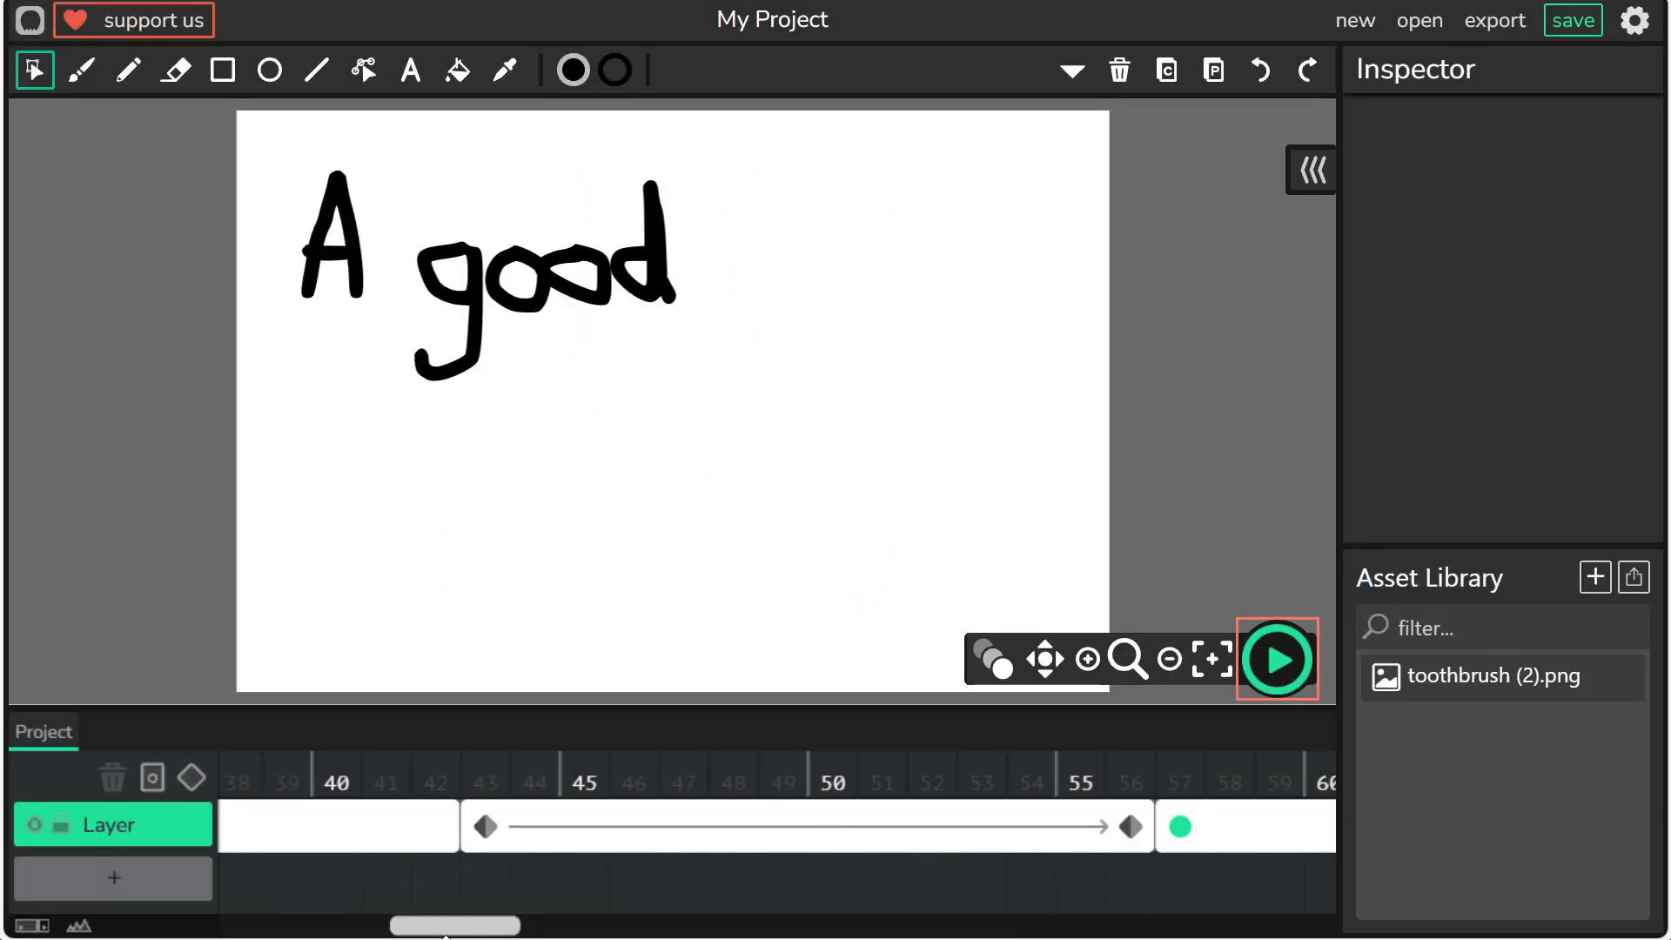
# Extend the frame starting at 57 to a length of 13.
pyautogui.moveTo(450, 925); pyautogui.dragTo(558, 925)
pyautogui.click(623, 827)
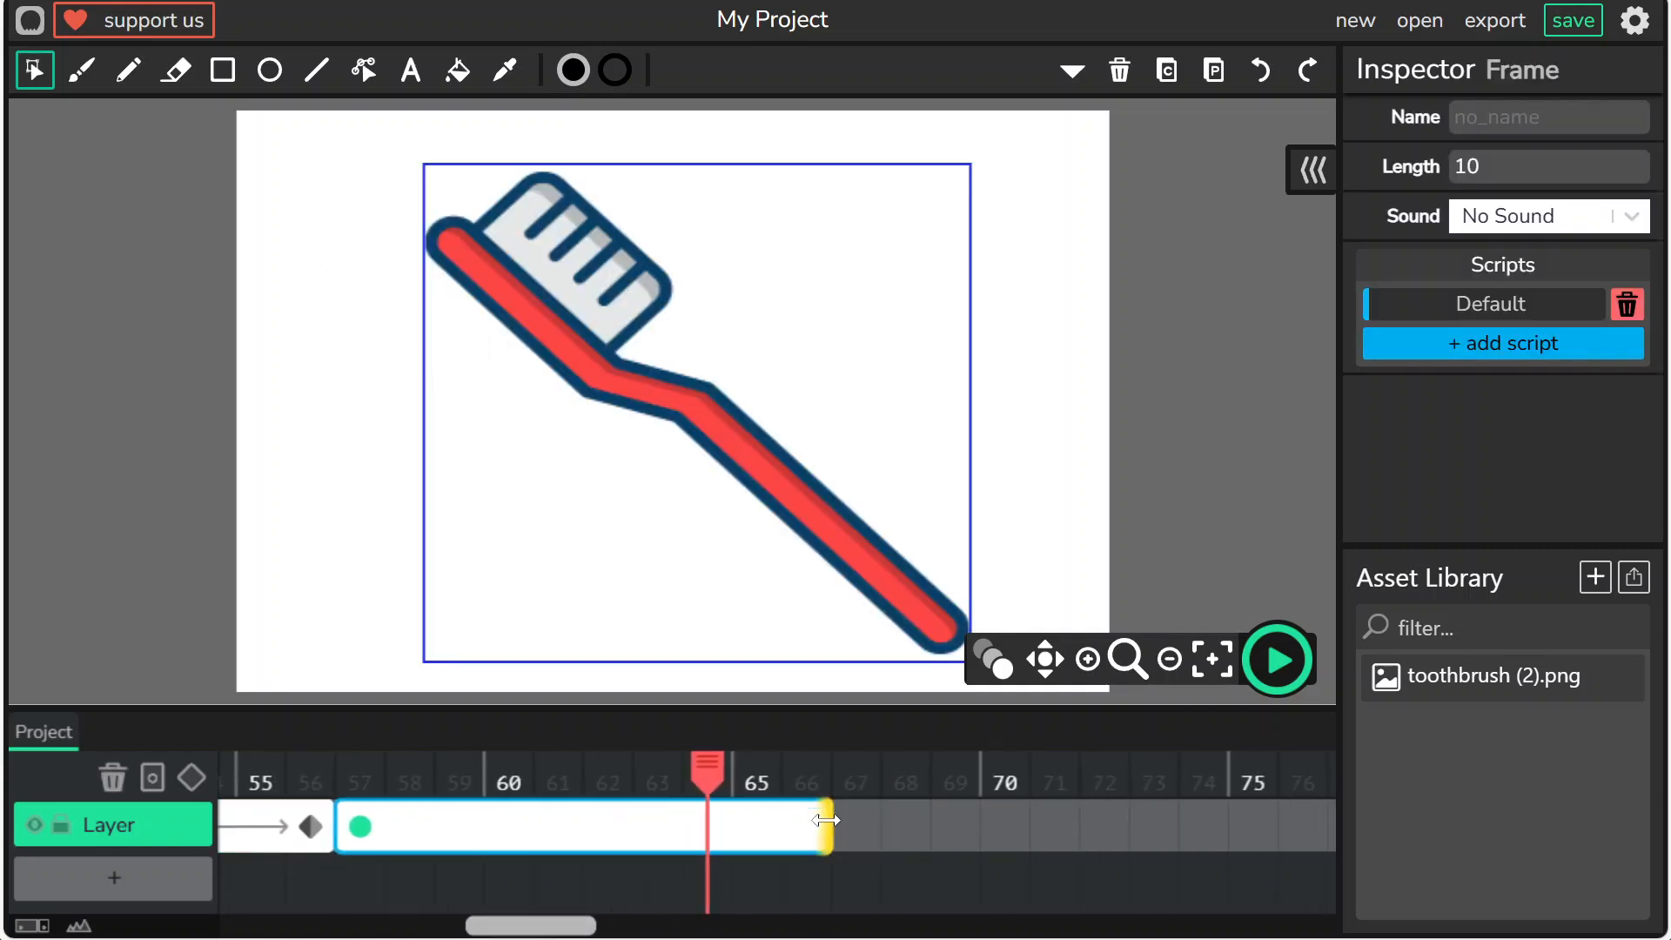
pyautogui.moveTo(826, 824); pyautogui.dragTo(979, 824)
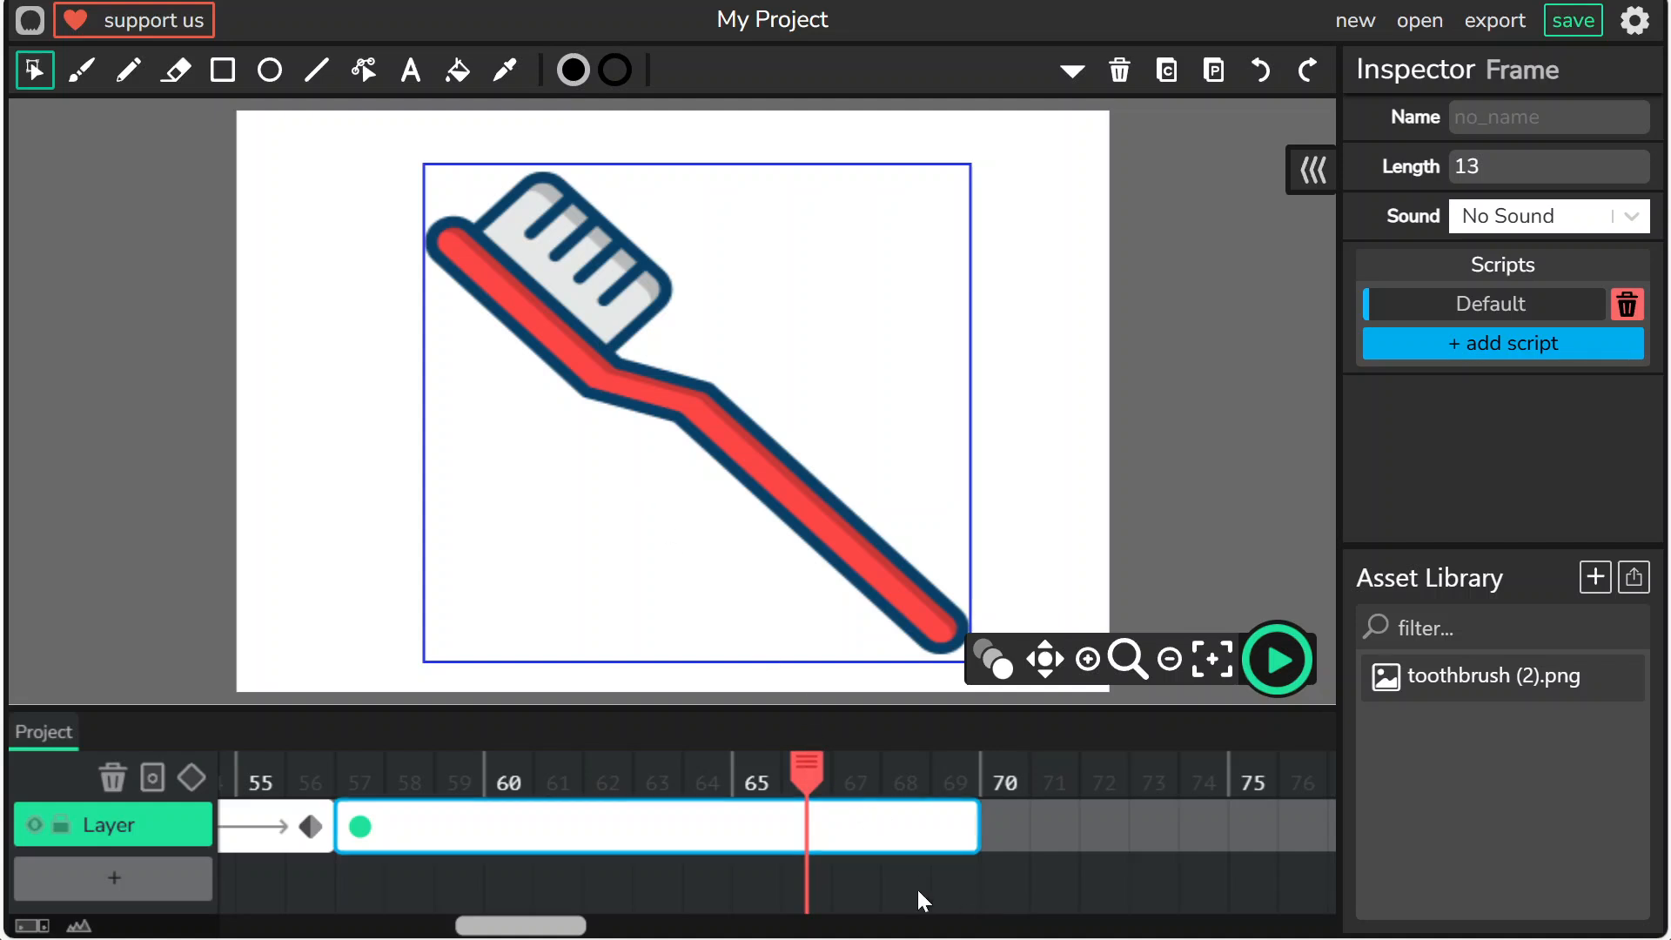
# Copy the enlarged toothbrush from the frame starting at 57 into a new frame at 70.
pyautogui.click(722, 421)
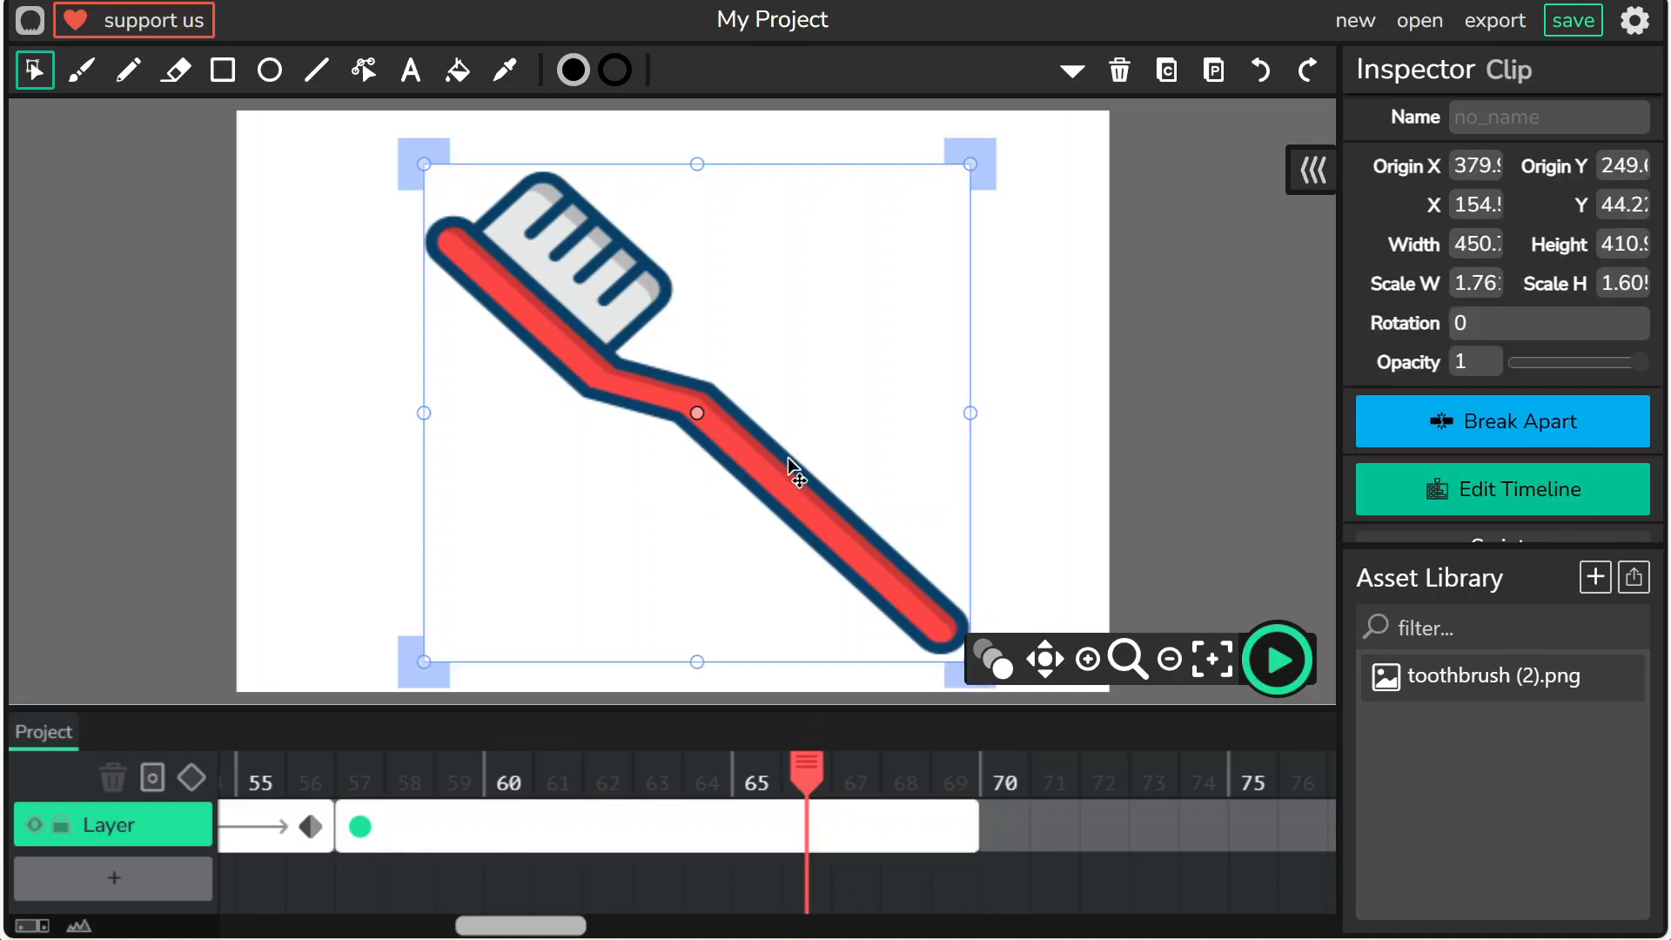
pyautogui.click(1006, 827)
pyautogui.hotkey('ctrl', 'v')
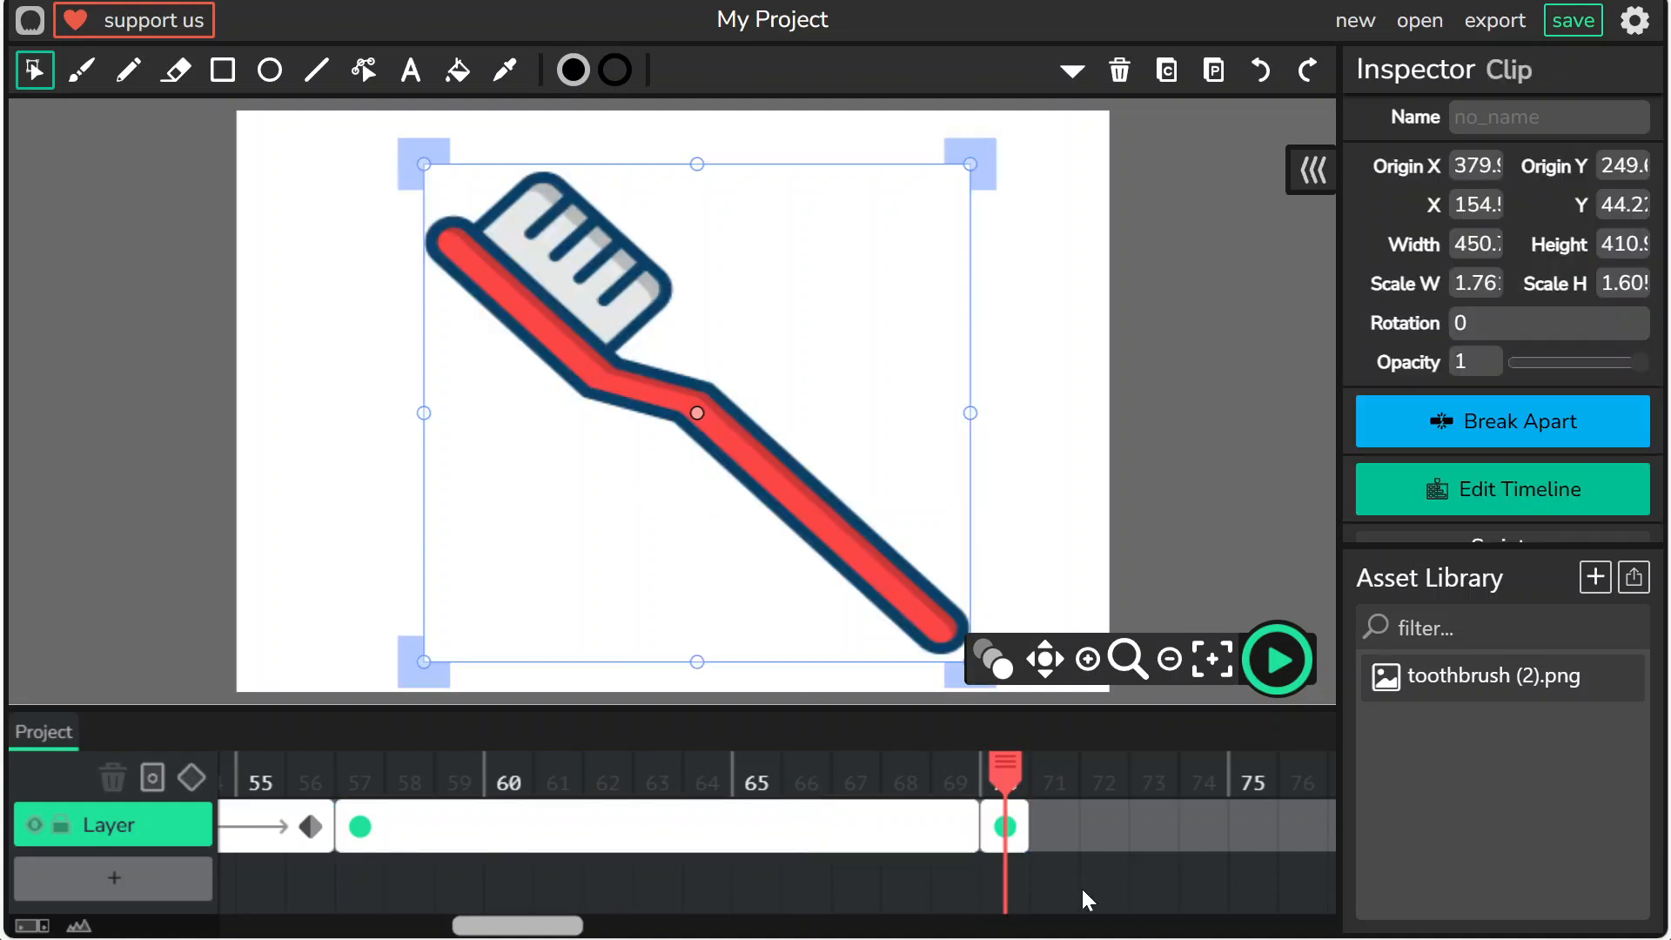
# Paint "toothbrush!" in black over the toothbrush at frame 70 with the Brush at size 10.
pyautogui.click(307, 513)
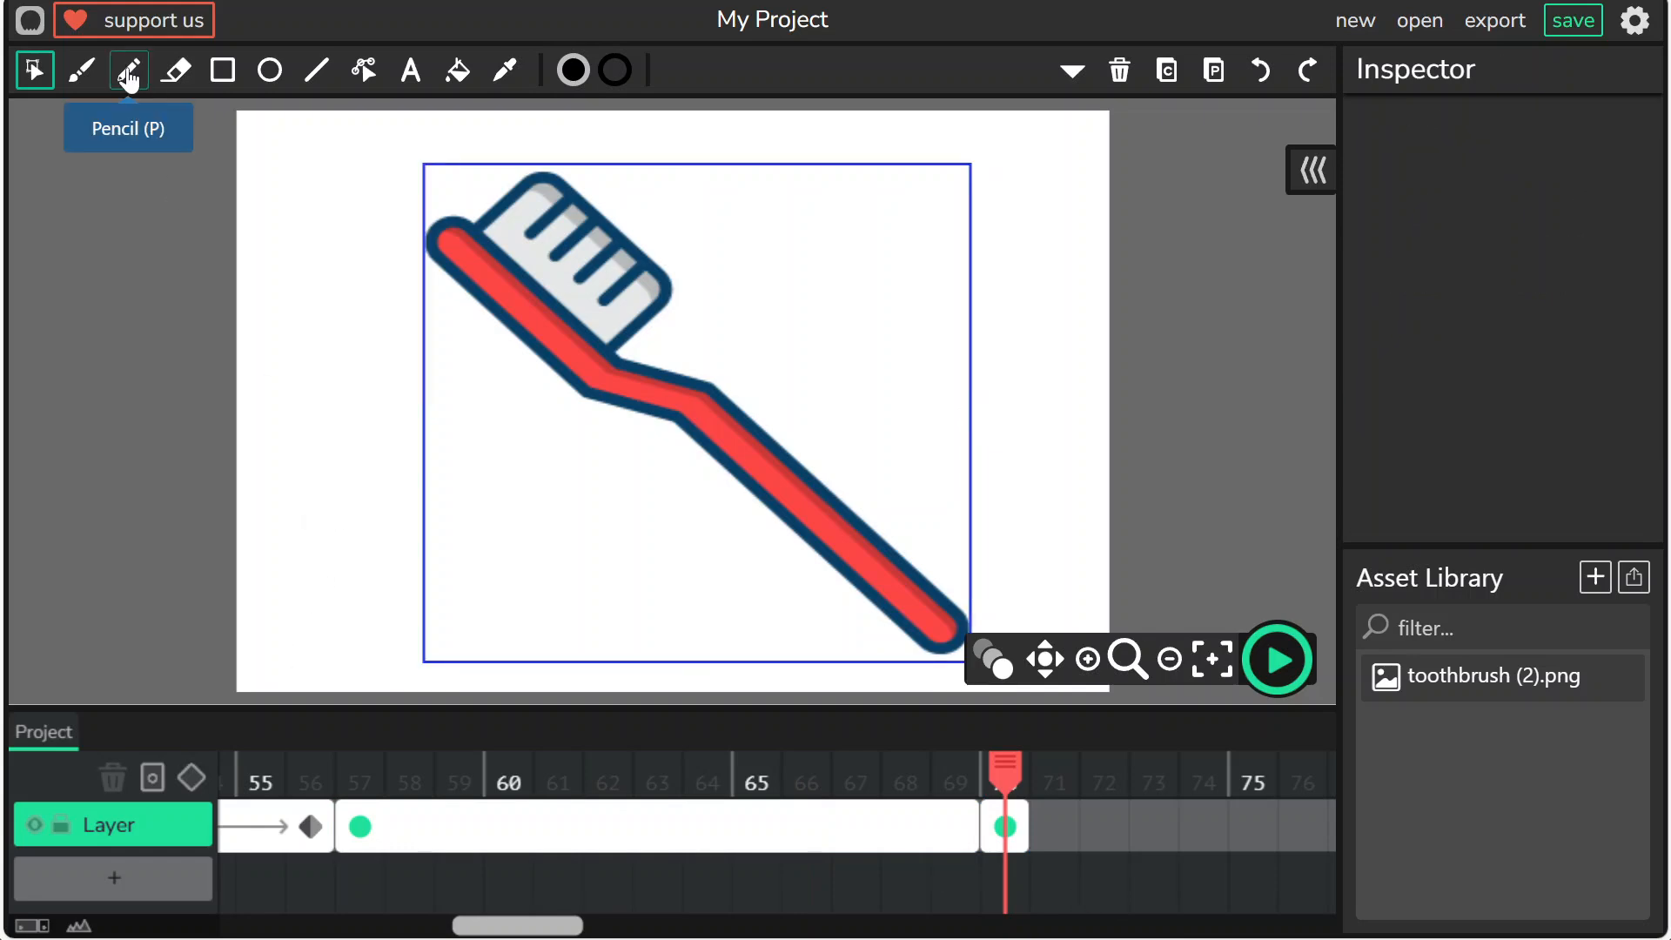
pyautogui.click(74, 77)
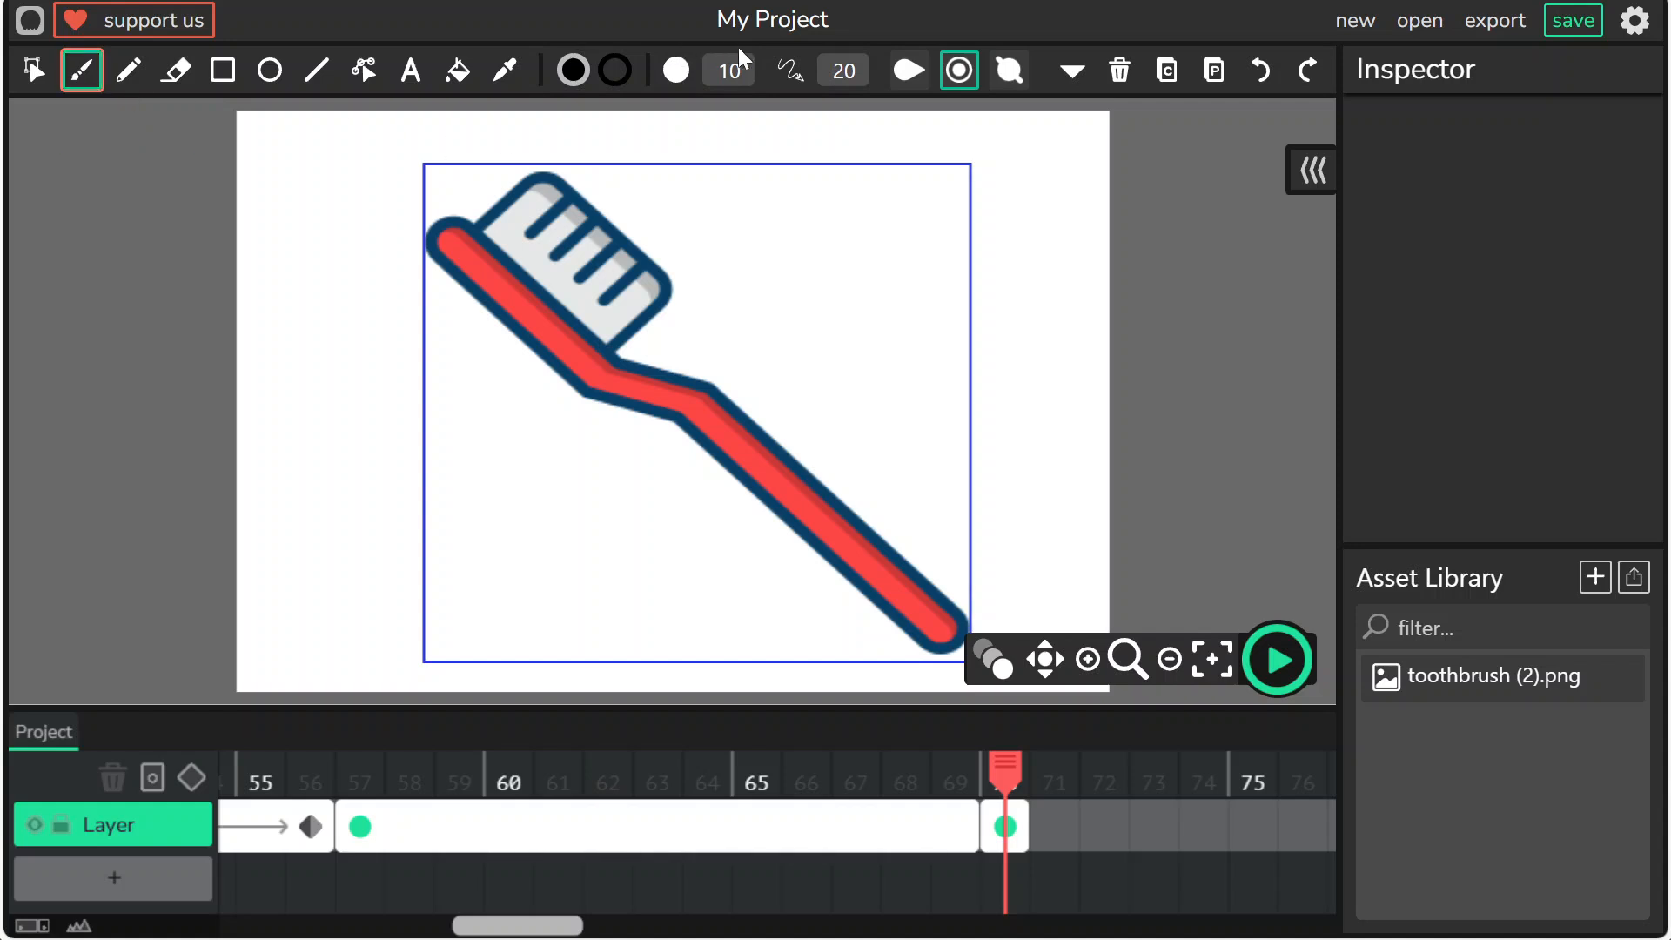
pyautogui.click(713, 69)
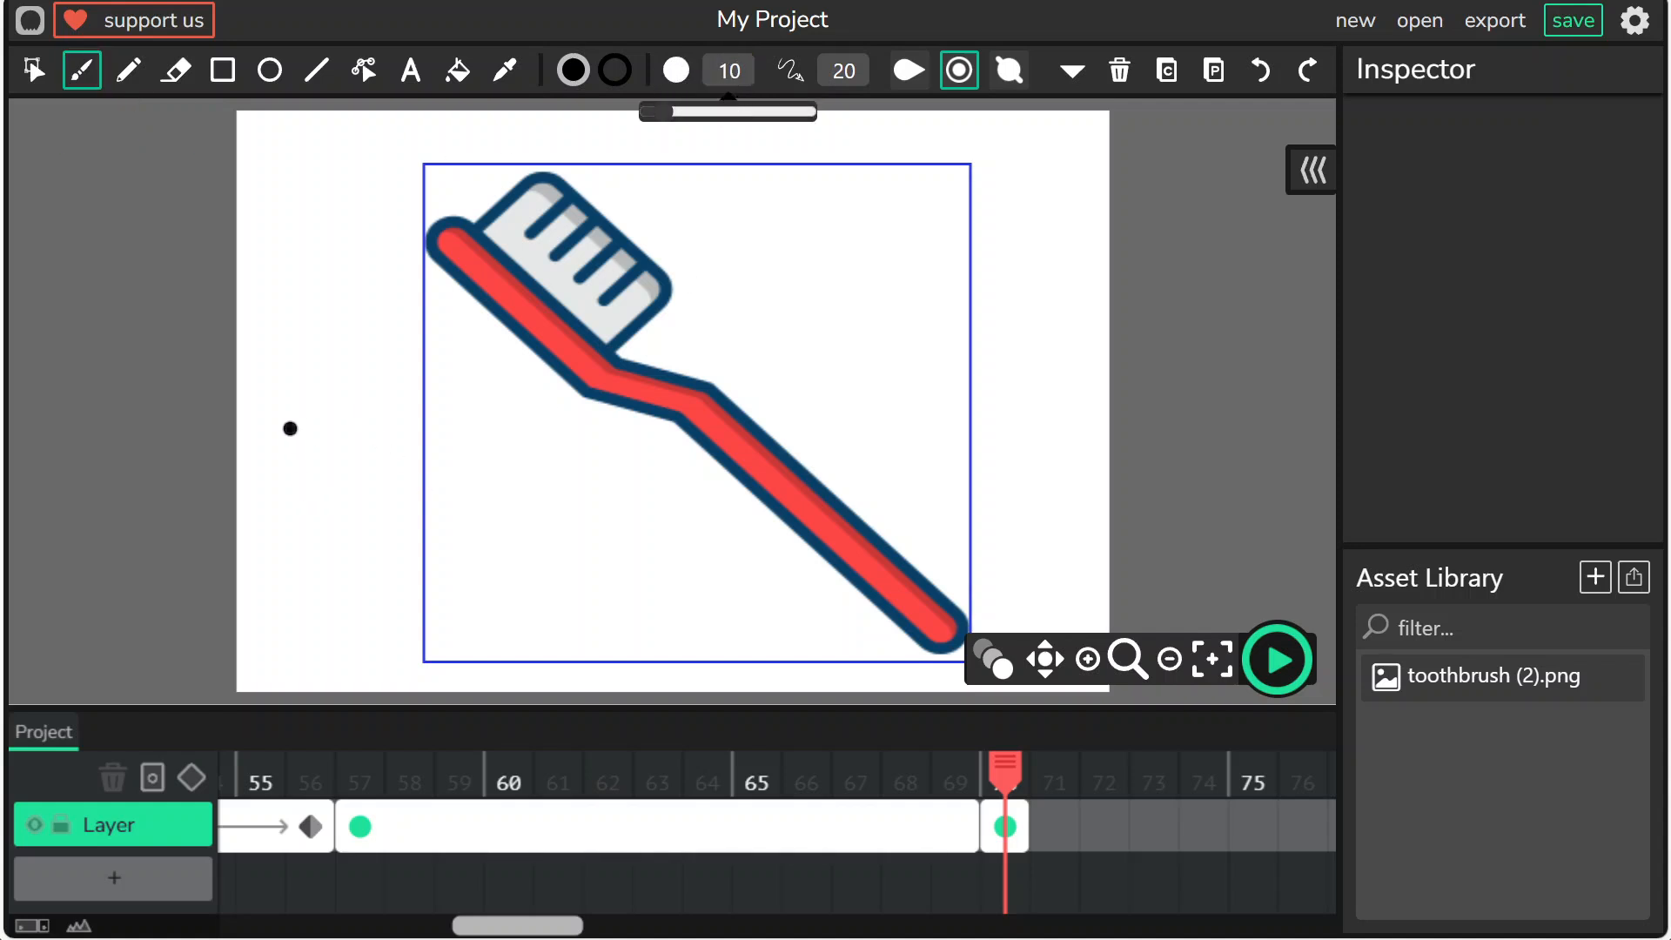
pyautogui.moveTo(273, 421)
pyautogui.mouseDown()
pyautogui.moveTo(288, 536)
pyautogui.moveTo(329, 542)
pyautogui.mouseUp()
pyautogui.moveTo(263, 497)
pyautogui.mouseDown()
pyautogui.moveTo(323, 491)
pyautogui.moveTo(353, 533)
pyautogui.moveTo(359, 507)
pyautogui.moveTo(419, 483)
pyautogui.mouseUp()
pyautogui.moveTo(438, 415); pyautogui.dragTo(475, 533)
pyautogui.moveTo(439, 489); pyautogui.dragTo(483, 484)
pyautogui.moveTo(478, 424)
pyautogui.mouseDown()
pyautogui.moveTo(490, 522)
pyautogui.moveTo(532, 527)
pyautogui.moveTo(554, 493)
pyautogui.moveTo(579, 525)
pyautogui.moveTo(611, 525)
pyautogui.moveTo(648, 494)
pyautogui.moveTo(649, 526)
pyautogui.mouseUp()
pyautogui.moveTo(681, 491)
pyautogui.mouseDown()
pyautogui.moveTo(665, 501)
pyautogui.moveTo(697, 539)
pyautogui.moveTo(722, 540)
pyautogui.mouseUp()
pyautogui.moveTo(748, 442); pyautogui.dragTo(764, 515)
pyautogui.click(762, 546)
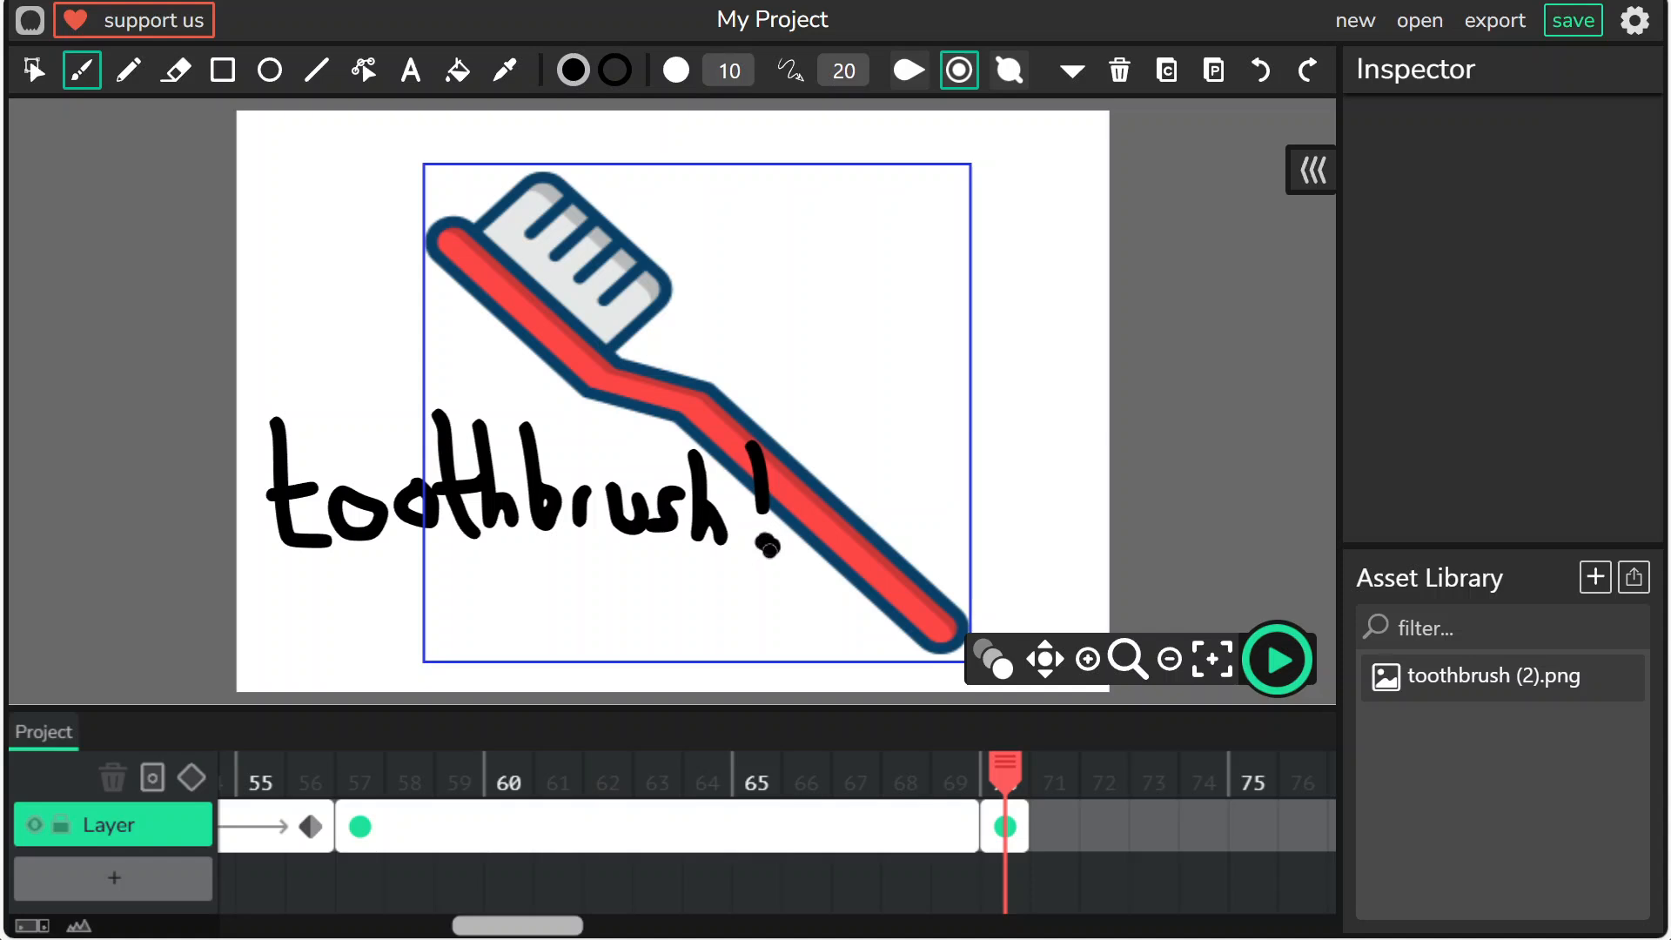
# Extend the frame starting at 70 to a length of 9.
pyautogui.moveTo(555, 924); pyautogui.dragTo(615, 932)
pyautogui.click(421, 827)
pyautogui.moveTo(421, 814); pyautogui.dragTo(811, 822)
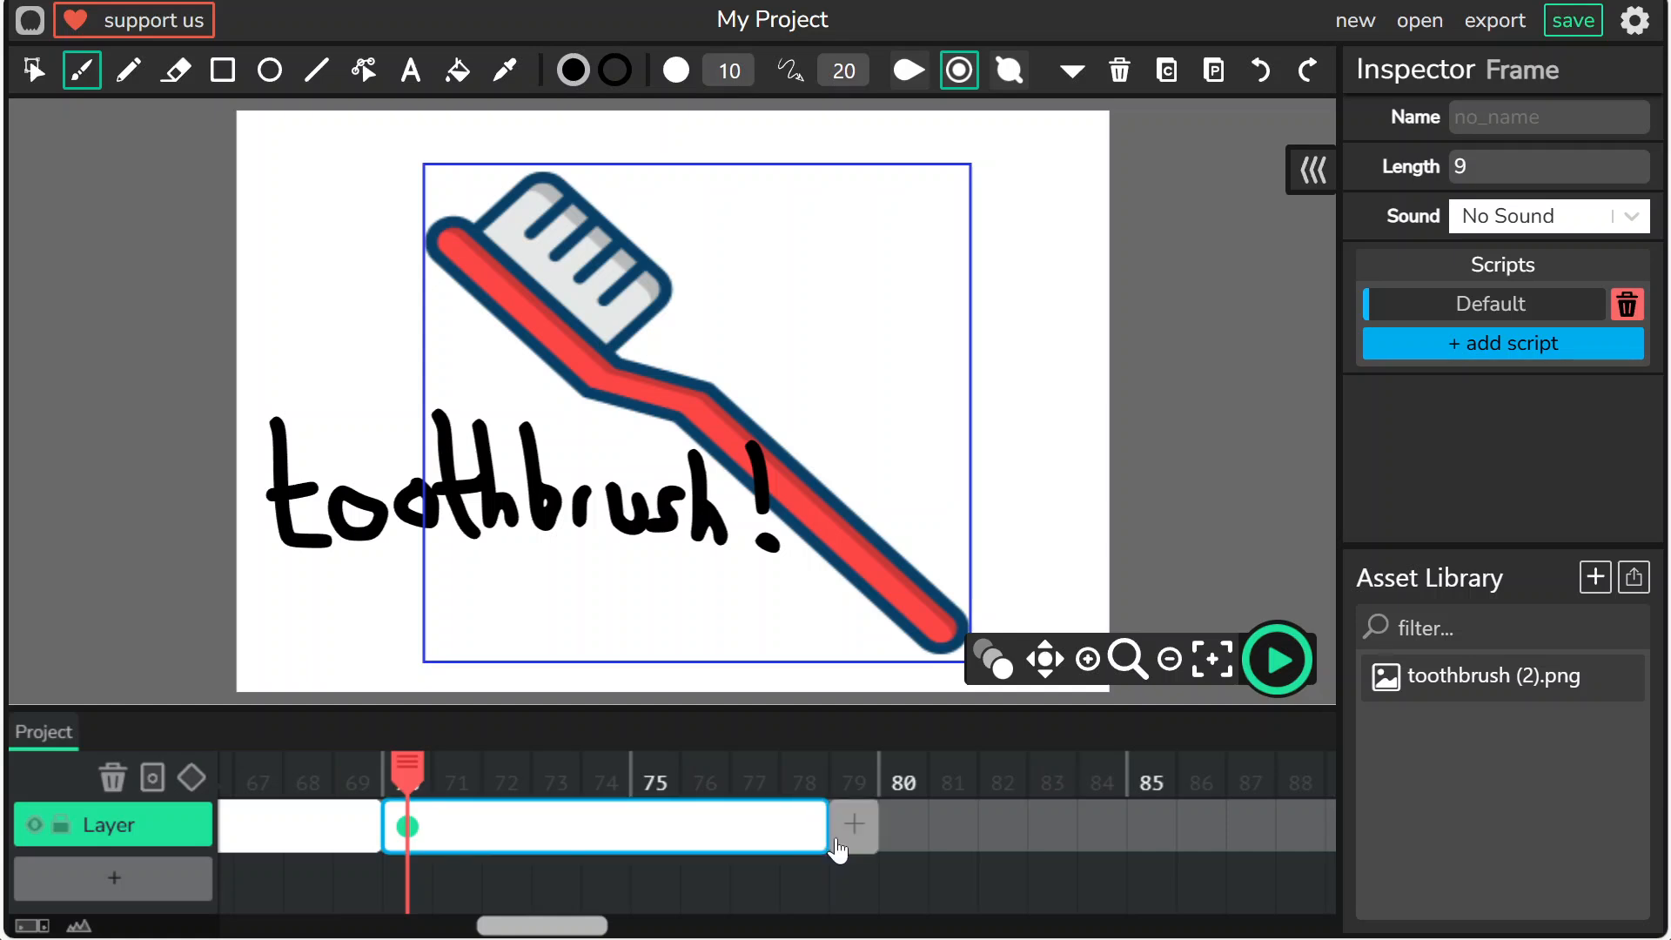
# Add blank frames at 81, 84 and 86 after the frame starting at 70.
pyautogui.click(955, 835)
pyautogui.click(1103, 831)
pyautogui.click(1200, 826)
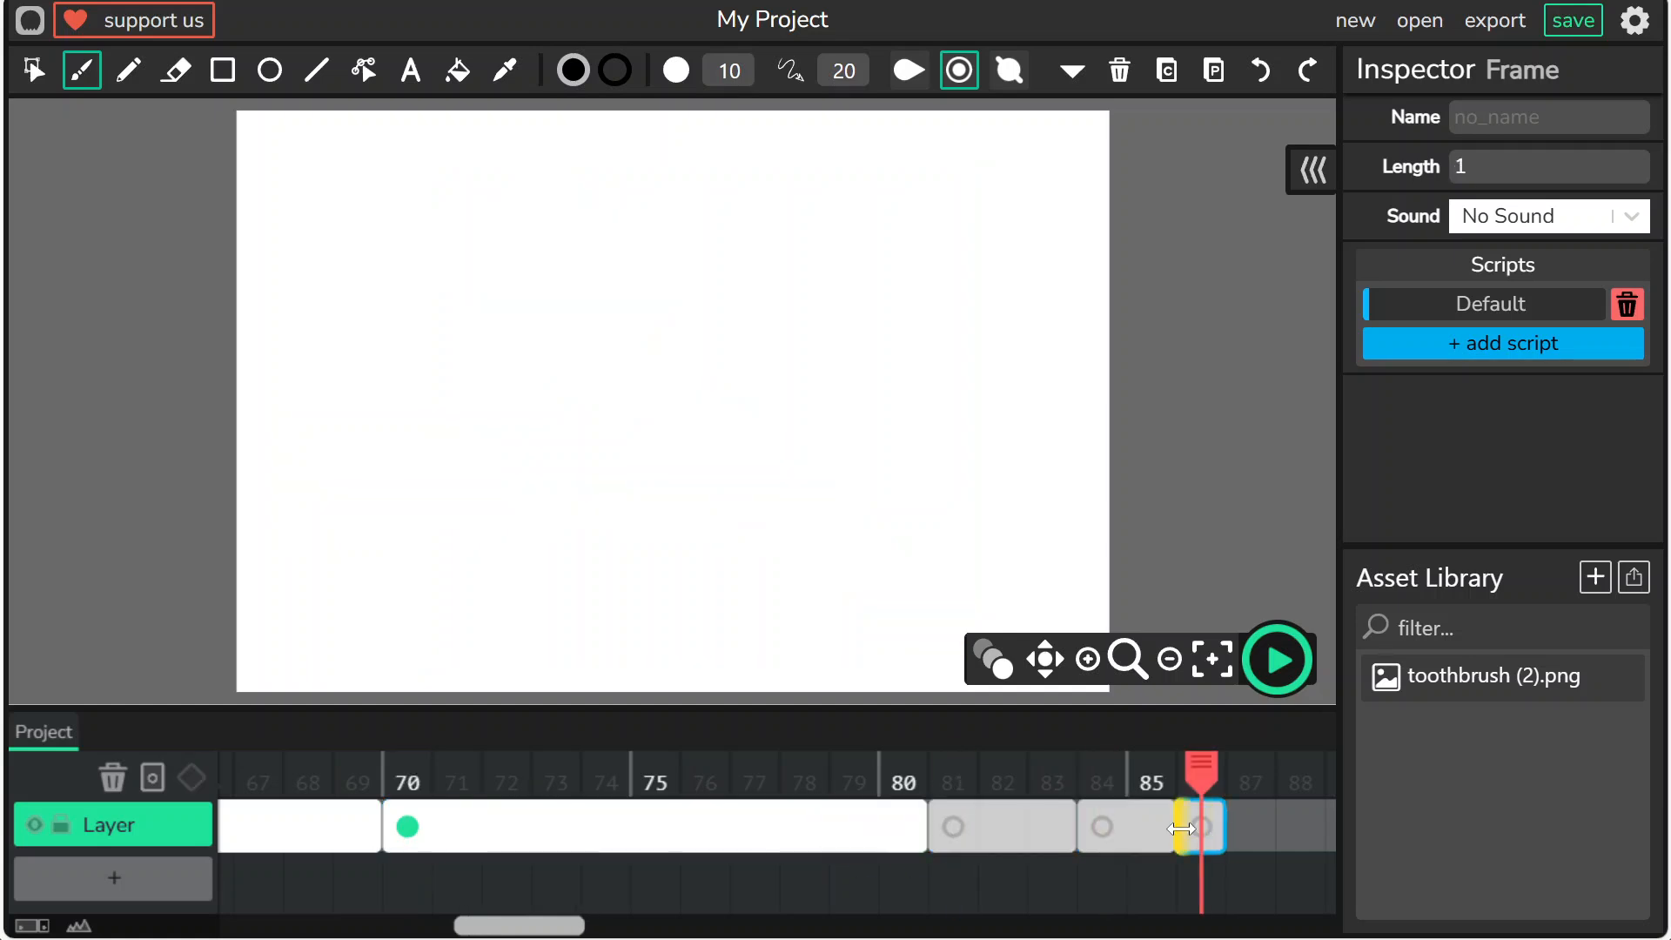
# Delete the three blank frames at 81, 84 and 86.
pyautogui.click(1037, 823)
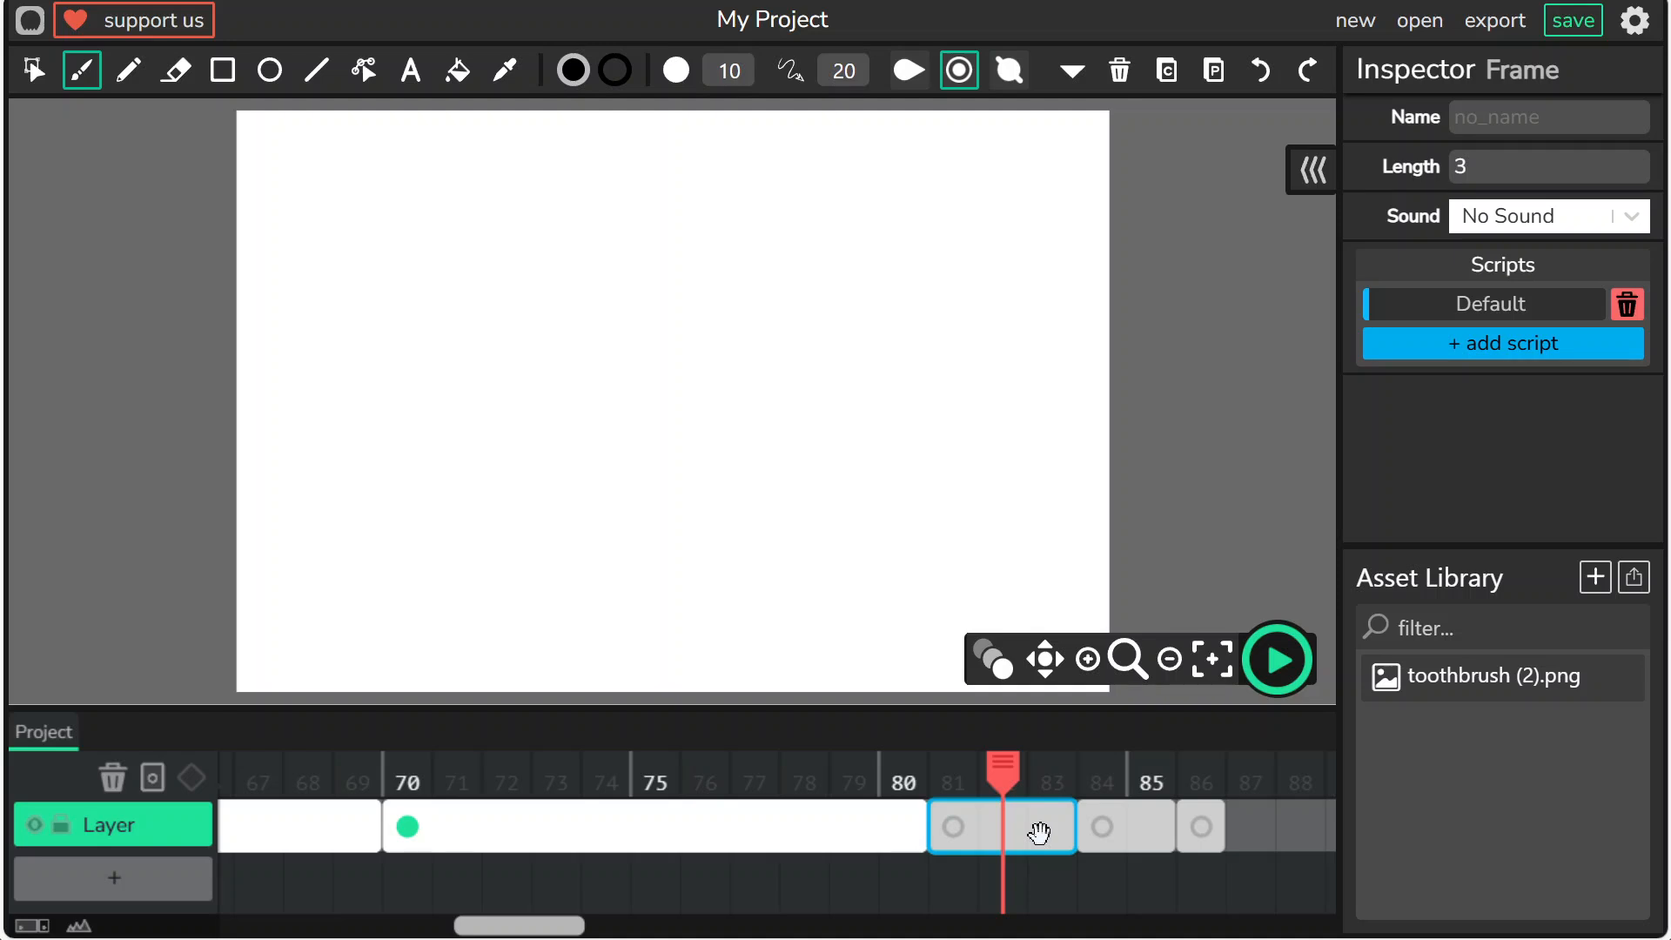
pyautogui.click(1122, 71)
pyautogui.click(1112, 835)
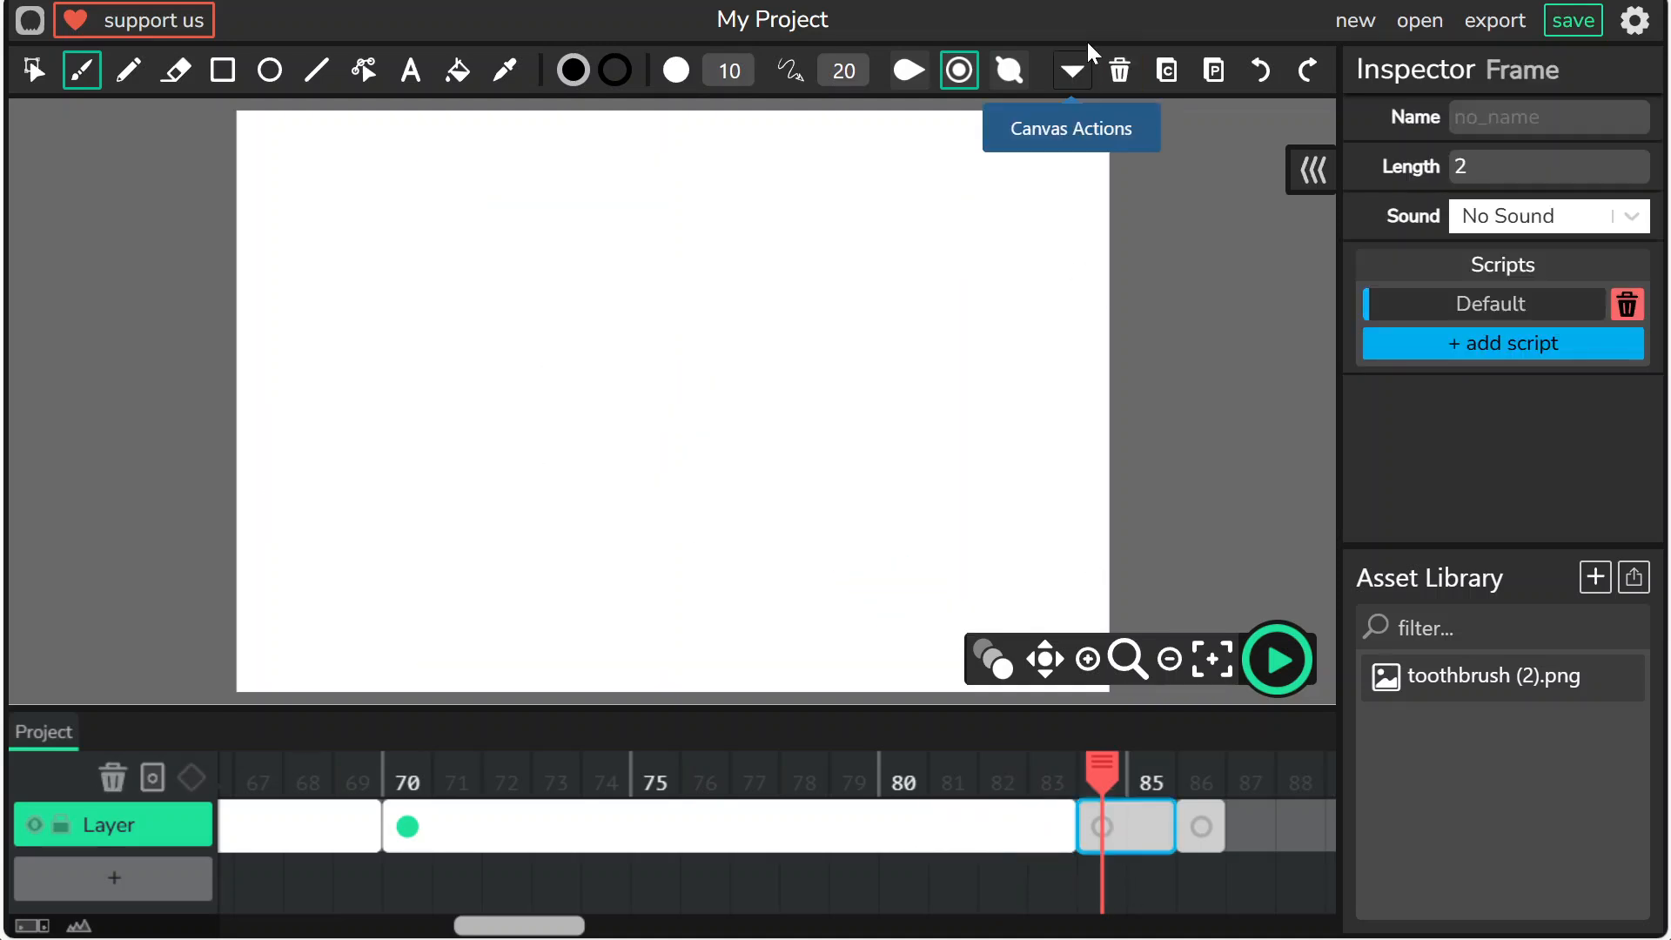
pyautogui.click(1121, 72)
pyautogui.click(1200, 827)
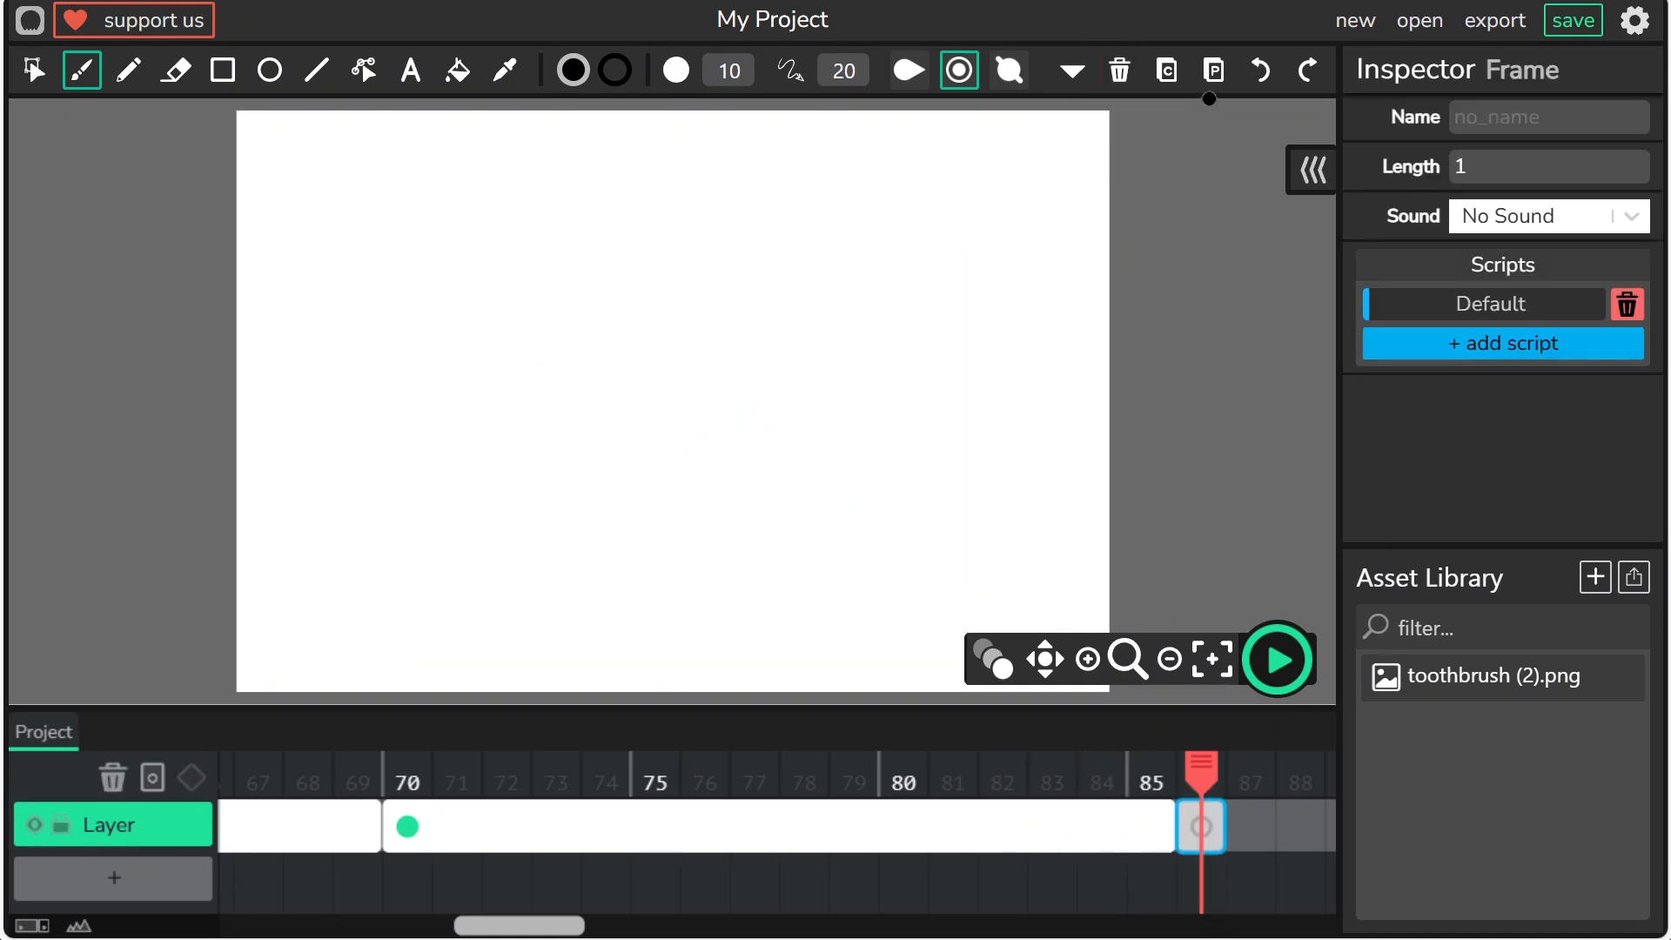
pyautogui.click(1126, 74)
# Shorten the frame starting at 70 to a length of 9.
pyautogui.click(1146, 828)
pyautogui.moveTo(1166, 831); pyautogui.dragTo(806, 844)
pyautogui.click(611, 843)
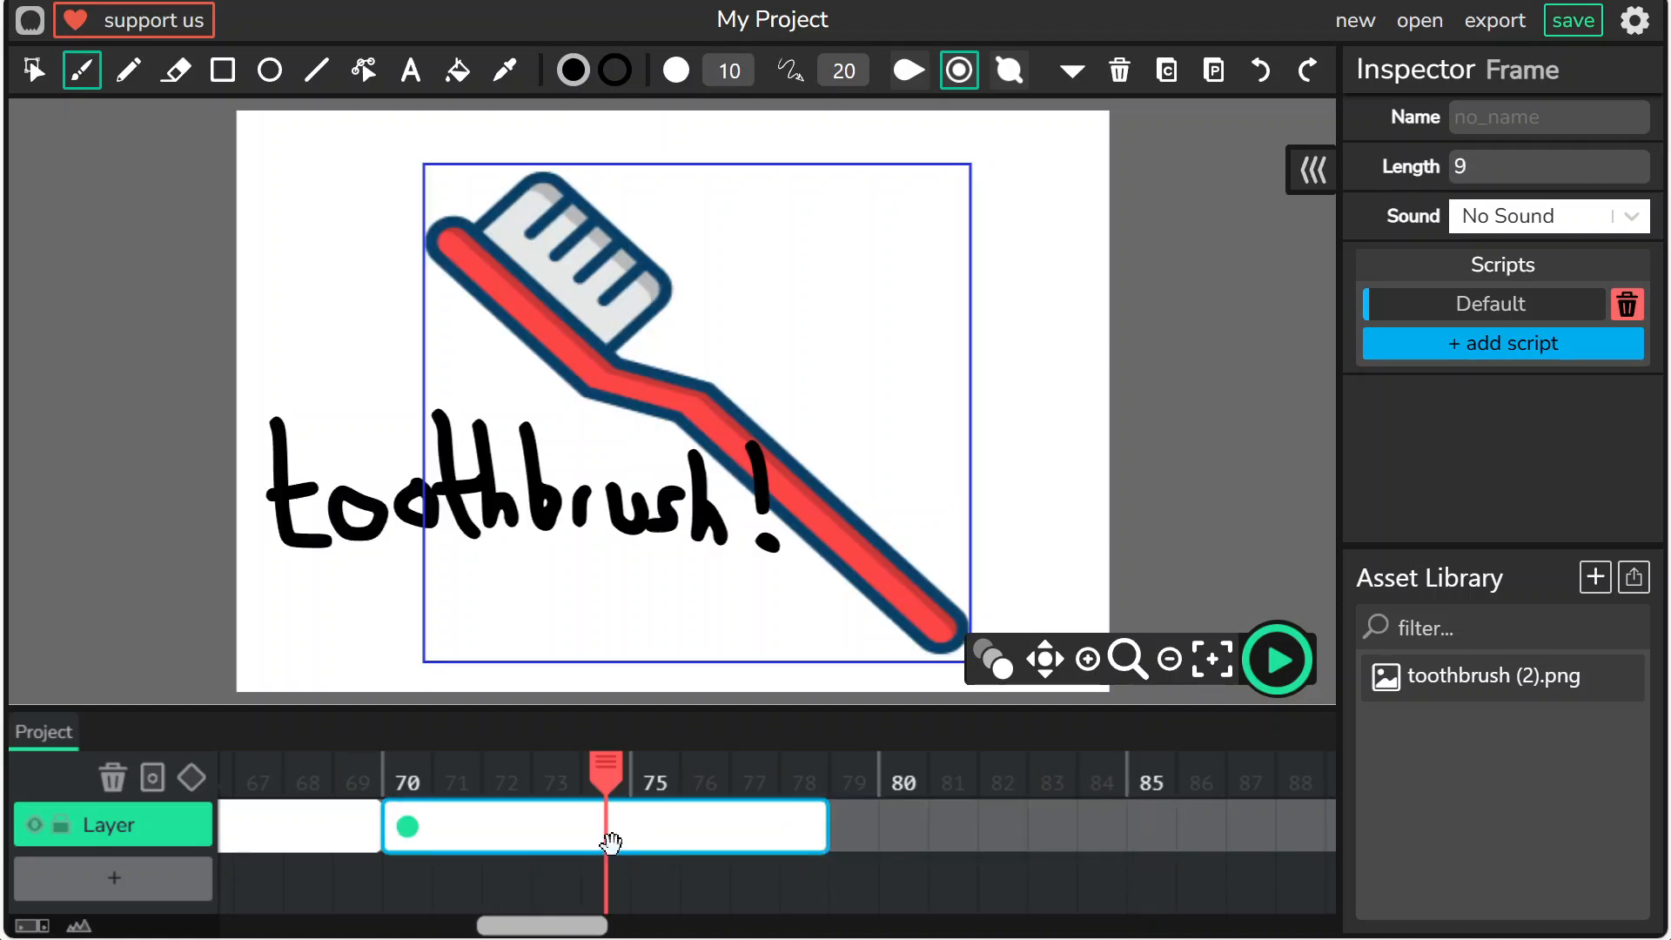
# Delete the toothbrush image and the "toothbrush!" lettering from the frame starting at 70.
pyautogui.click(422, 787)
pyautogui.moveTo(577, 928)
pyautogui.mouseDown()
pyautogui.moveTo(426, 927)
pyautogui.moveTo(570, 919)
pyautogui.mouseUp()
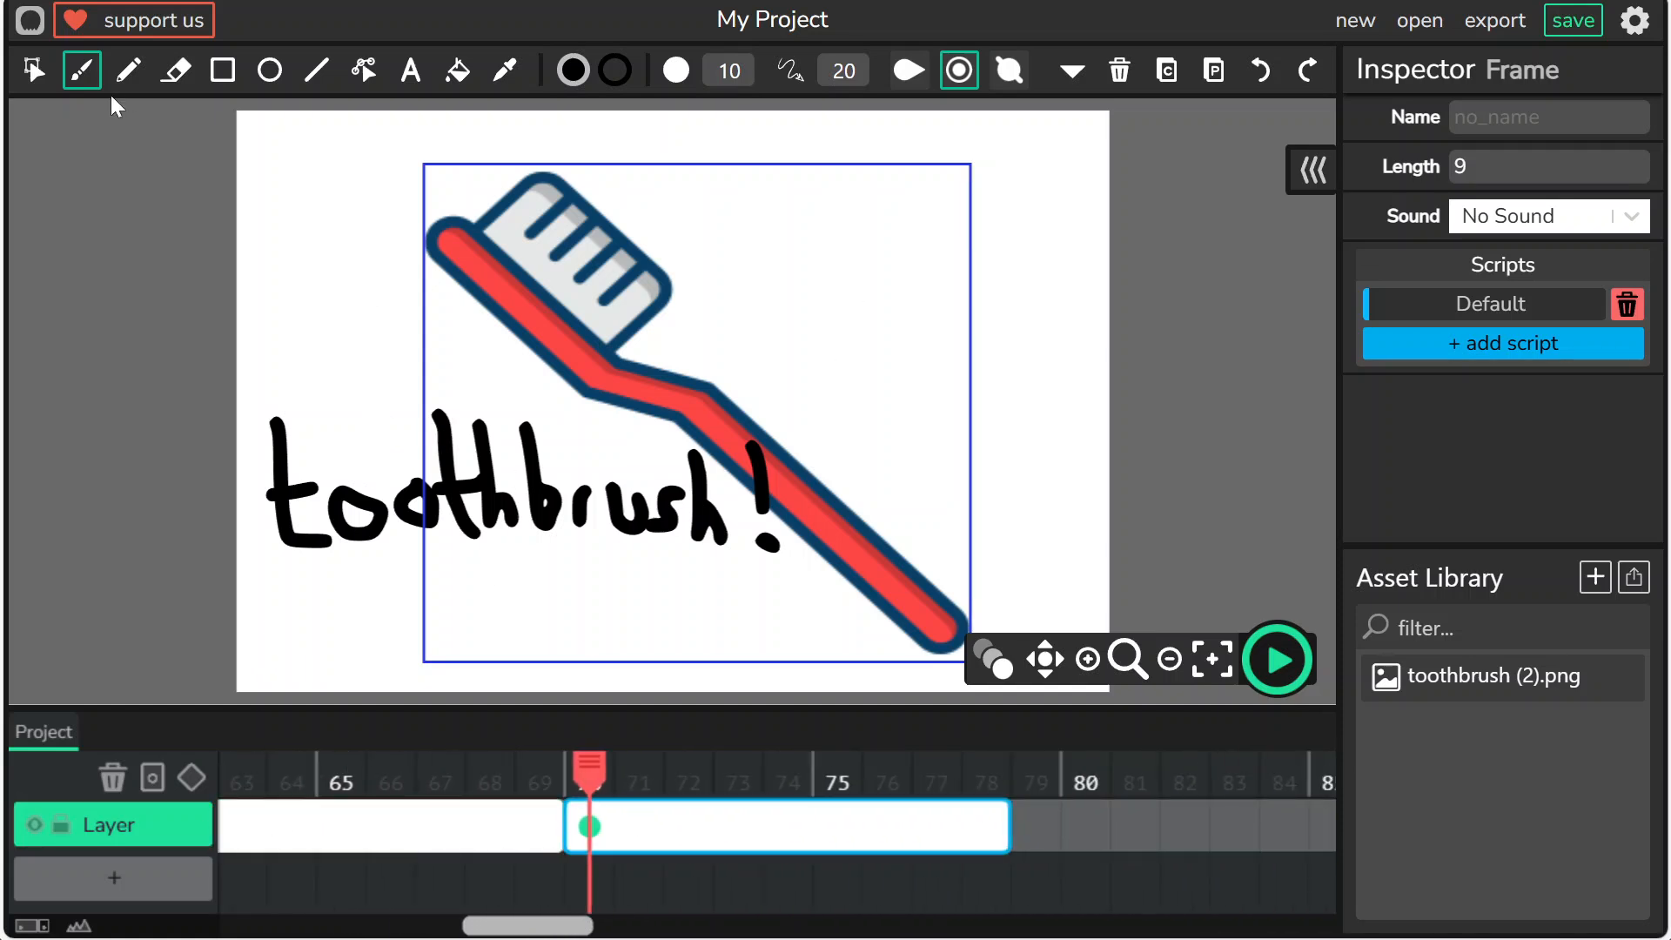
pyautogui.click(38, 73)
pyautogui.click(593, 323)
pyautogui.press('Delete')
pyautogui.click(571, 456)
pyautogui.moveTo(830, 405)
pyautogui.mouseDown()
pyautogui.moveTo(843, 515)
pyautogui.moveTo(316, 587)
pyautogui.moveTo(274, 641)
pyautogui.mouseUp()
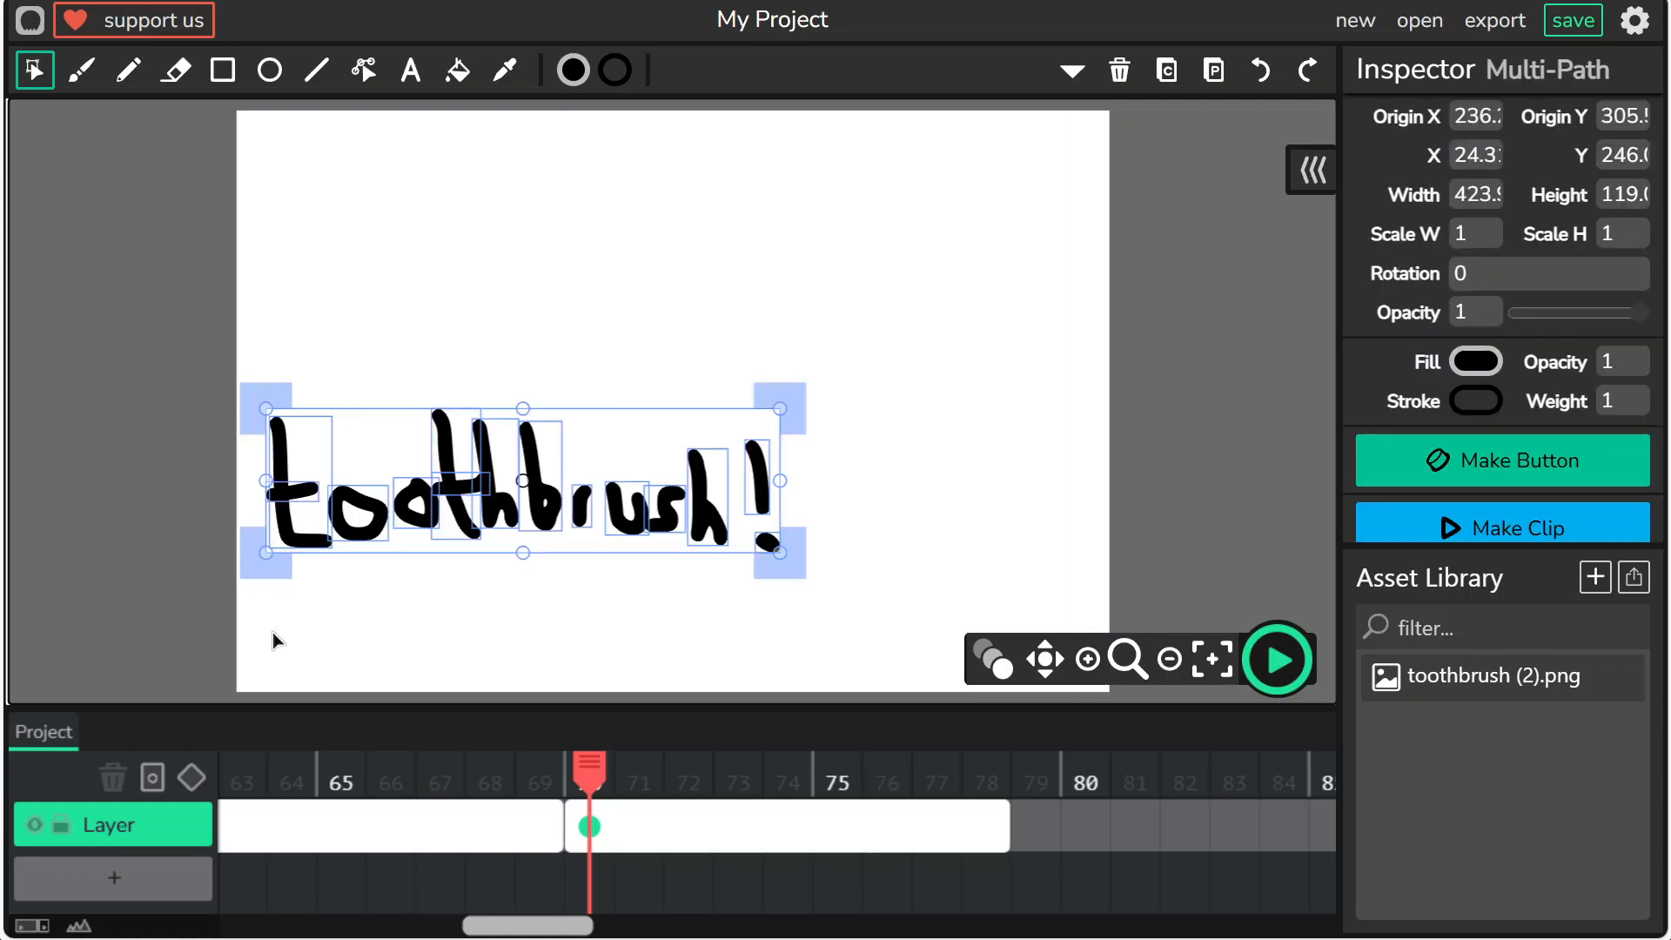
pyautogui.press('Delete')
pyautogui.moveTo(557, 925)
pyautogui.mouseDown()
pyautogui.moveTo(483, 926)
pyautogui.moveTo(544, 929)
pyautogui.mouseUp()
pyautogui.click(674, 829)
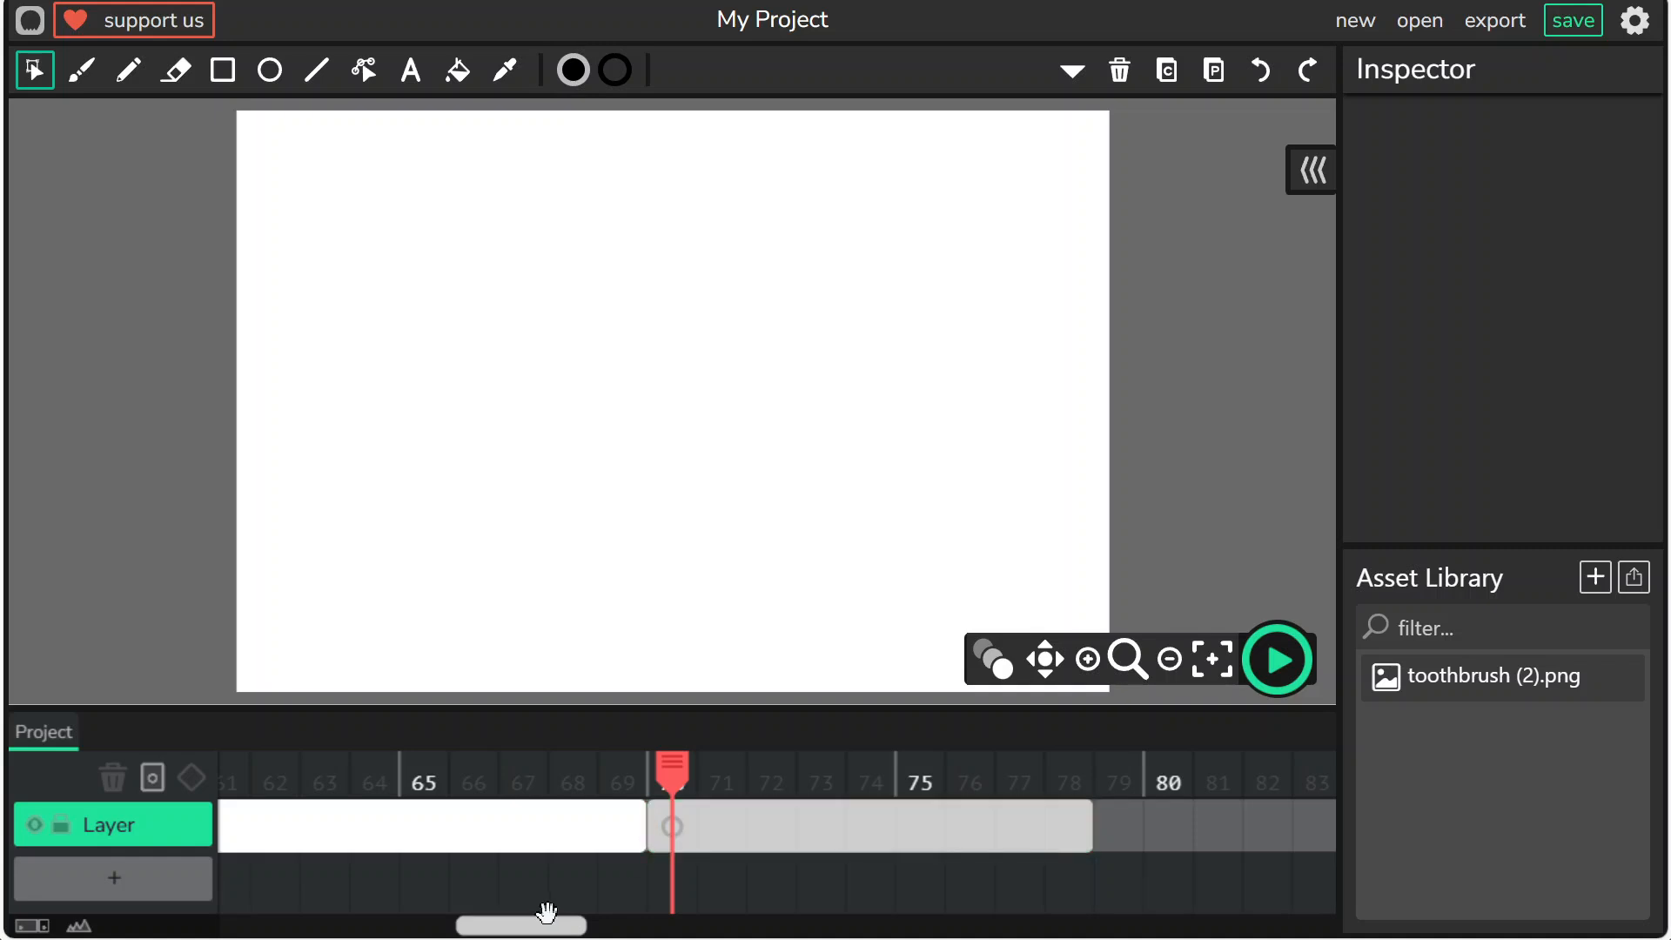
pyautogui.moveTo(548, 928); pyautogui.dragTo(514, 927)
pyautogui.click(456, 826)
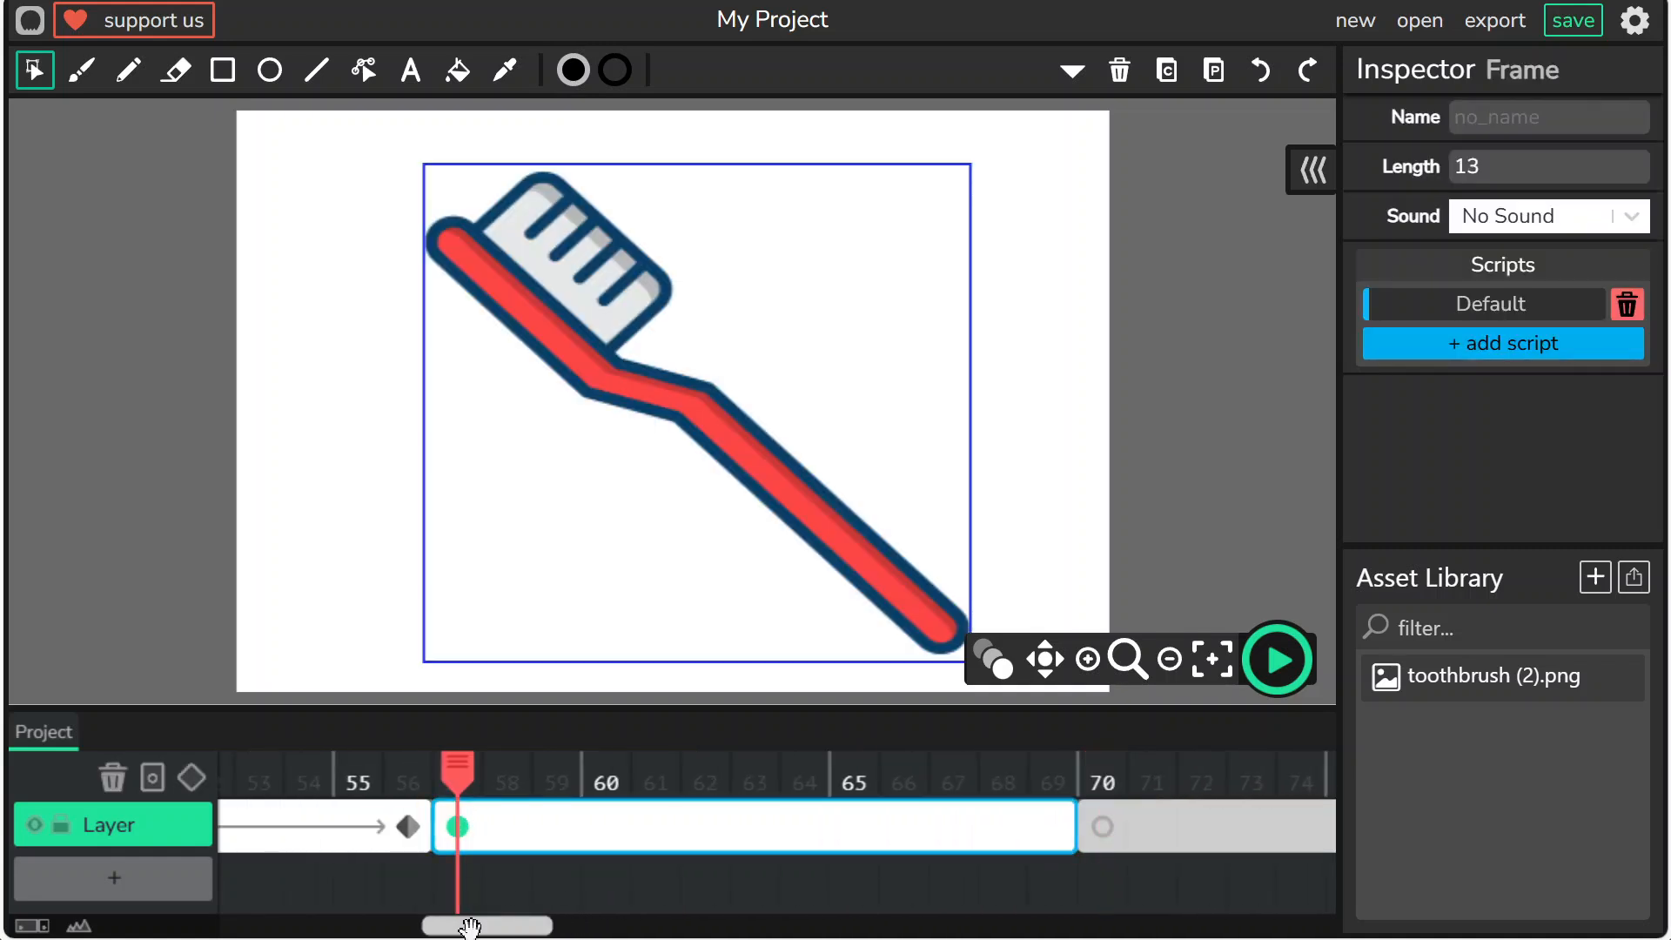
pyautogui.moveTo(478, 928); pyautogui.dragTo(533, 927)
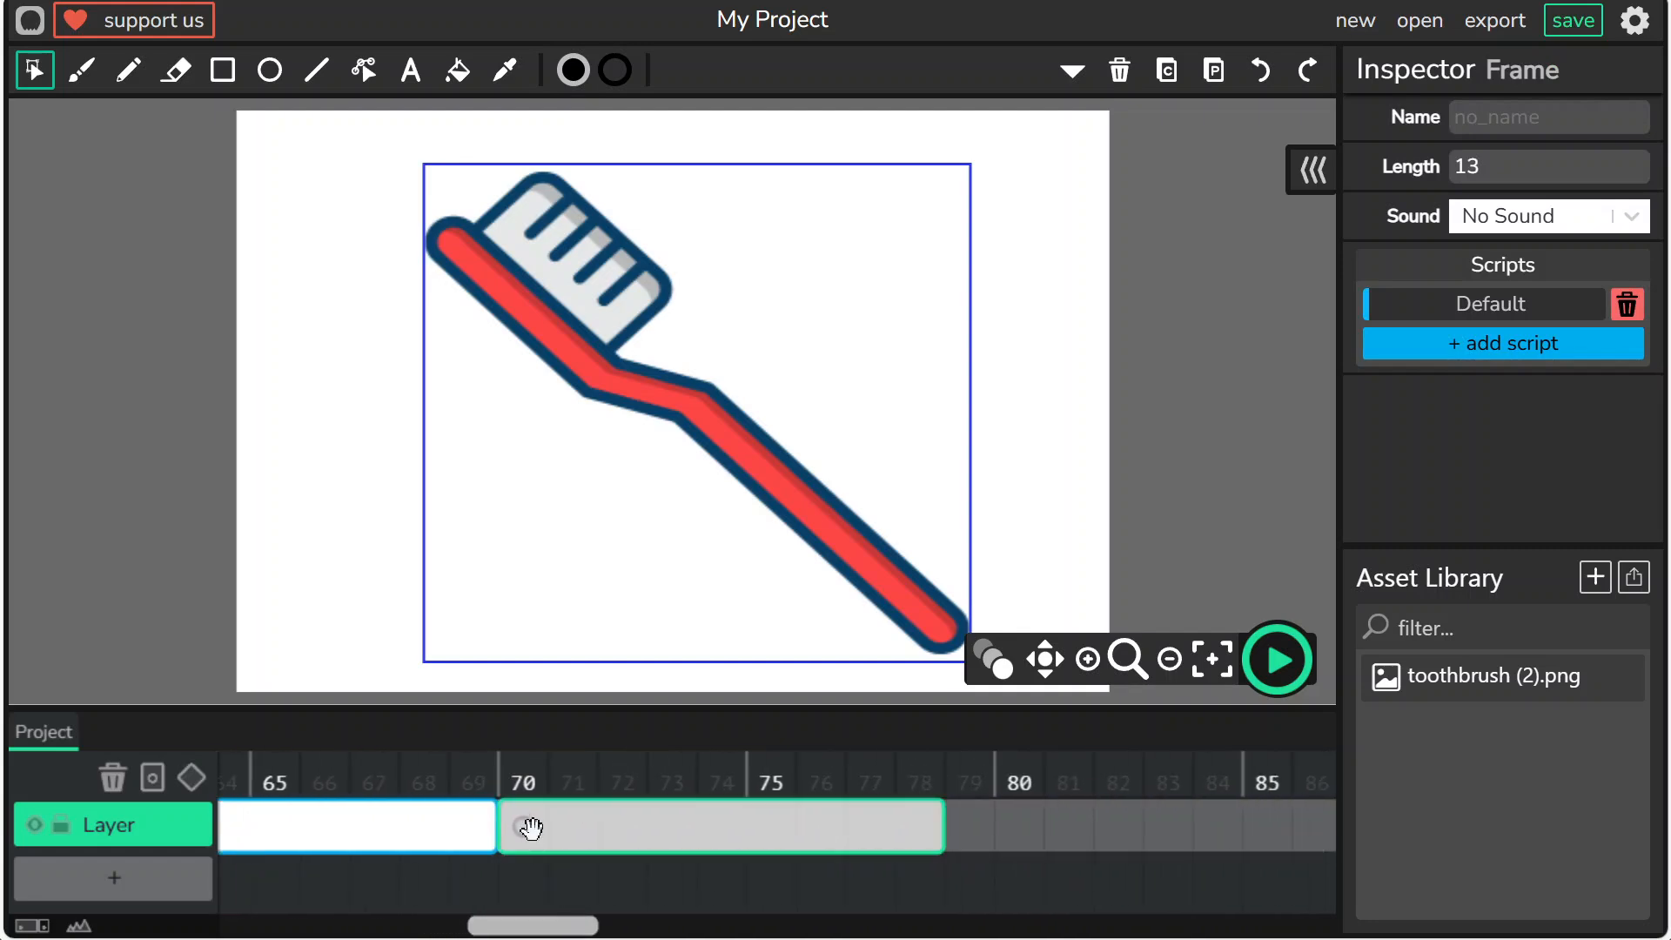
# Paint the word "Don't" in black with the Brush at size 10 in the blank frame at 70.
pyautogui.click(525, 826)
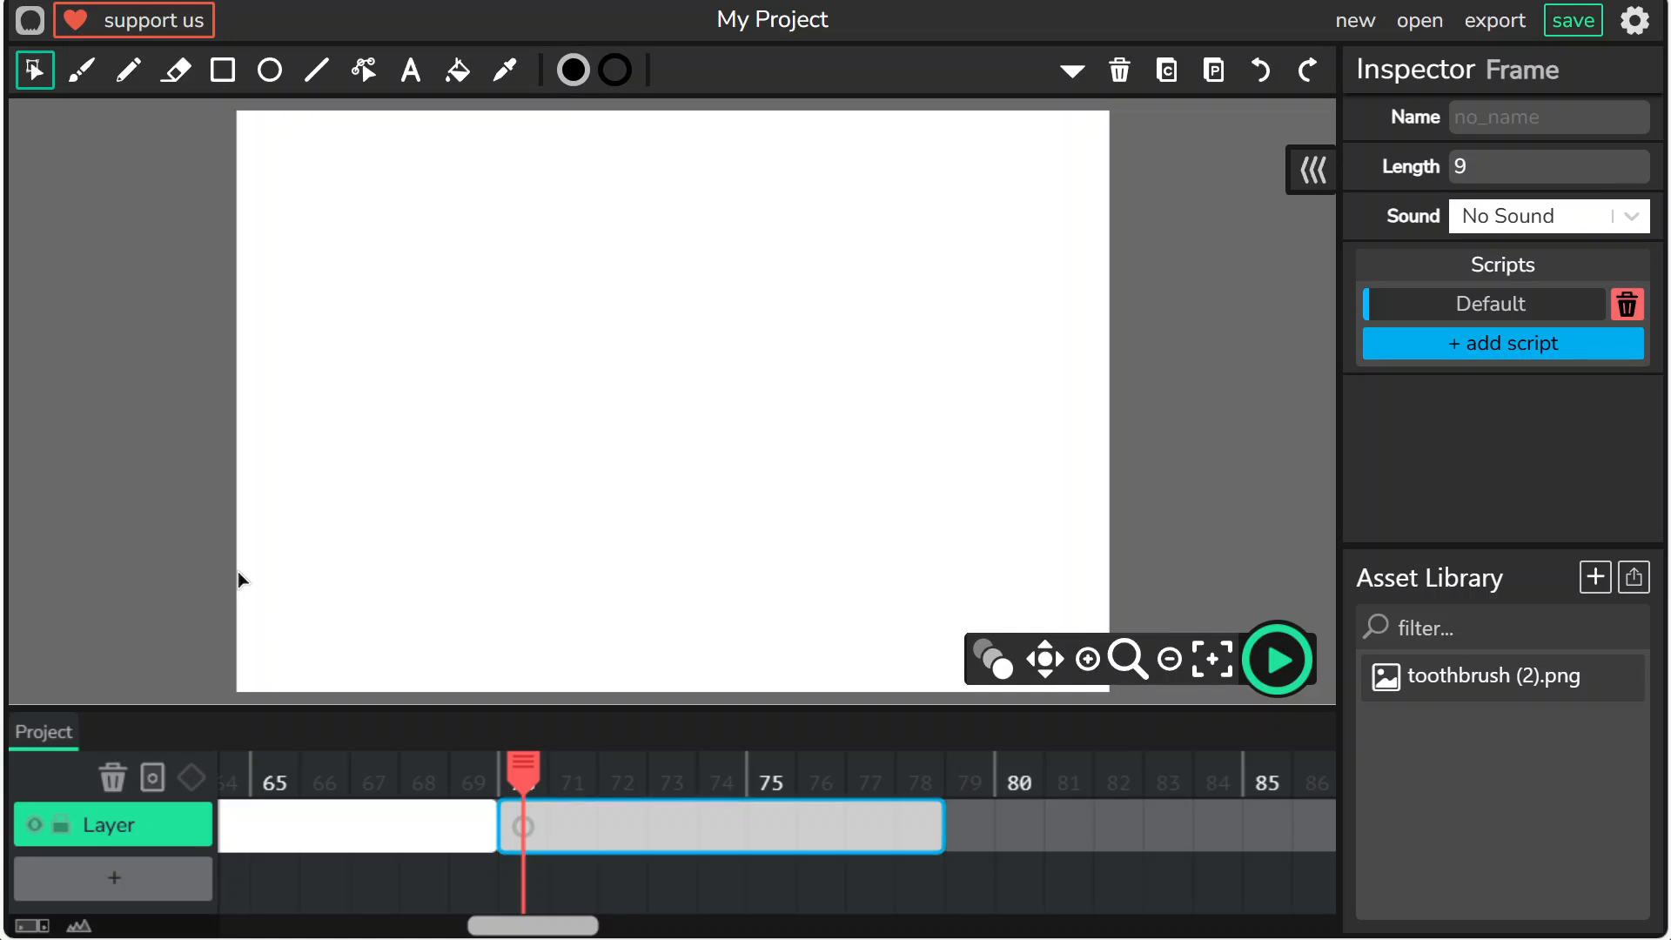
pyautogui.click(81, 71)
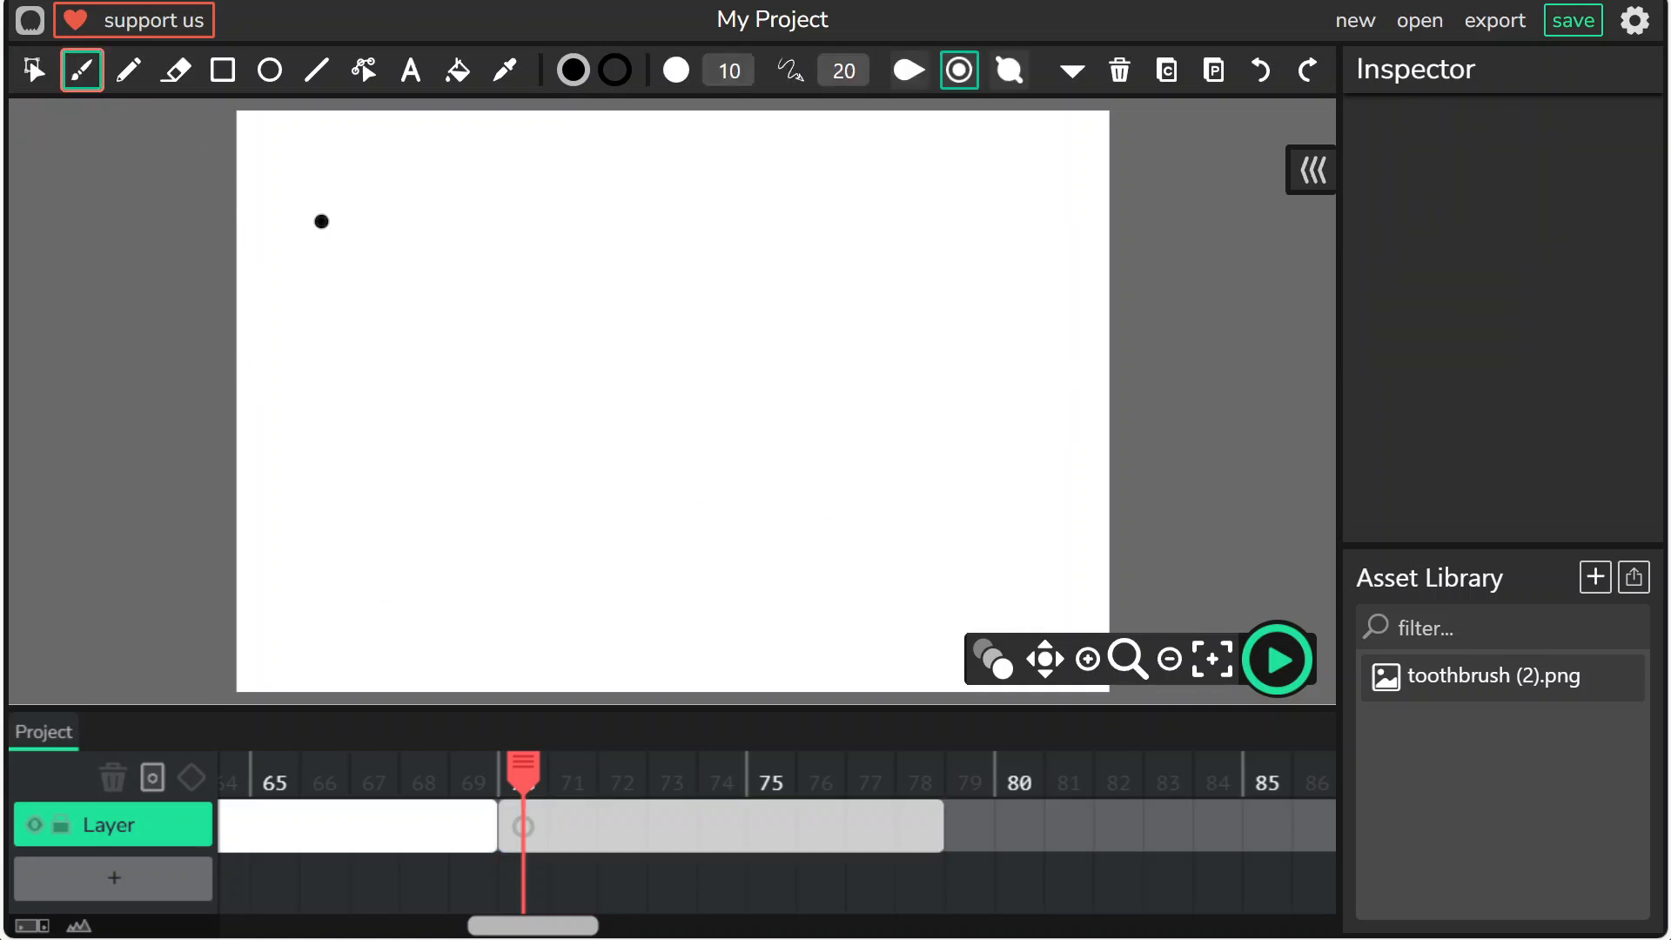
pyautogui.moveTo(307, 283)
pyautogui.mouseDown()
pyautogui.moveTo(303, 409)
pyautogui.moveTo(298, 278)
pyautogui.moveTo(349, 282)
pyautogui.moveTo(347, 386)
pyautogui.moveTo(319, 420)
pyautogui.mouseUp()
pyautogui.moveTo(399, 373)
pyautogui.mouseDown()
pyautogui.moveTo(401, 414)
pyautogui.moveTo(420, 377)
pyautogui.moveTo(478, 376)
pyautogui.moveTo(493, 420)
pyautogui.mouseUp()
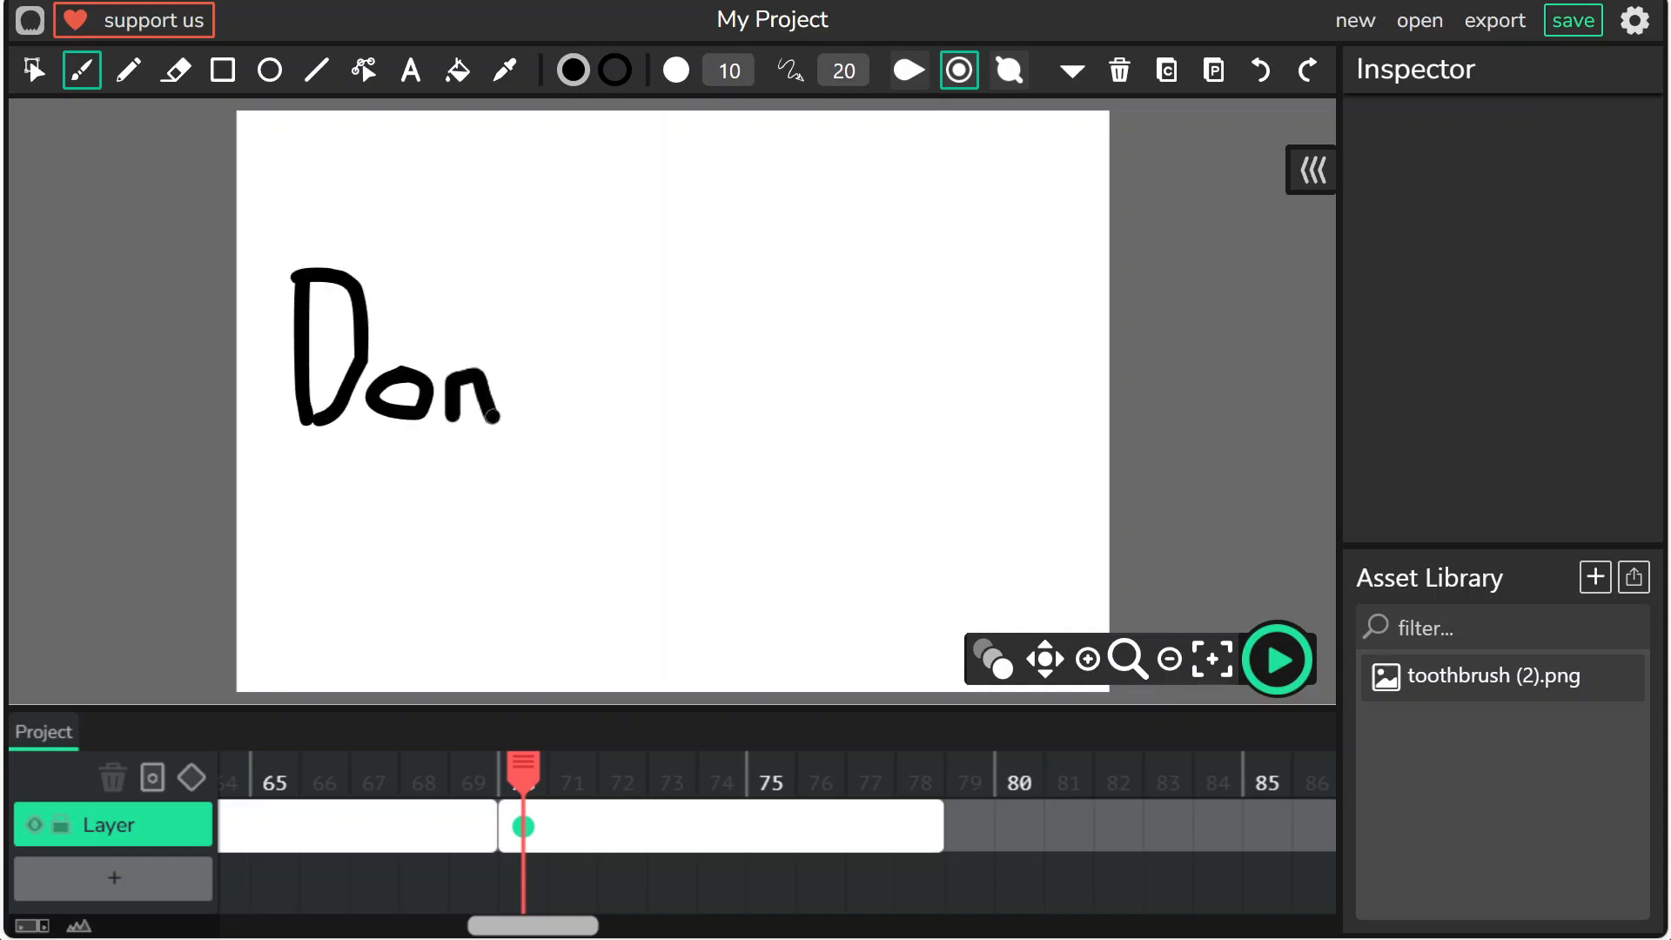
pyautogui.moveTo(514, 276)
pyautogui.mouseDown()
pyautogui.moveTo(531, 380)
pyautogui.moveTo(561, 405)
pyautogui.mouseUp()
pyautogui.moveTo(511, 350); pyautogui.dragTo(549, 342)
pyautogui.moveTo(499, 267); pyautogui.dragTo(504, 278)
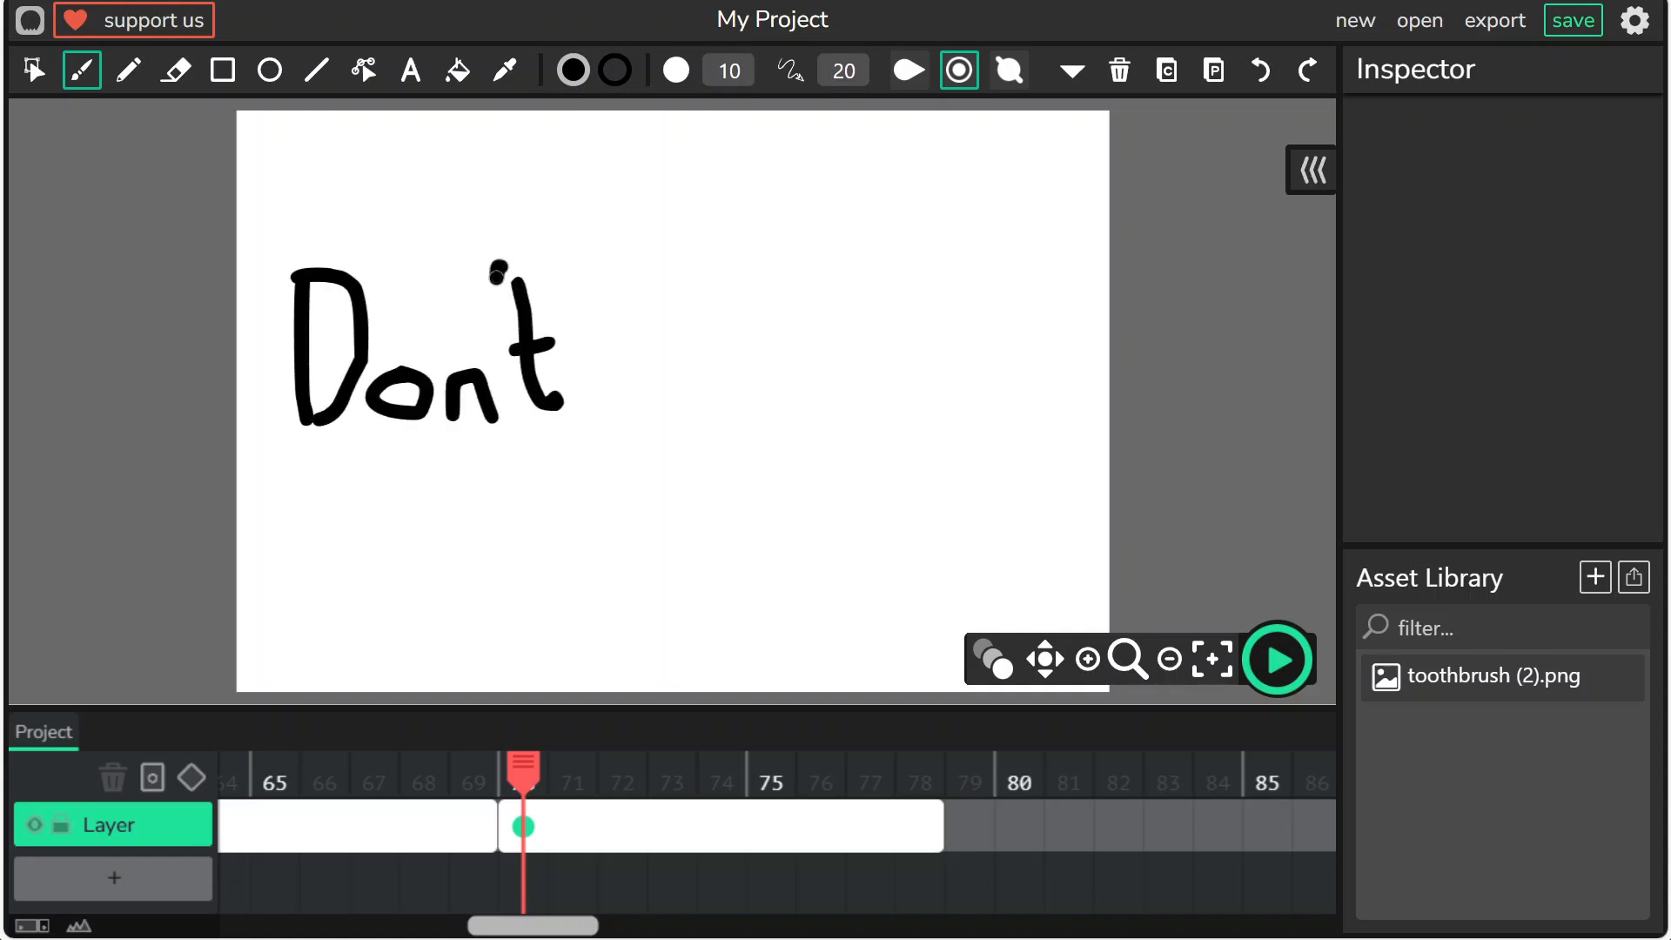
# Paint "Share it !" after "Don't" on the same line and extend the frame to a length of 20.
pyautogui.moveTo(672, 296)
pyautogui.mouseDown()
pyautogui.moveTo(666, 401)
pyautogui.moveTo(606, 381)
pyautogui.moveTo(691, 329)
pyautogui.moveTo(690, 400)
pyautogui.moveTo(701, 356)
pyautogui.moveTo(727, 407)
pyautogui.mouseUp()
pyautogui.moveTo(777, 353)
pyautogui.mouseDown()
pyautogui.moveTo(796, 403)
pyautogui.moveTo(811, 358)
pyautogui.moveTo(822, 384)
pyautogui.moveTo(861, 376)
pyautogui.moveTo(852, 357)
pyautogui.moveTo(825, 372)
pyautogui.moveTo(856, 411)
pyautogui.moveTo(907, 398)
pyautogui.mouseUp()
pyautogui.click(891, 349)
pyautogui.moveTo(914, 300); pyautogui.dragTo(952, 410)
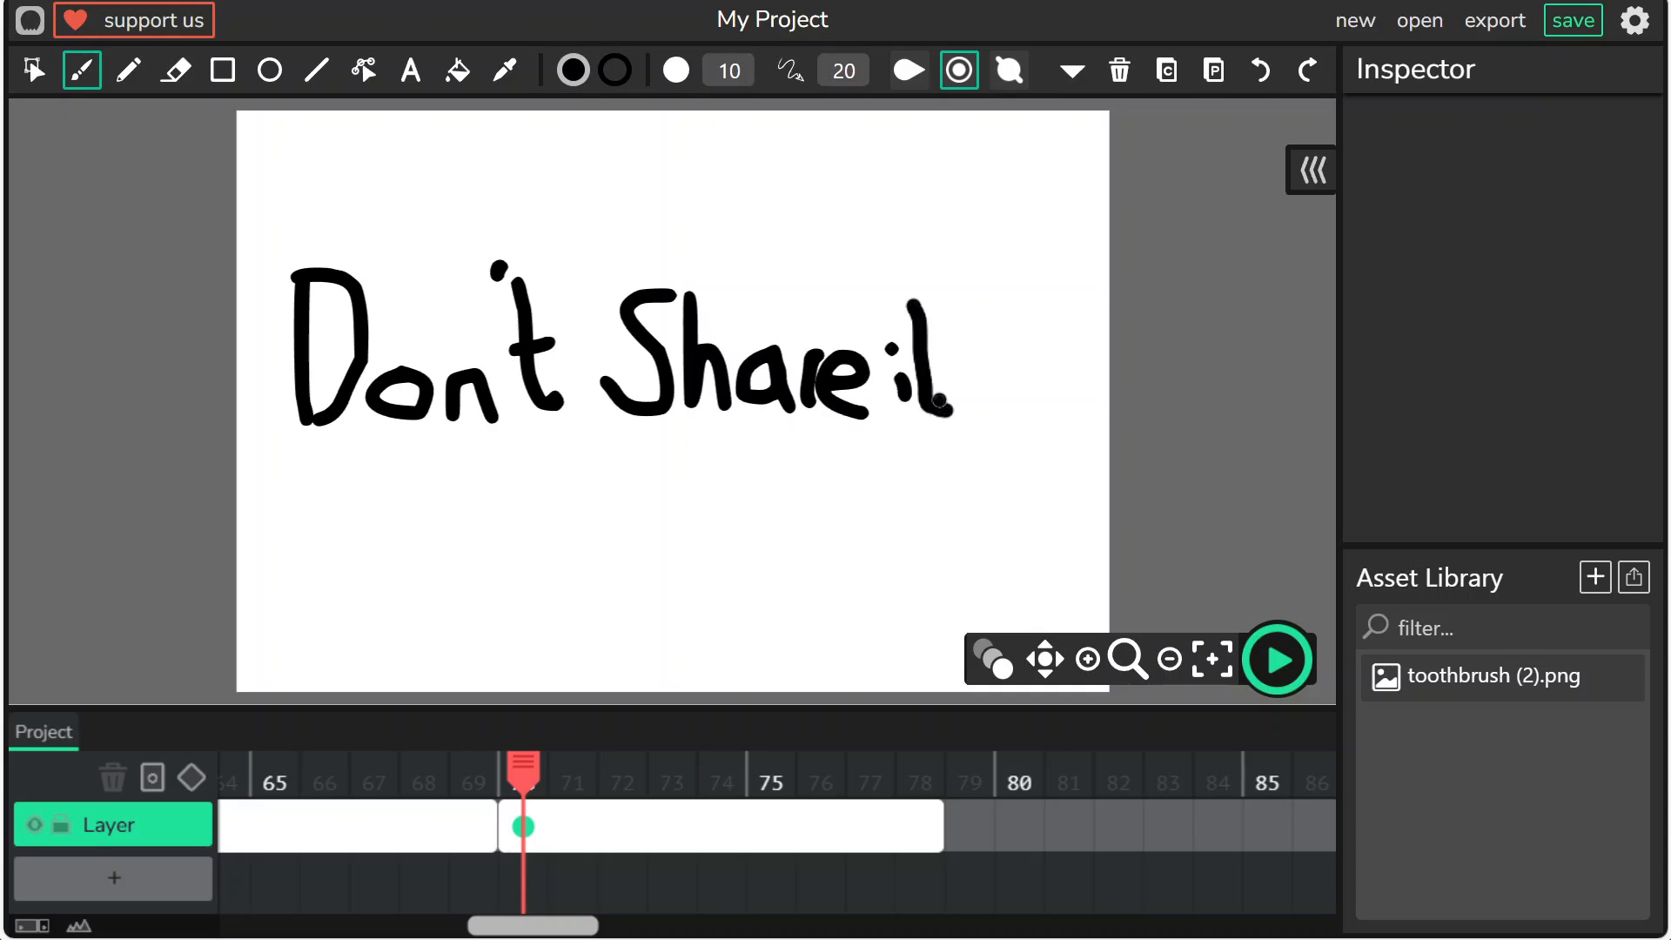
pyautogui.moveTo(903, 357); pyautogui.dragTo(956, 356)
pyautogui.moveTo(995, 300); pyautogui.dragTo(1023, 407)
pyautogui.moveTo(946, 846); pyautogui.dragTo(1114, 825)
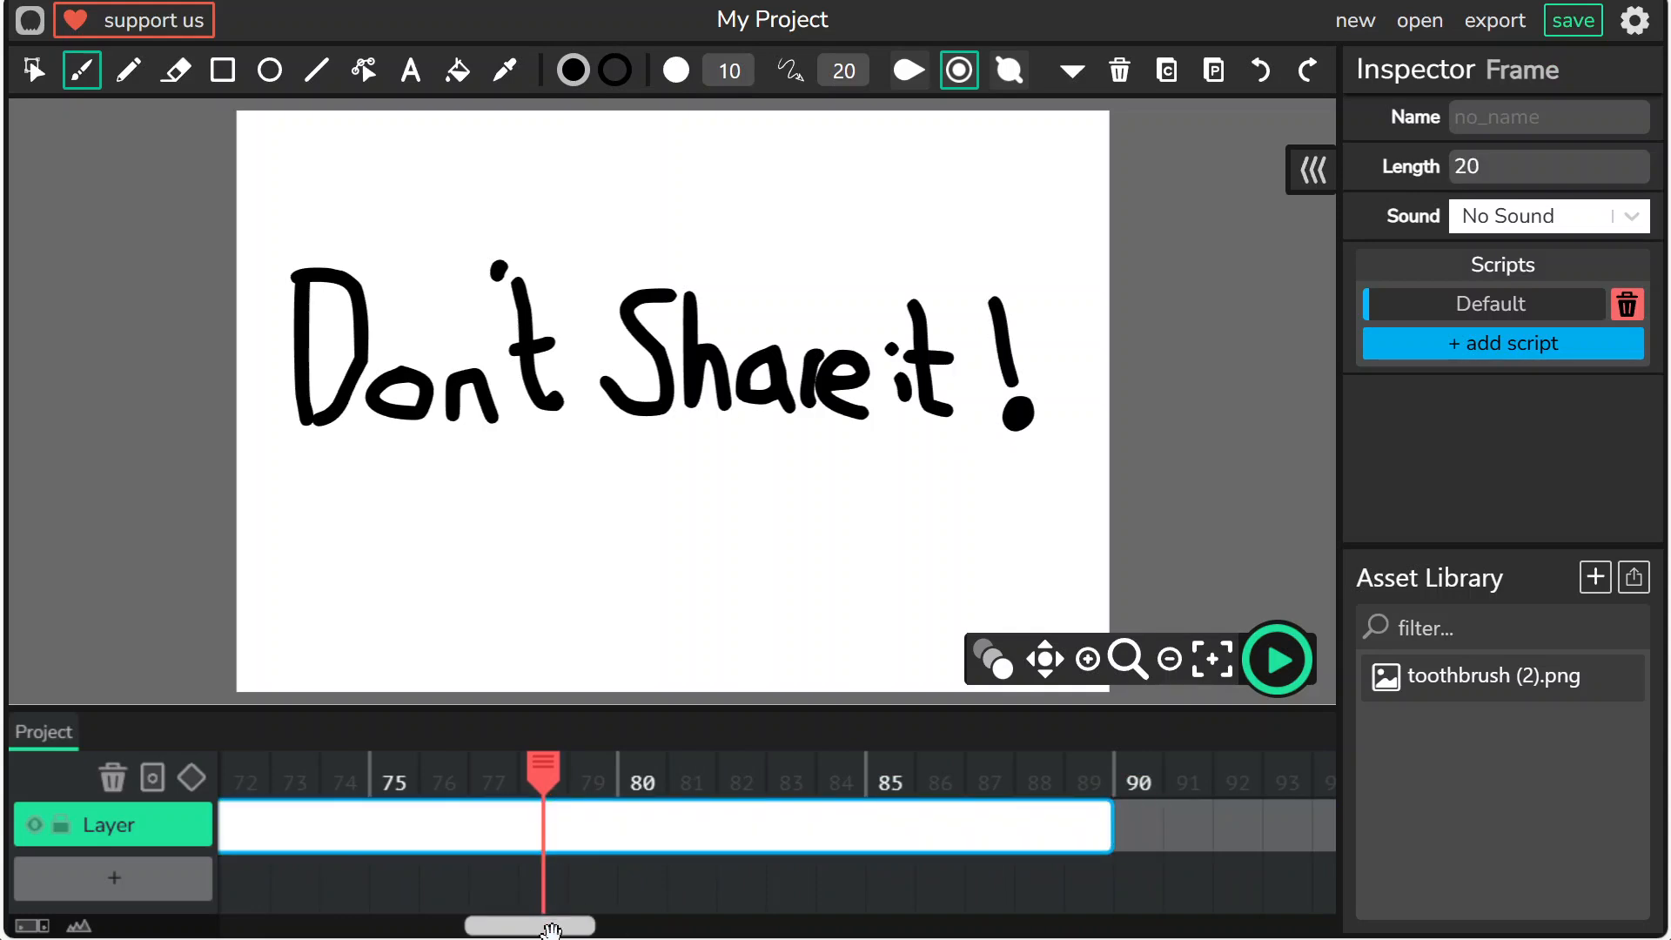
# Play the animation preview to check the whole sequence, and stop it.
pyautogui.moveTo(551, 928); pyautogui.dragTo(287, 850)
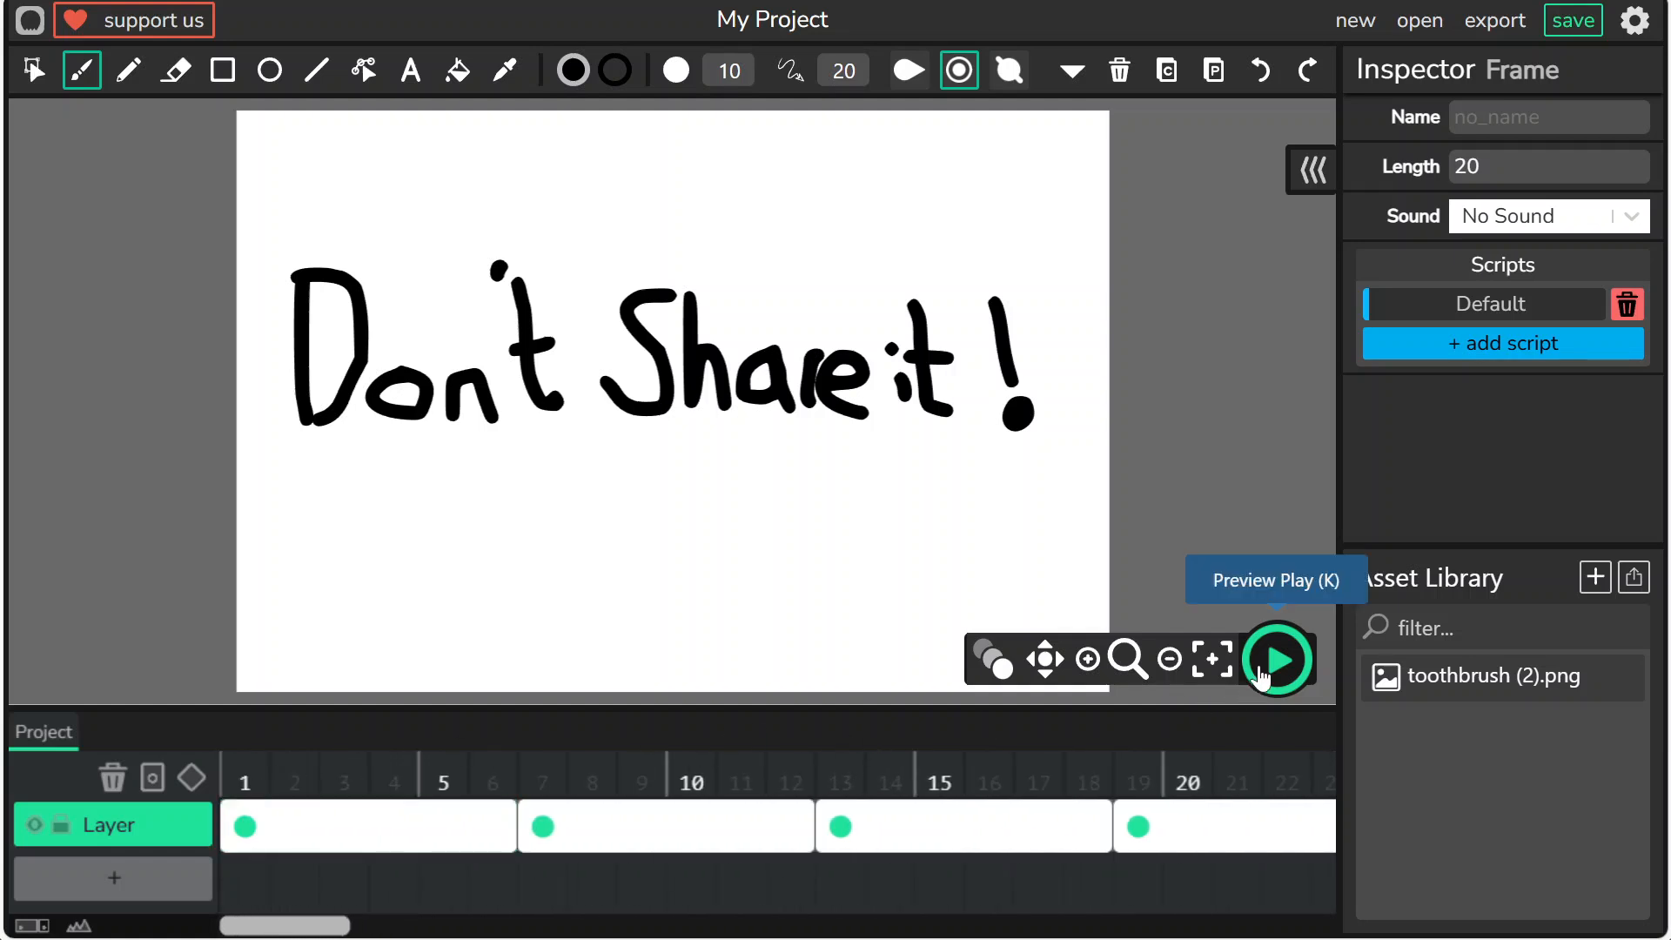
pyautogui.click(1276, 660)
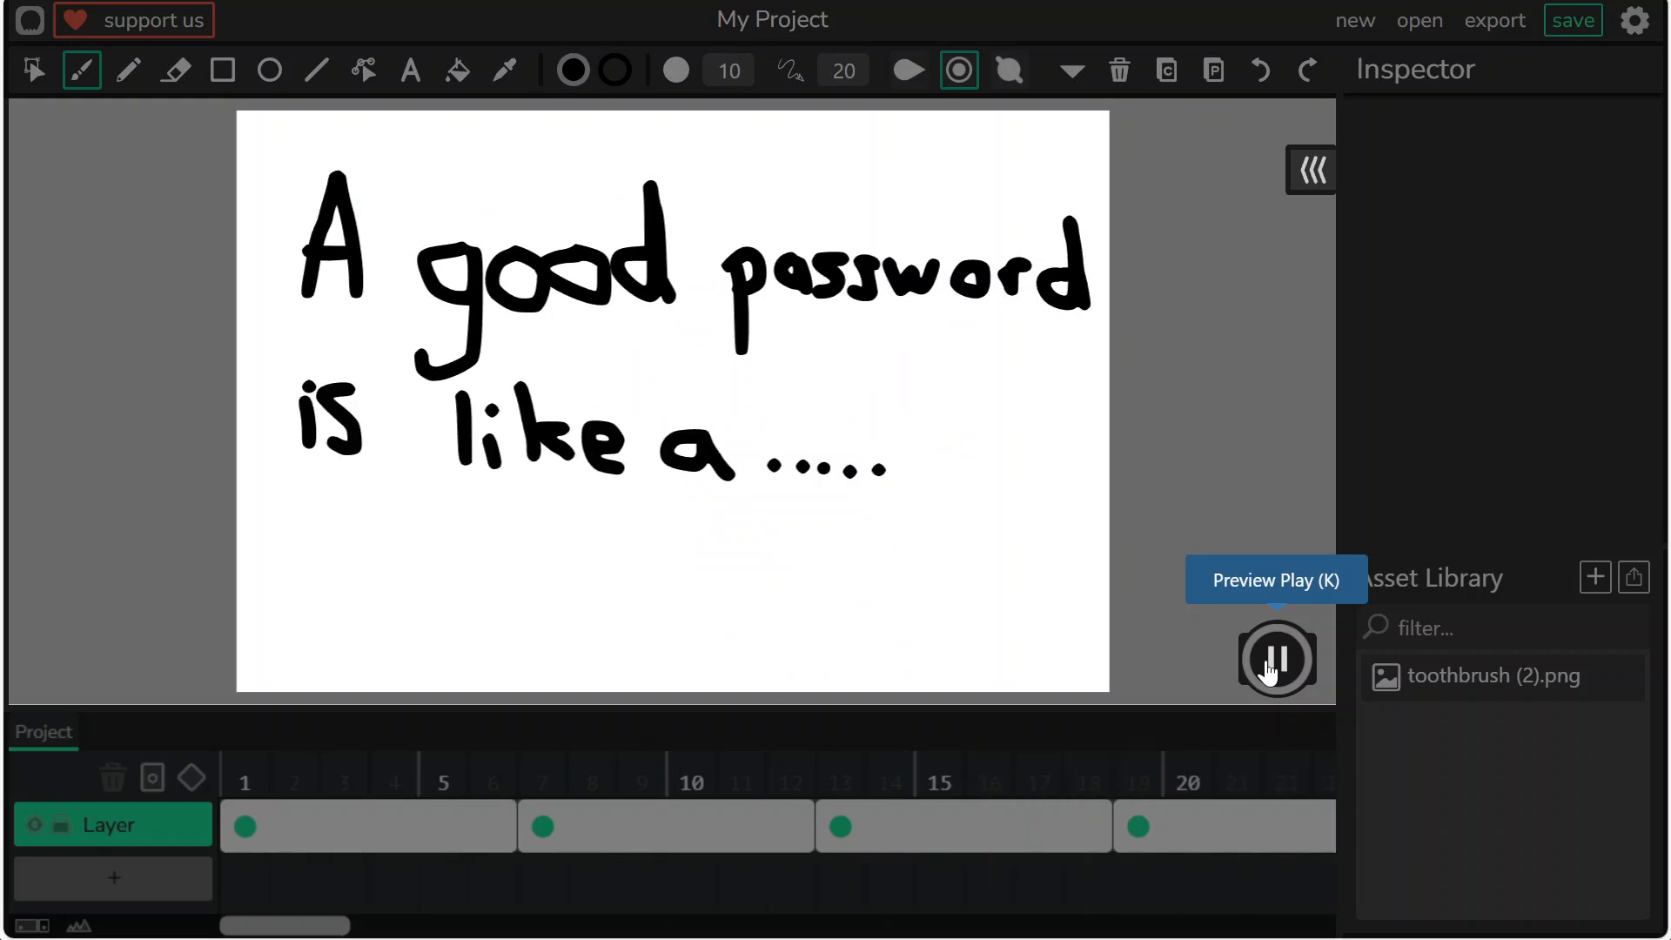
pyautogui.click(1272, 663)
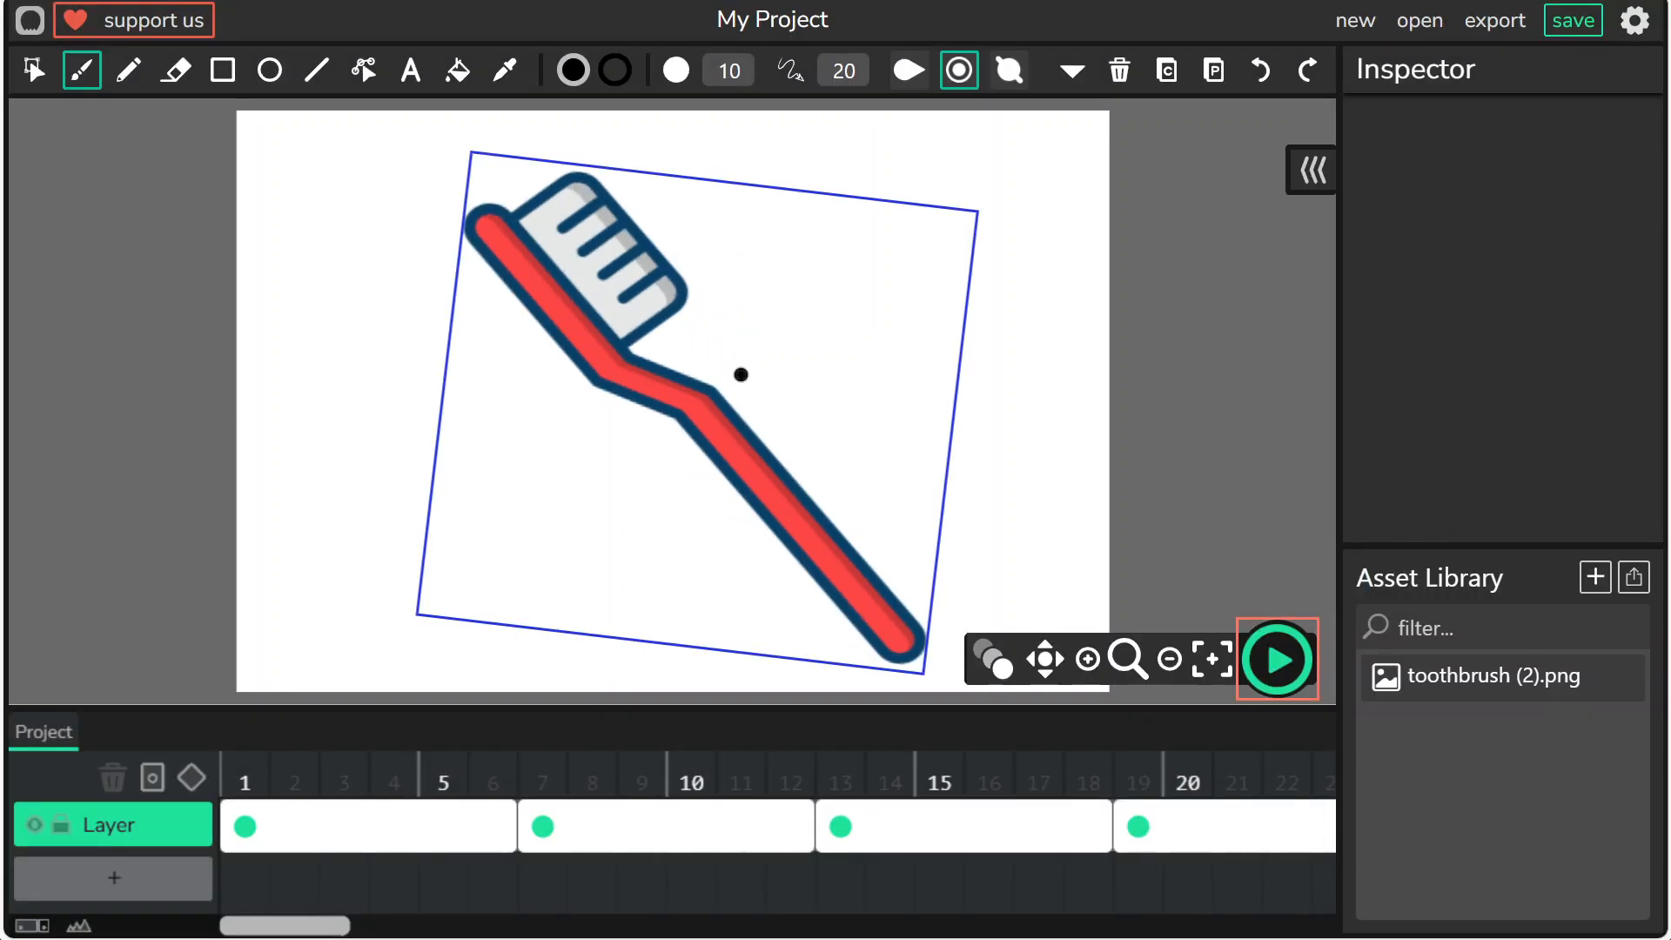
# Save the project as a .wick file and dismiss the downloads list.
pyautogui.click(1573, 20)
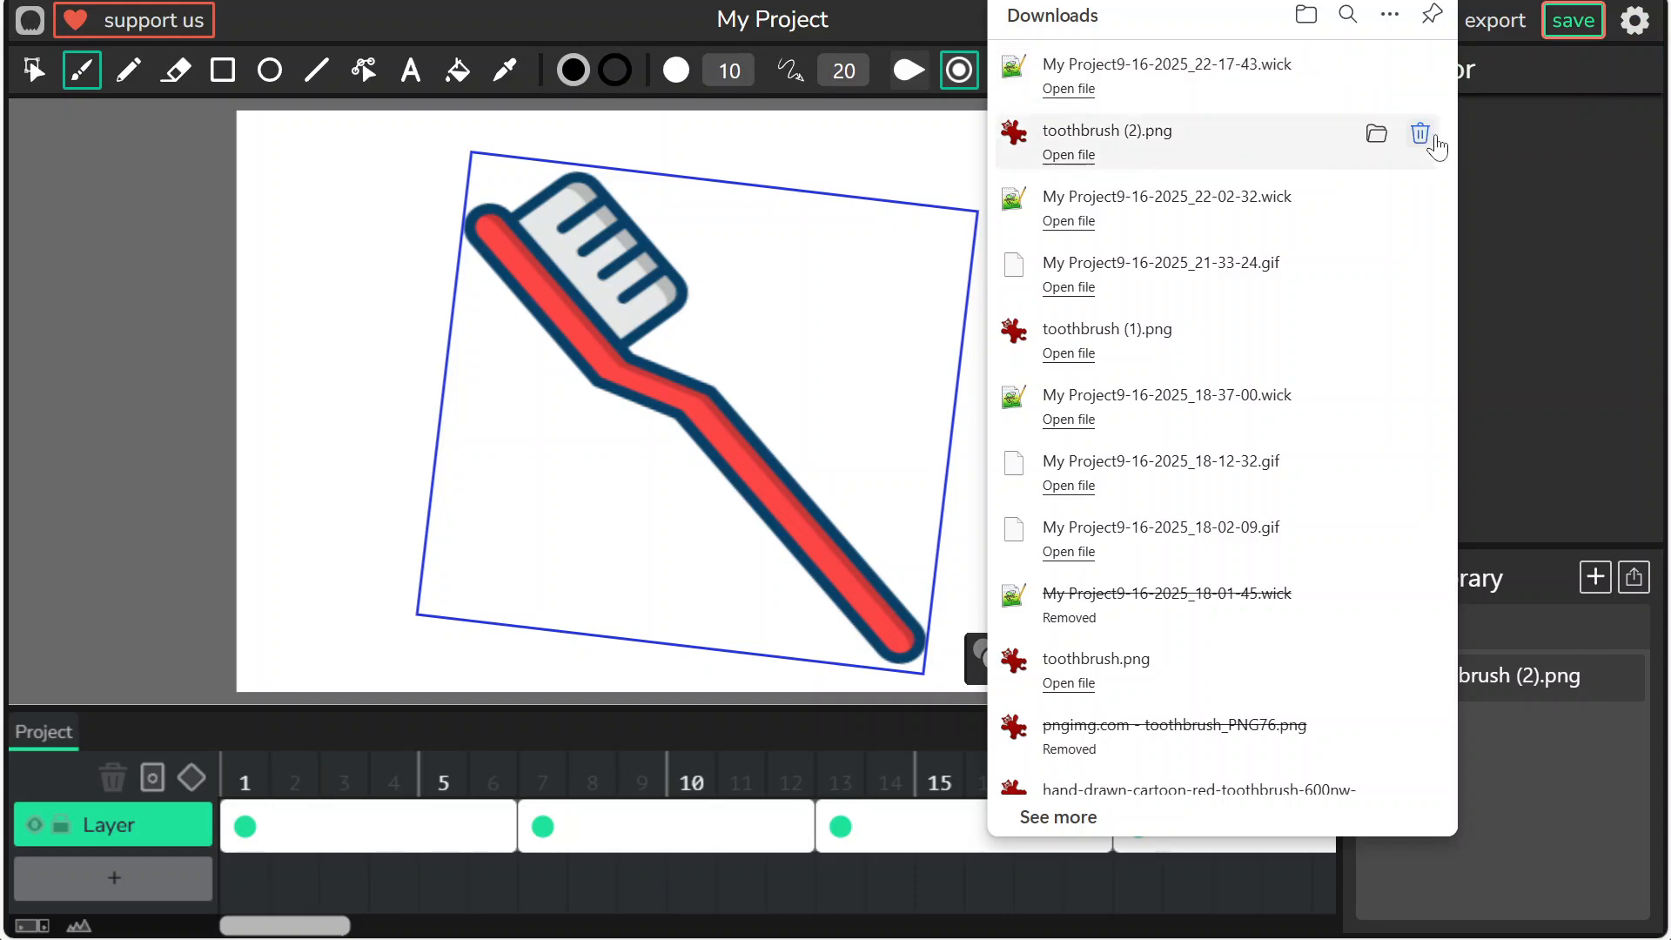
pyautogui.click(1496, 122)
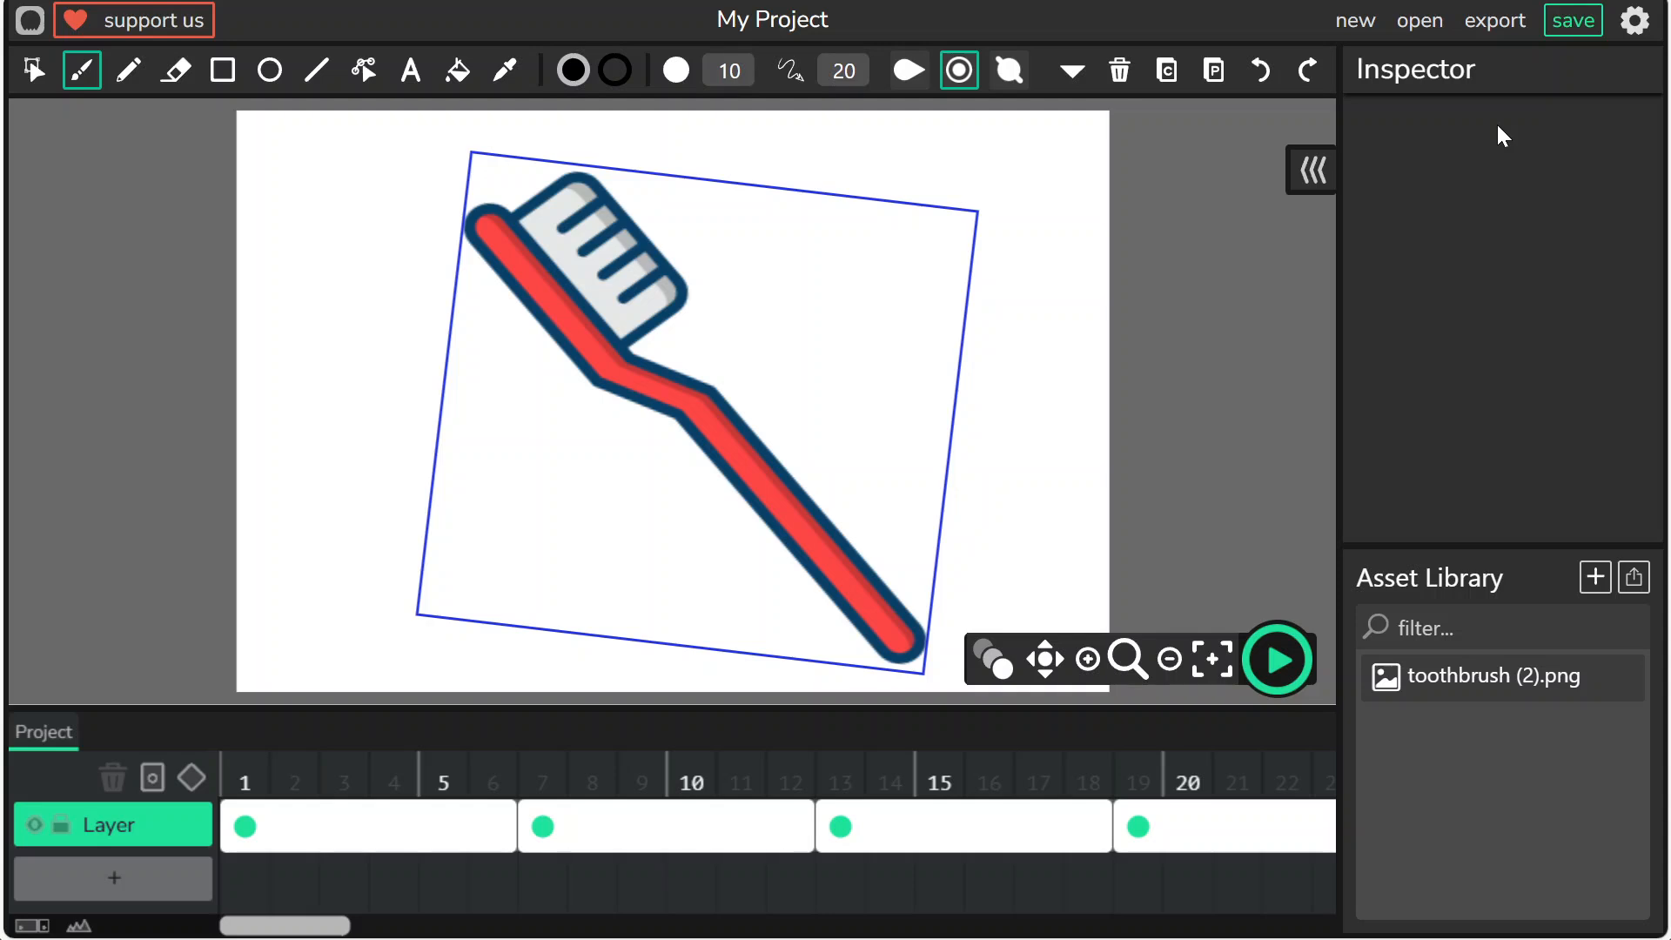
# Start exporting the project as an animation and name the export "My Toothbrush Project".
pyautogui.click(1490, 24)
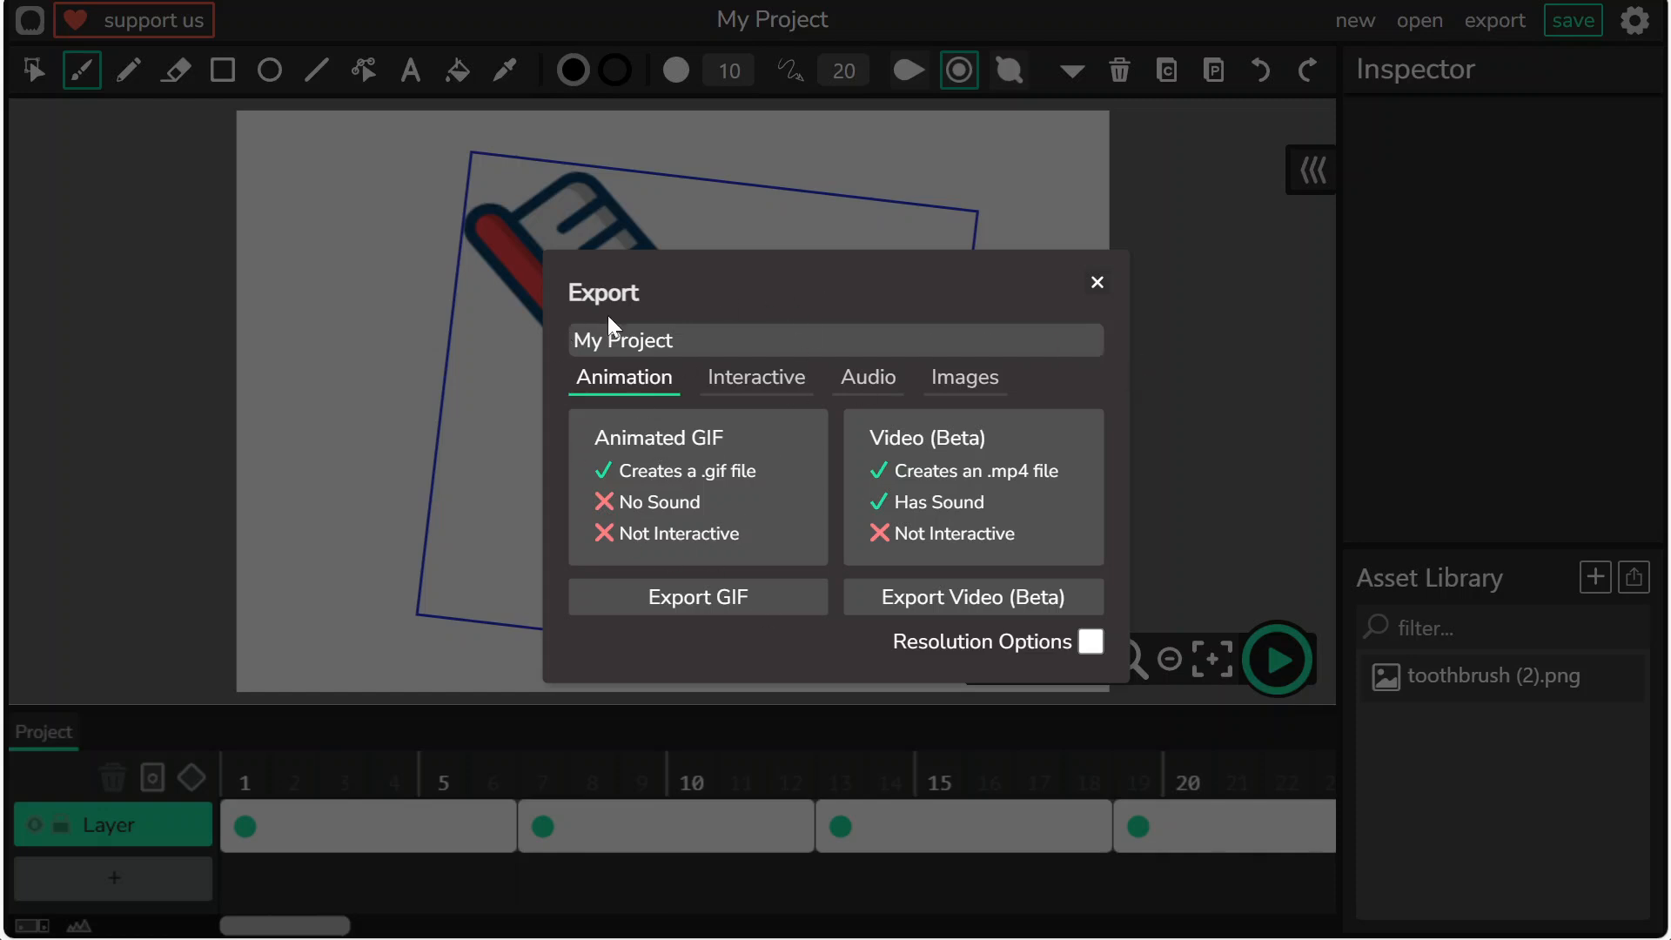
pyautogui.moveTo(721, 337); pyautogui.dragTo(536, 349)
pyautogui.moveTo(707, 342); pyautogui.dragTo(567, 332)
pyautogui.click(707, 333)
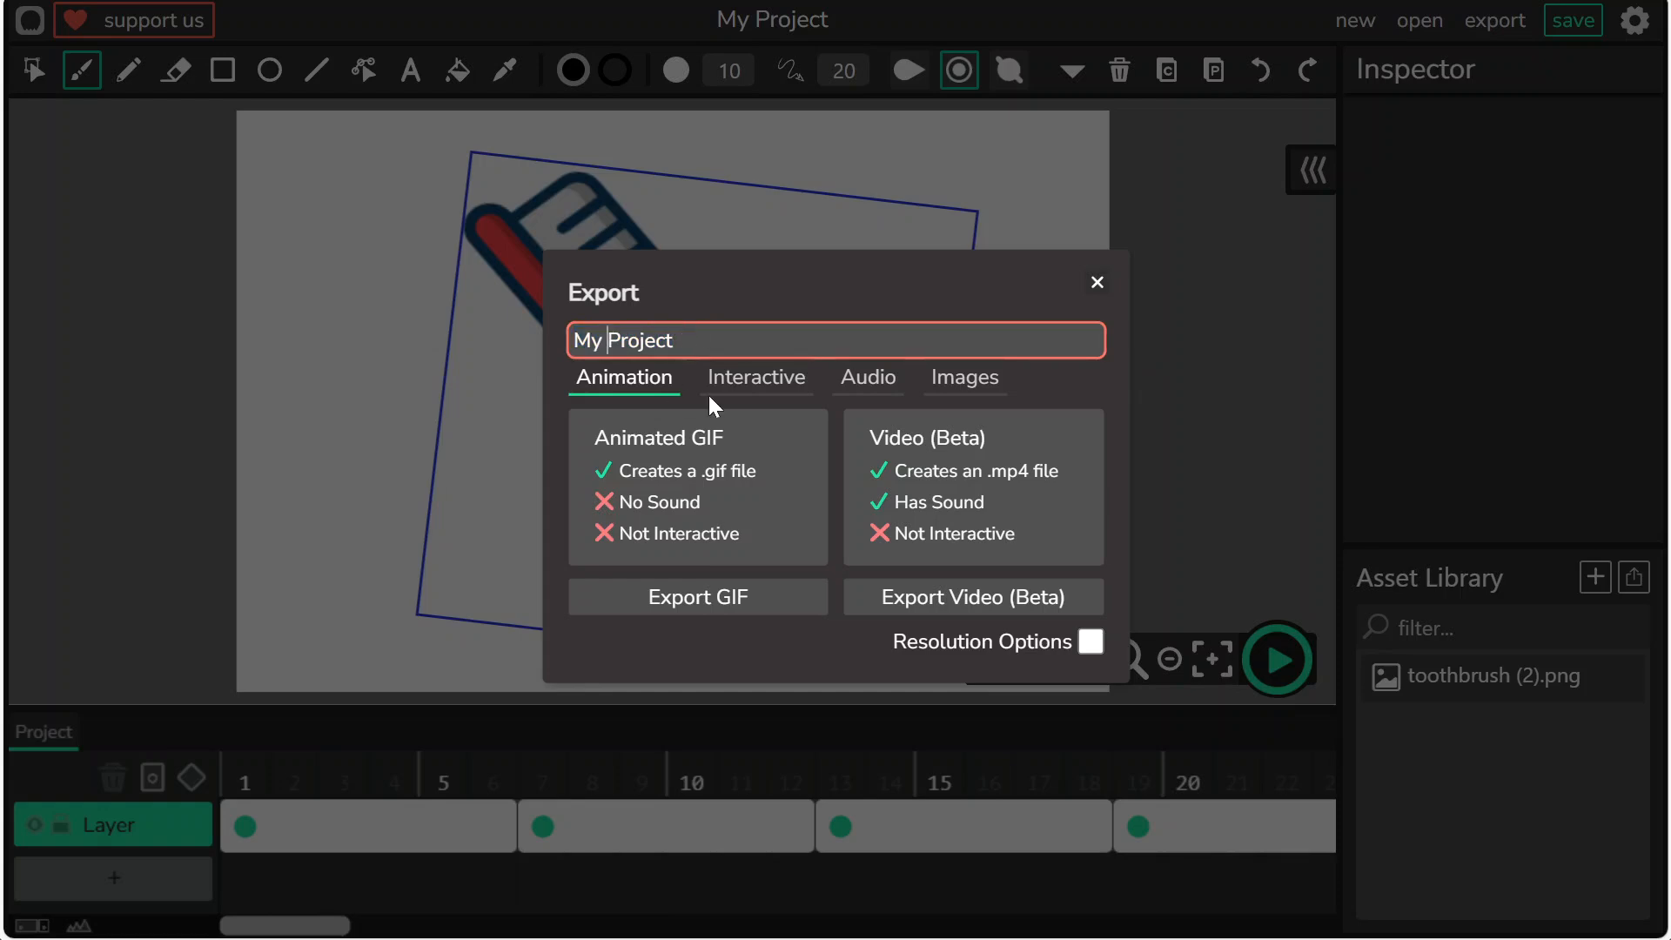
pyautogui.write('Toothbra')
pyautogui.press('BackSpace')
pyautogui.write('ush')
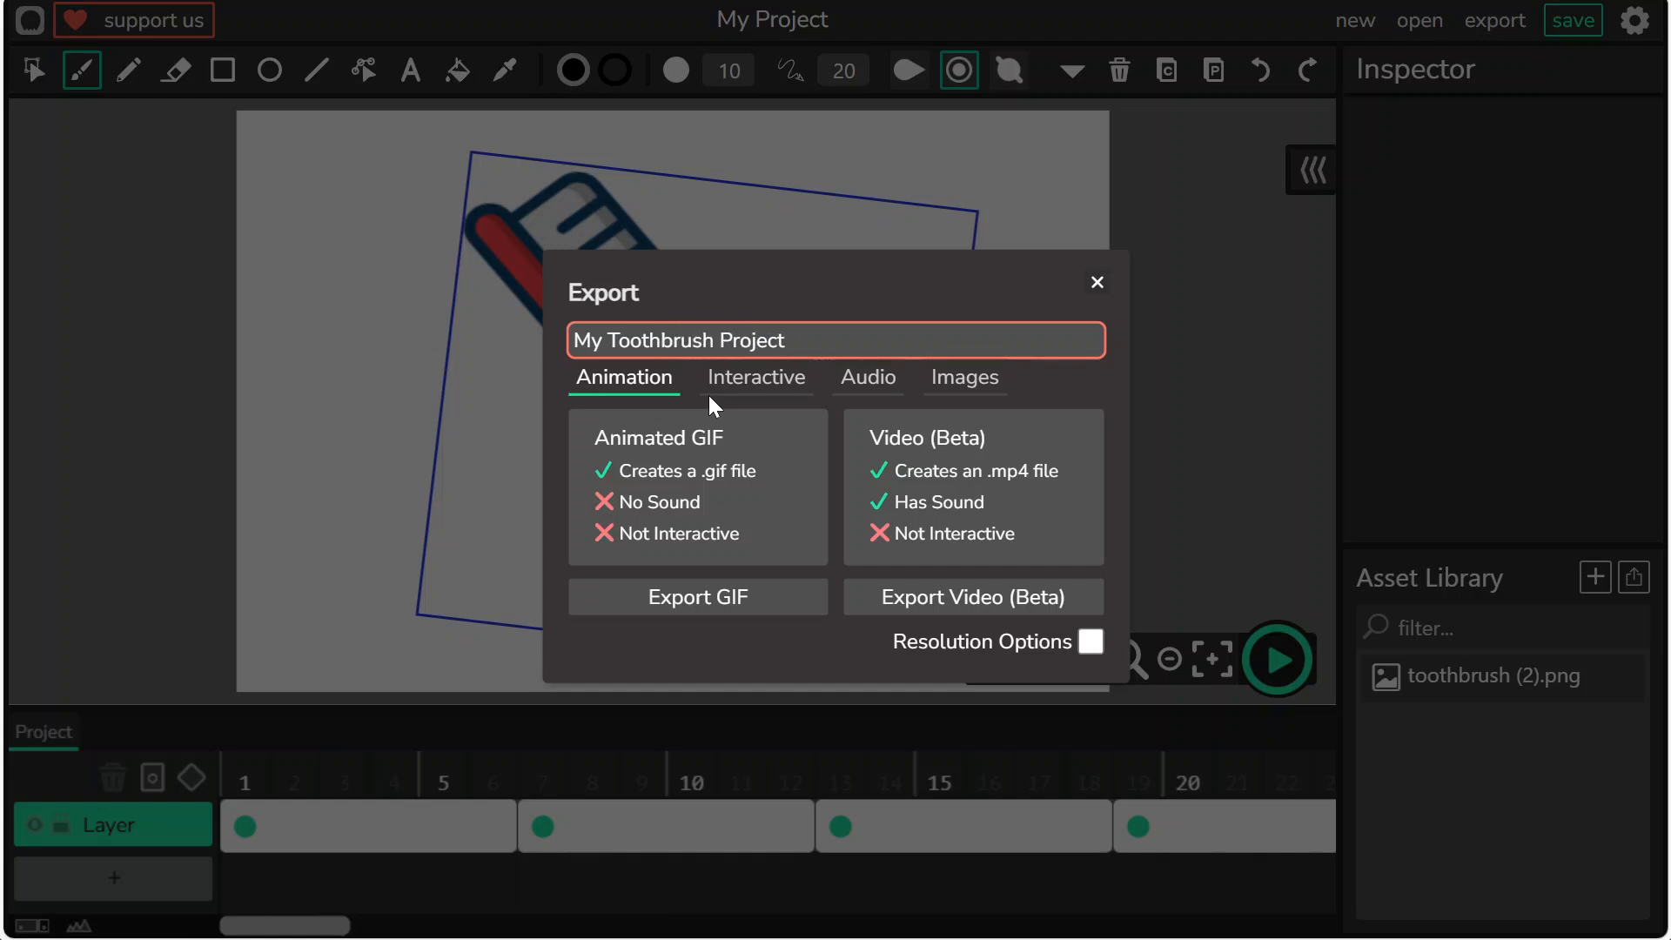
pyautogui.click(792, 340)
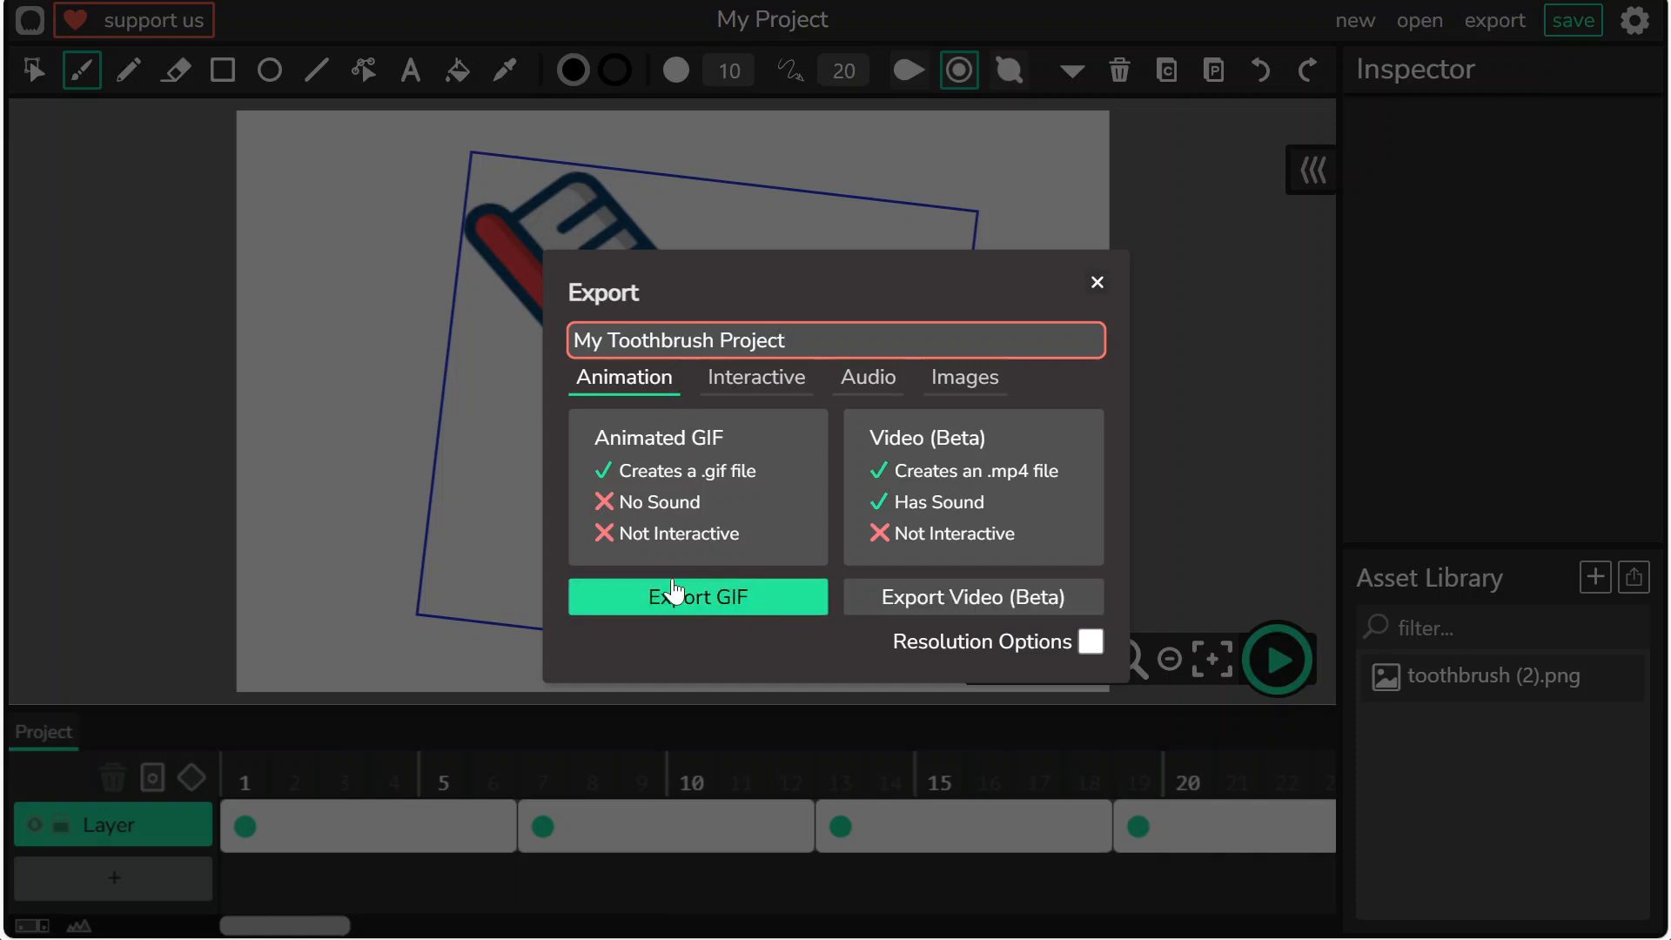
# Enable the resolution options, set the export resolution to 480p, and export the animation as an animated GIF.
pyautogui.click(1085, 642)
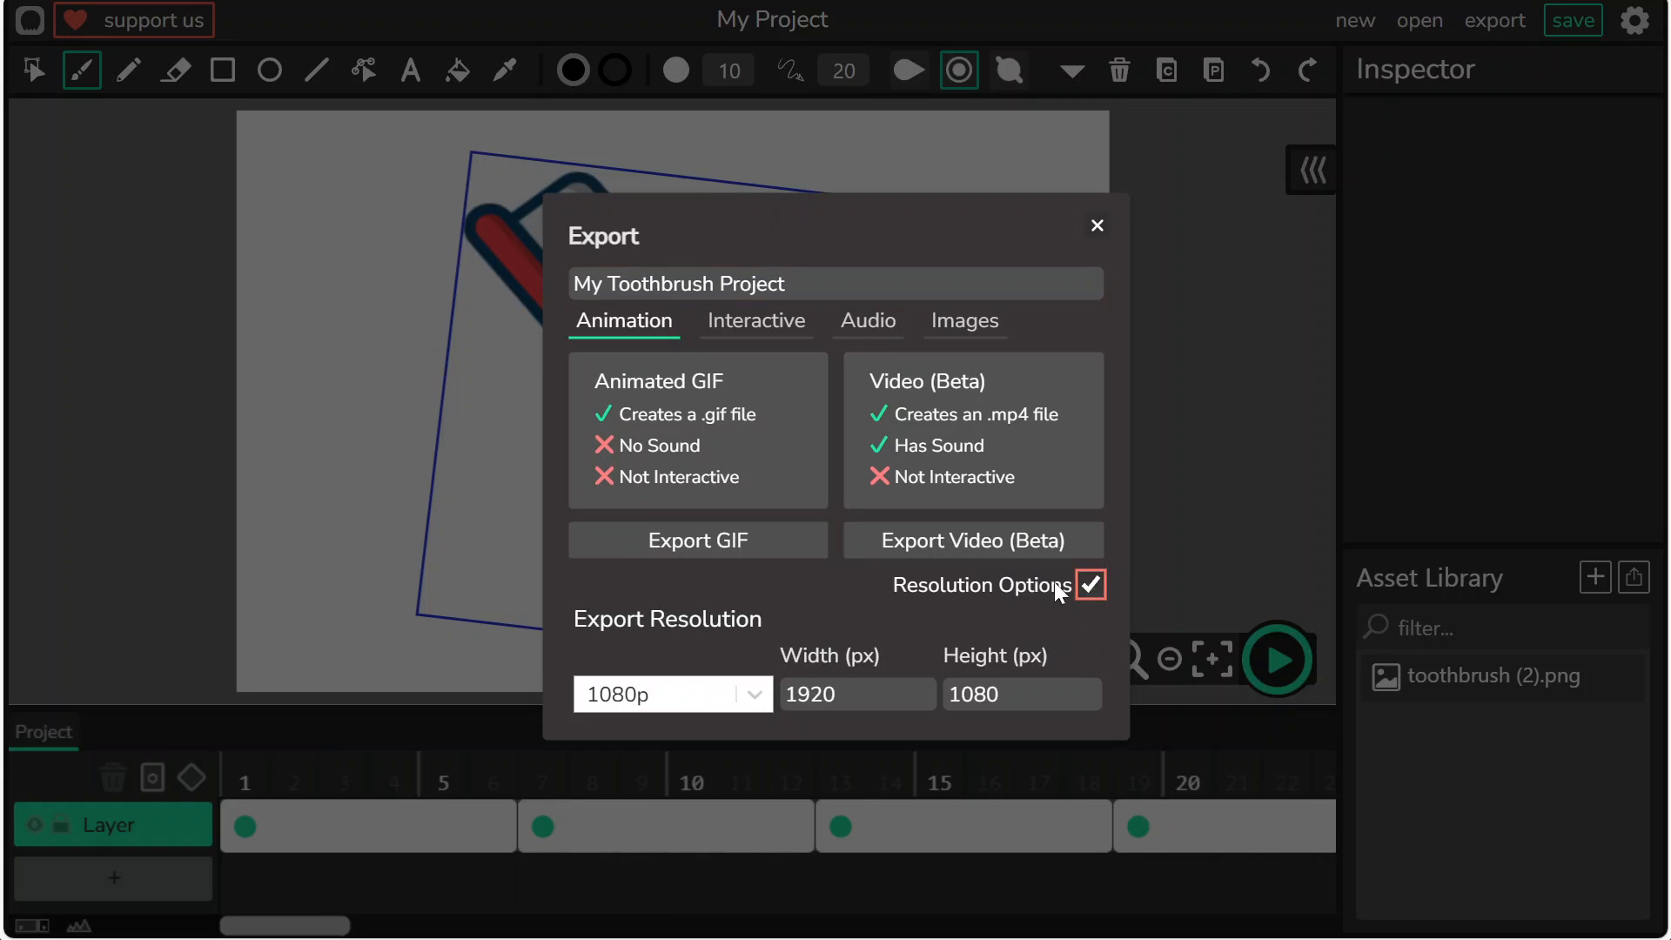
pyautogui.click(757, 694)
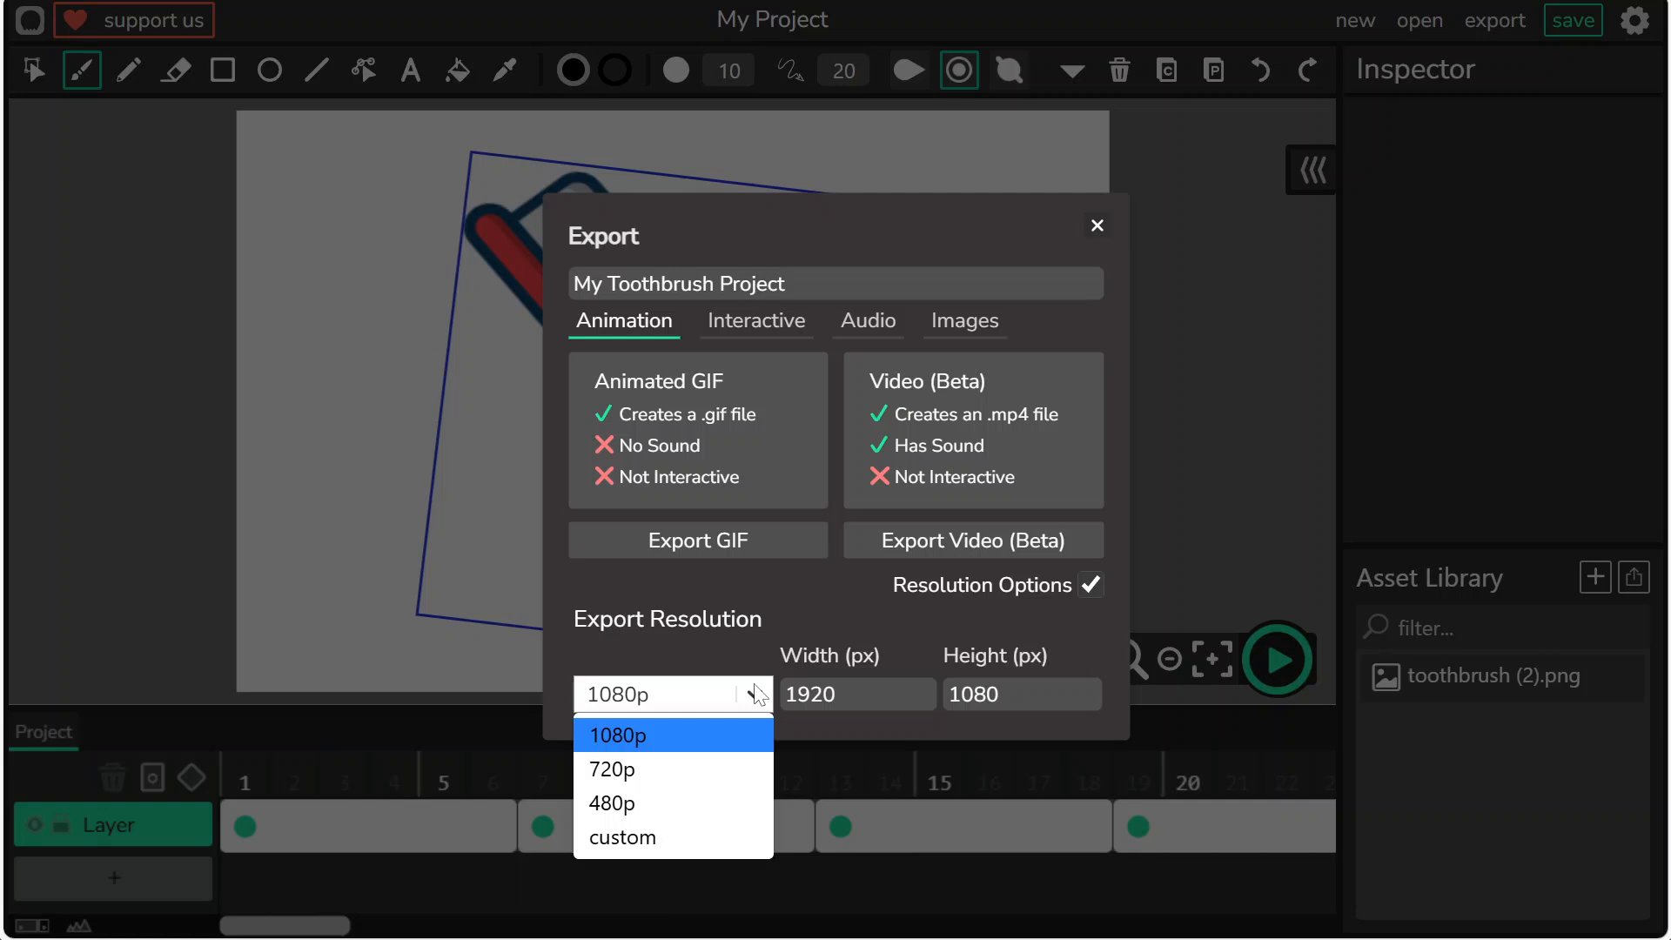
pyautogui.click(635, 803)
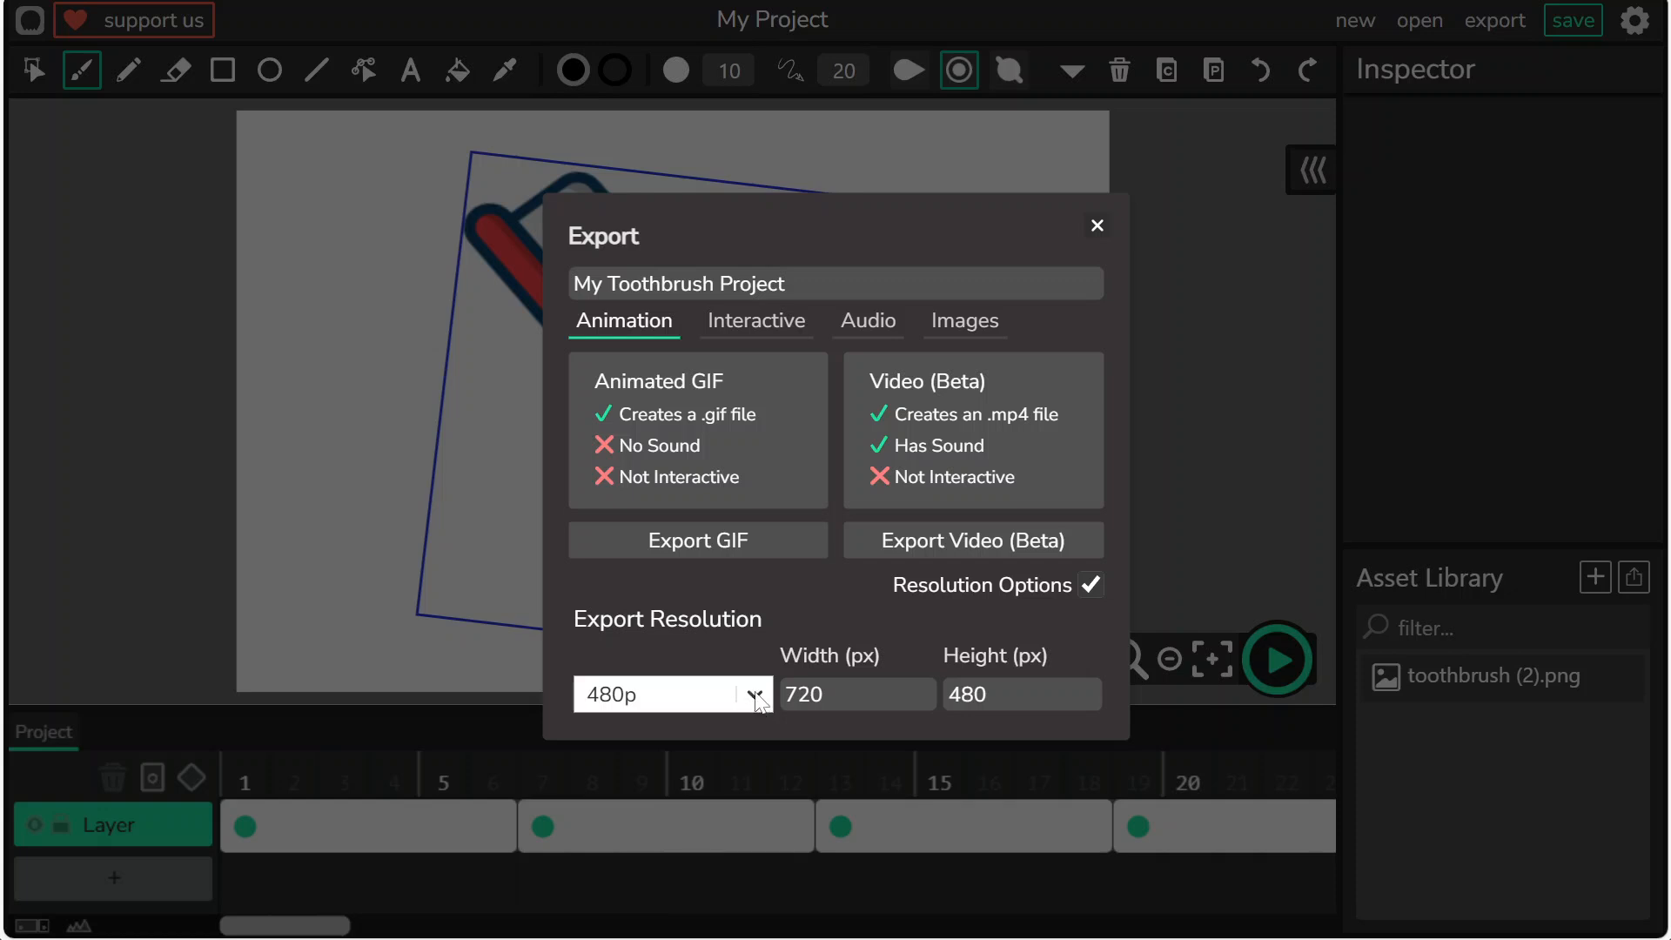
pyautogui.click(687, 694)
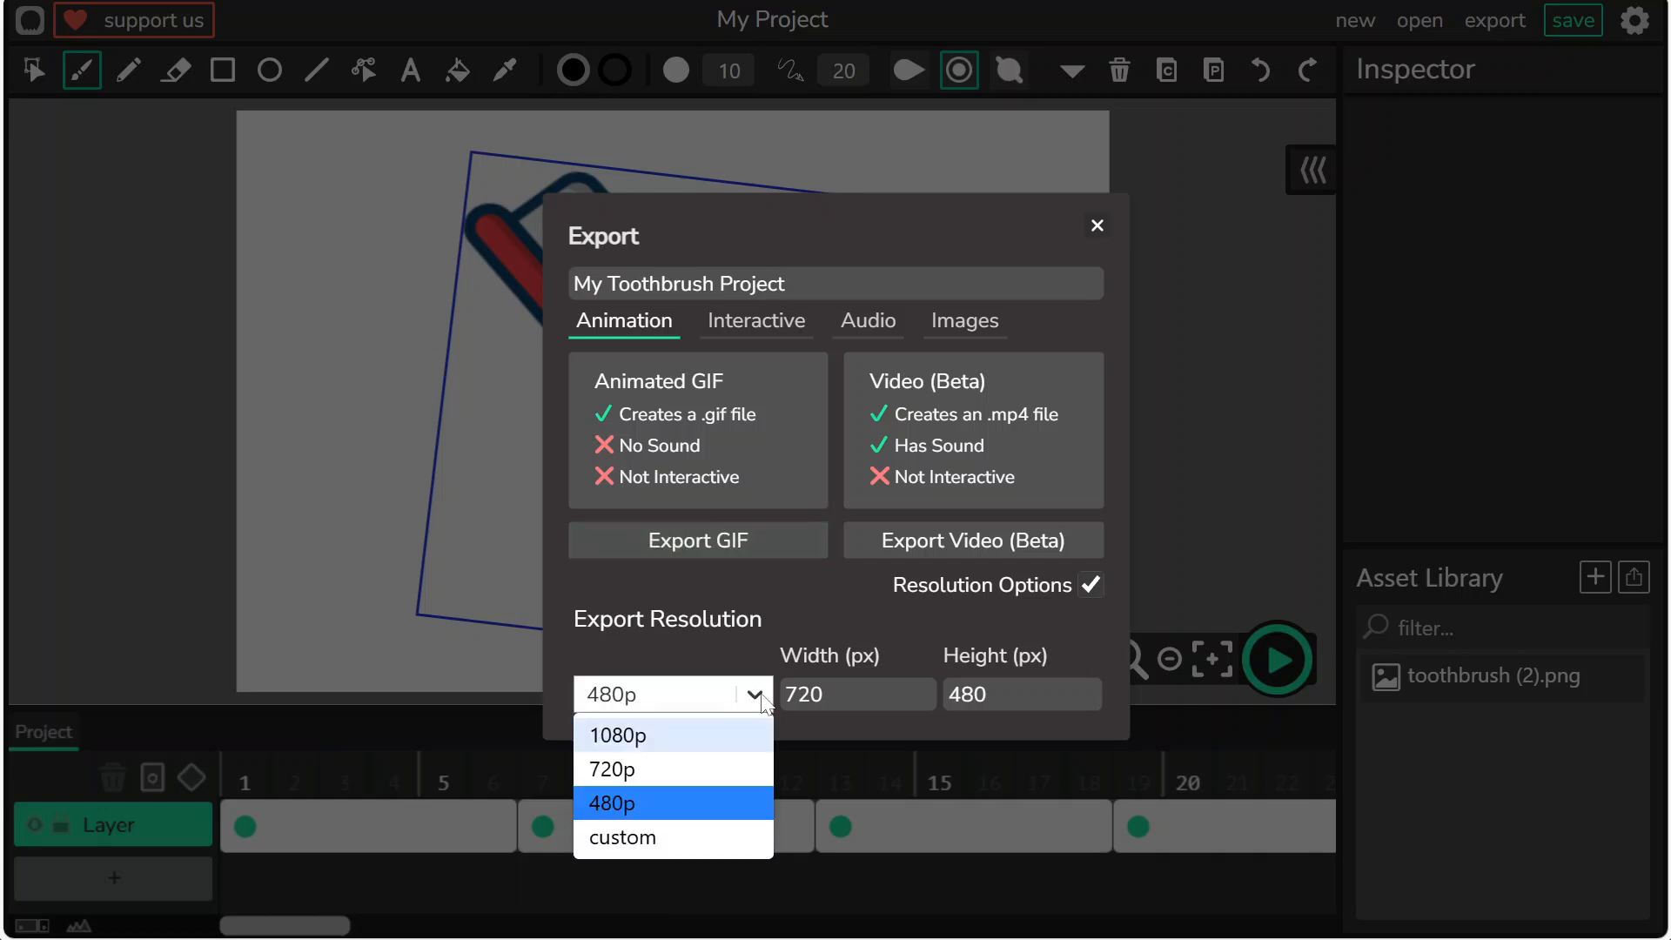
pyautogui.click(700, 635)
pyautogui.click(712, 540)
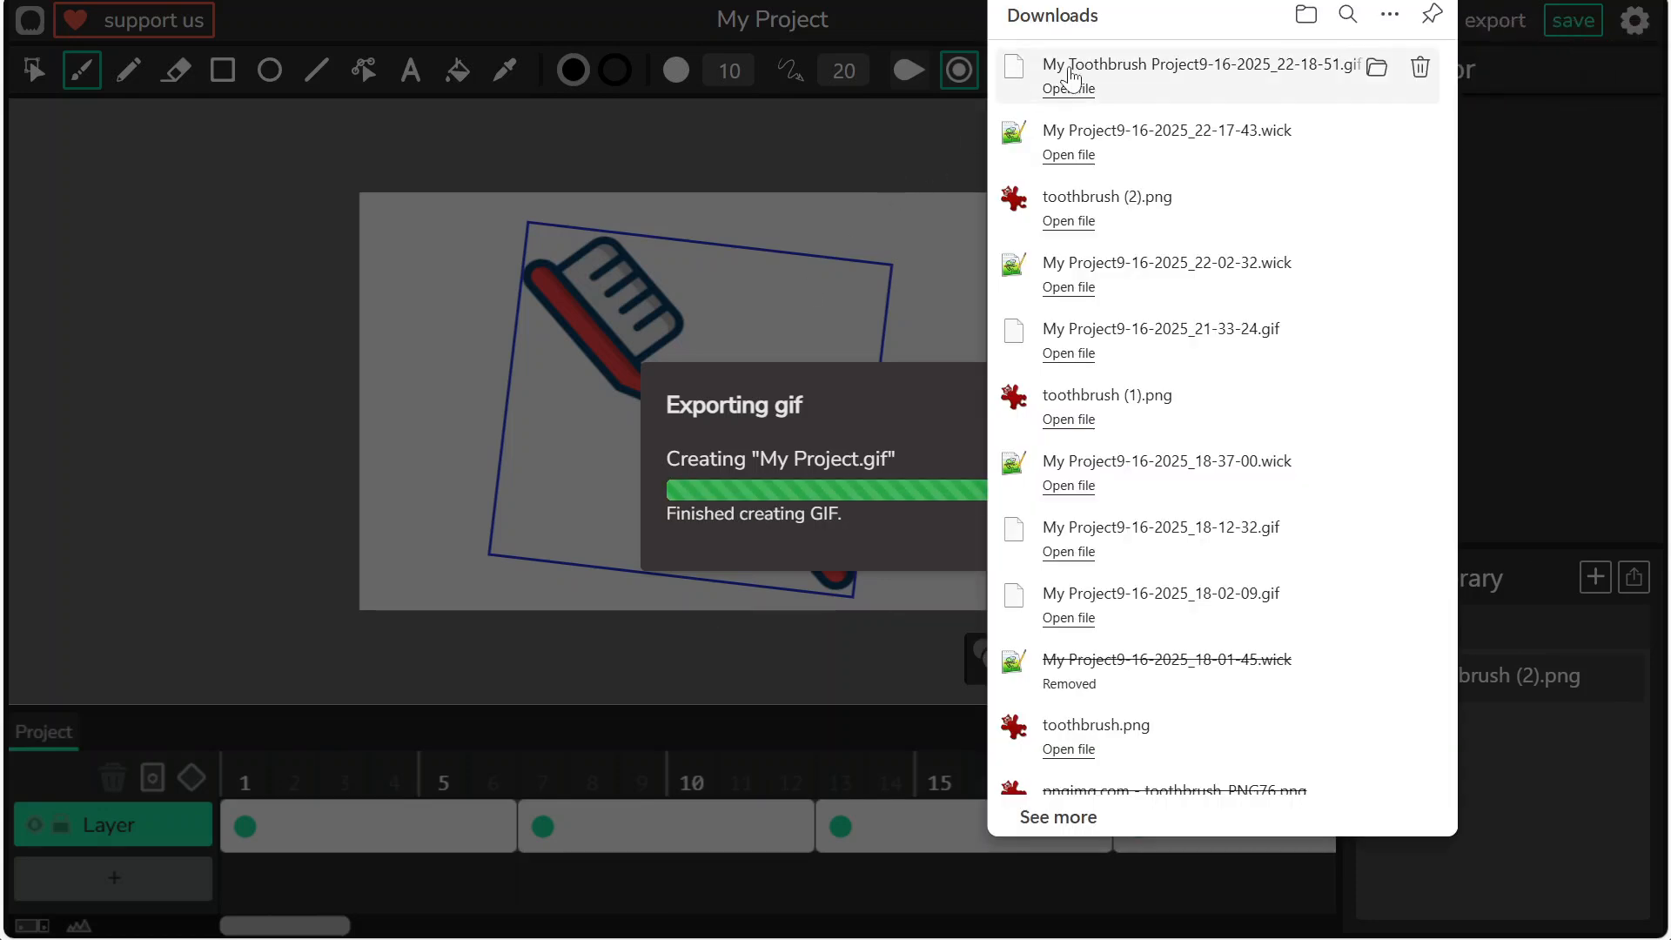
# Open the exported My Toothbrush Project GIF from the Downloads folder in File Explorer, watch it play, and return to Wick Editor.
pyautogui.click(1373, 70)
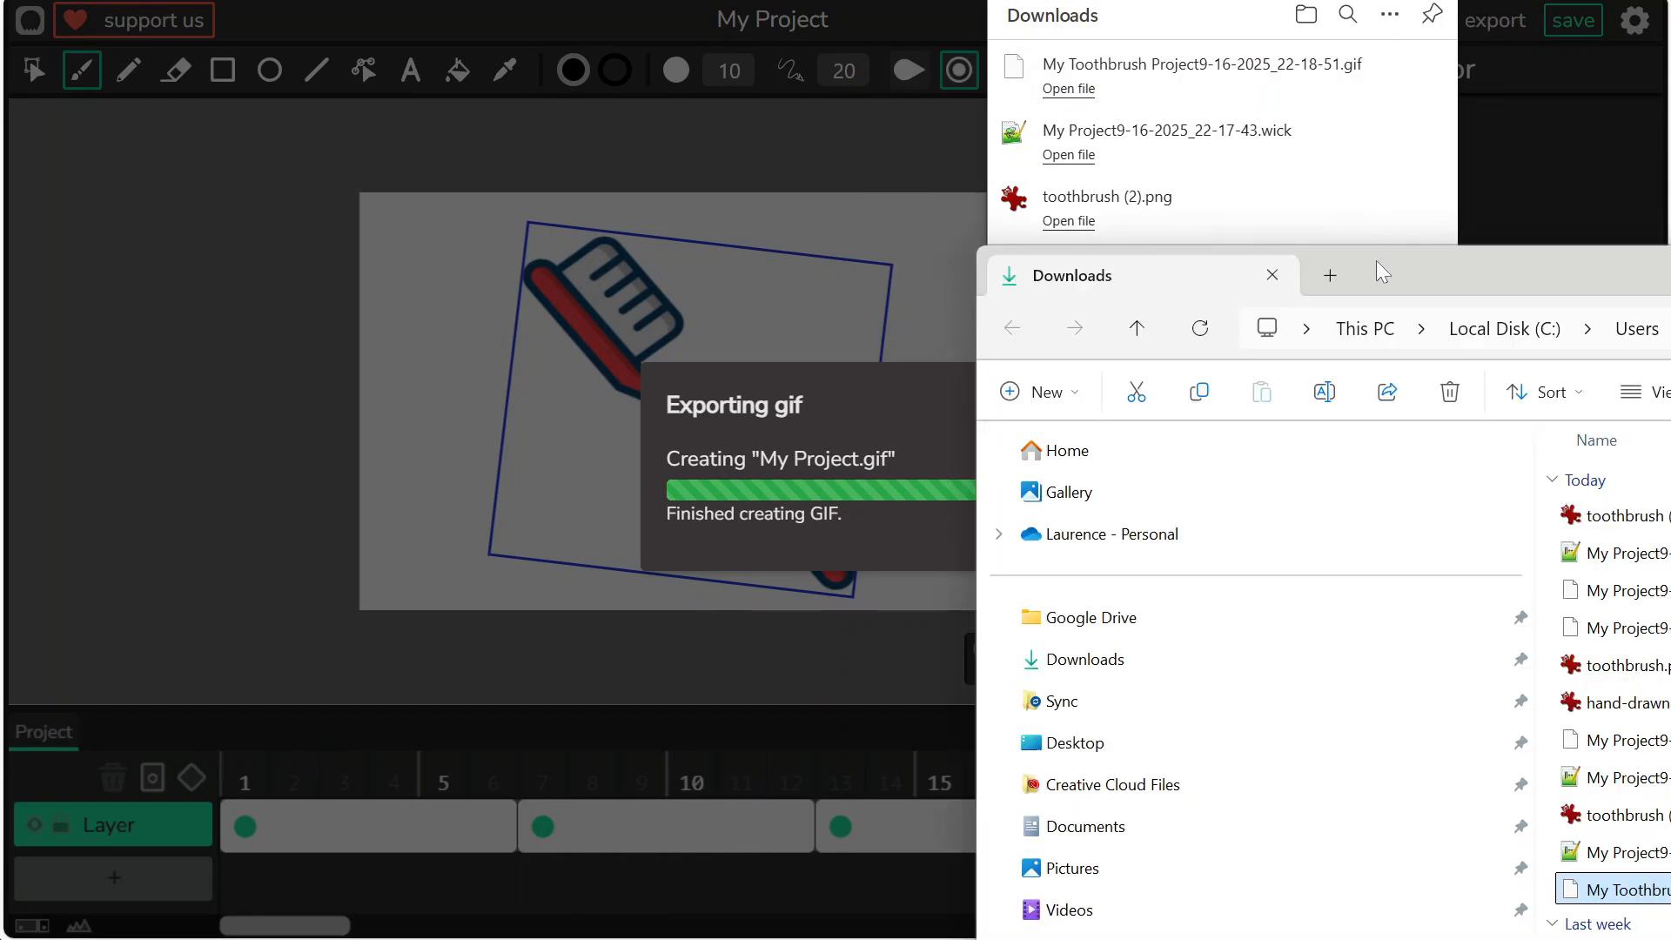
pyautogui.moveTo(1396, 287); pyautogui.dragTo(1205, 202)
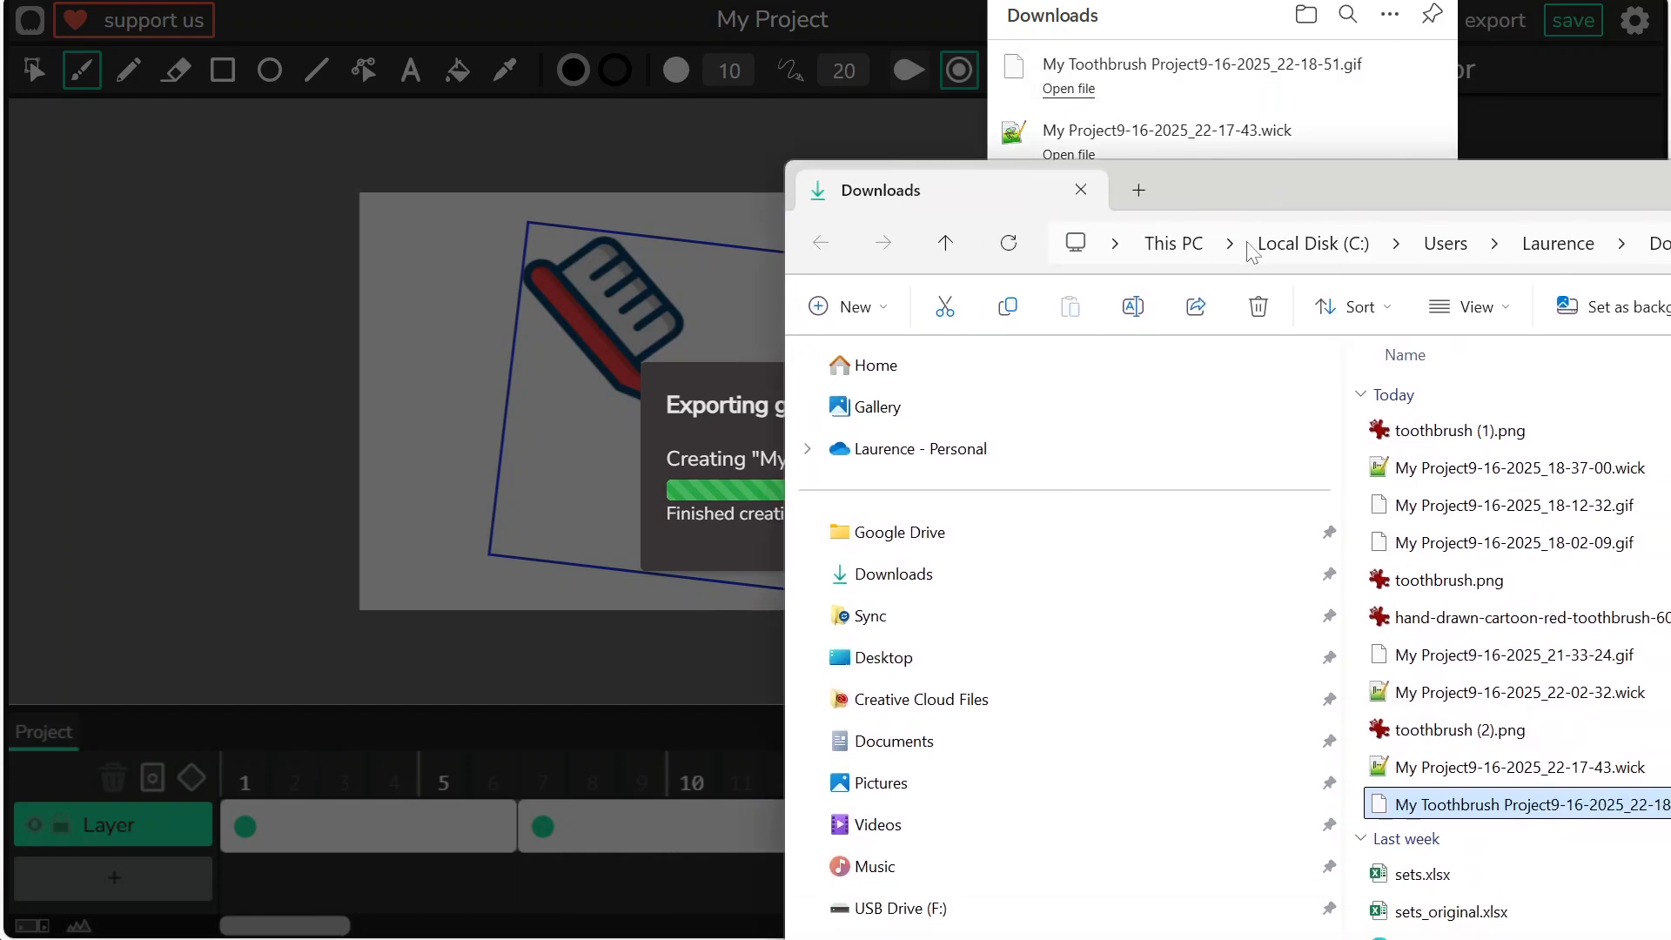
pyautogui.doubleClick(1485, 806)
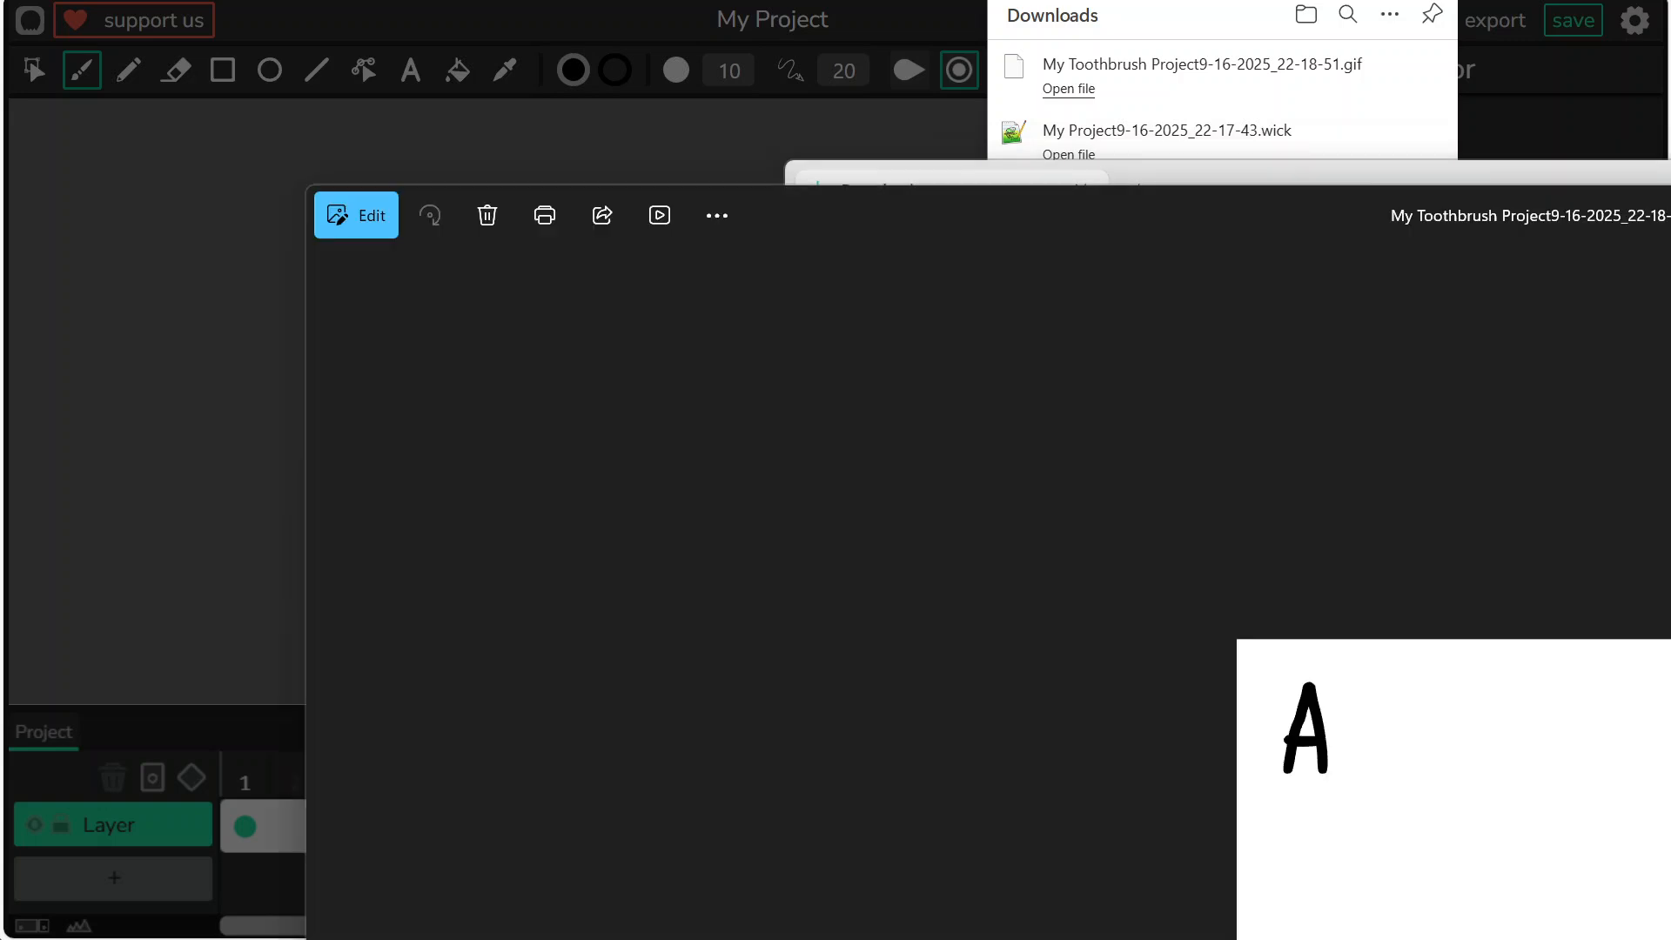
pyautogui.moveTo(1609, 172); pyautogui.dragTo(1669, 512)
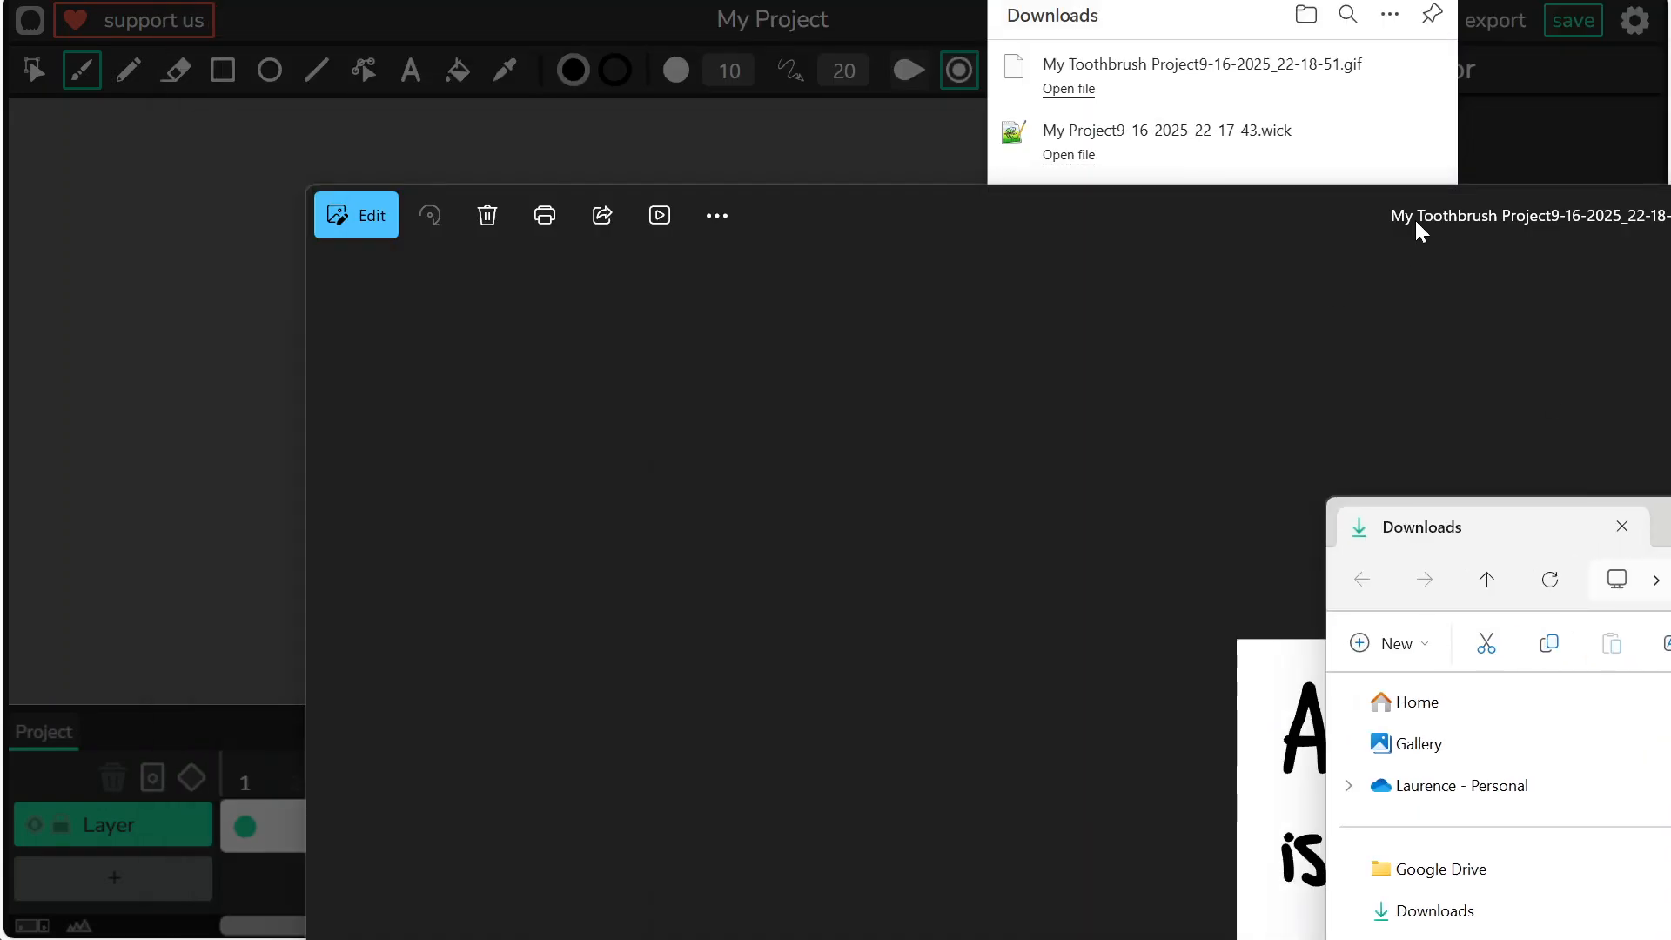
pyautogui.moveTo(1413, 217); pyautogui.dragTo(844, 0)
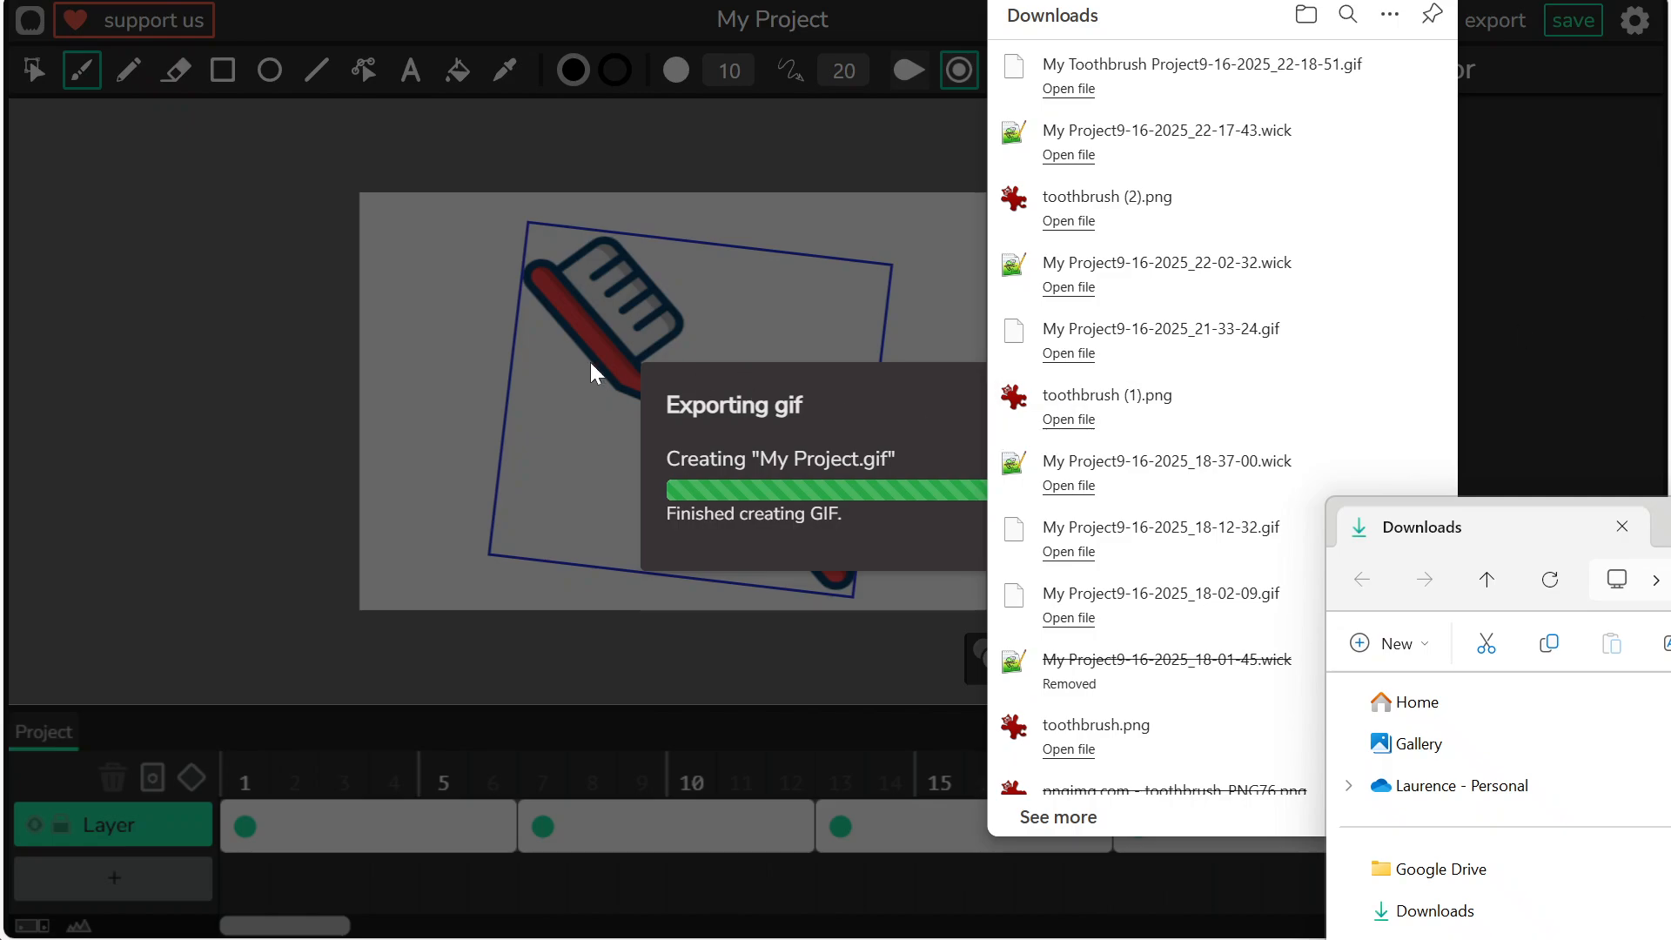
pyautogui.click(590, 362)
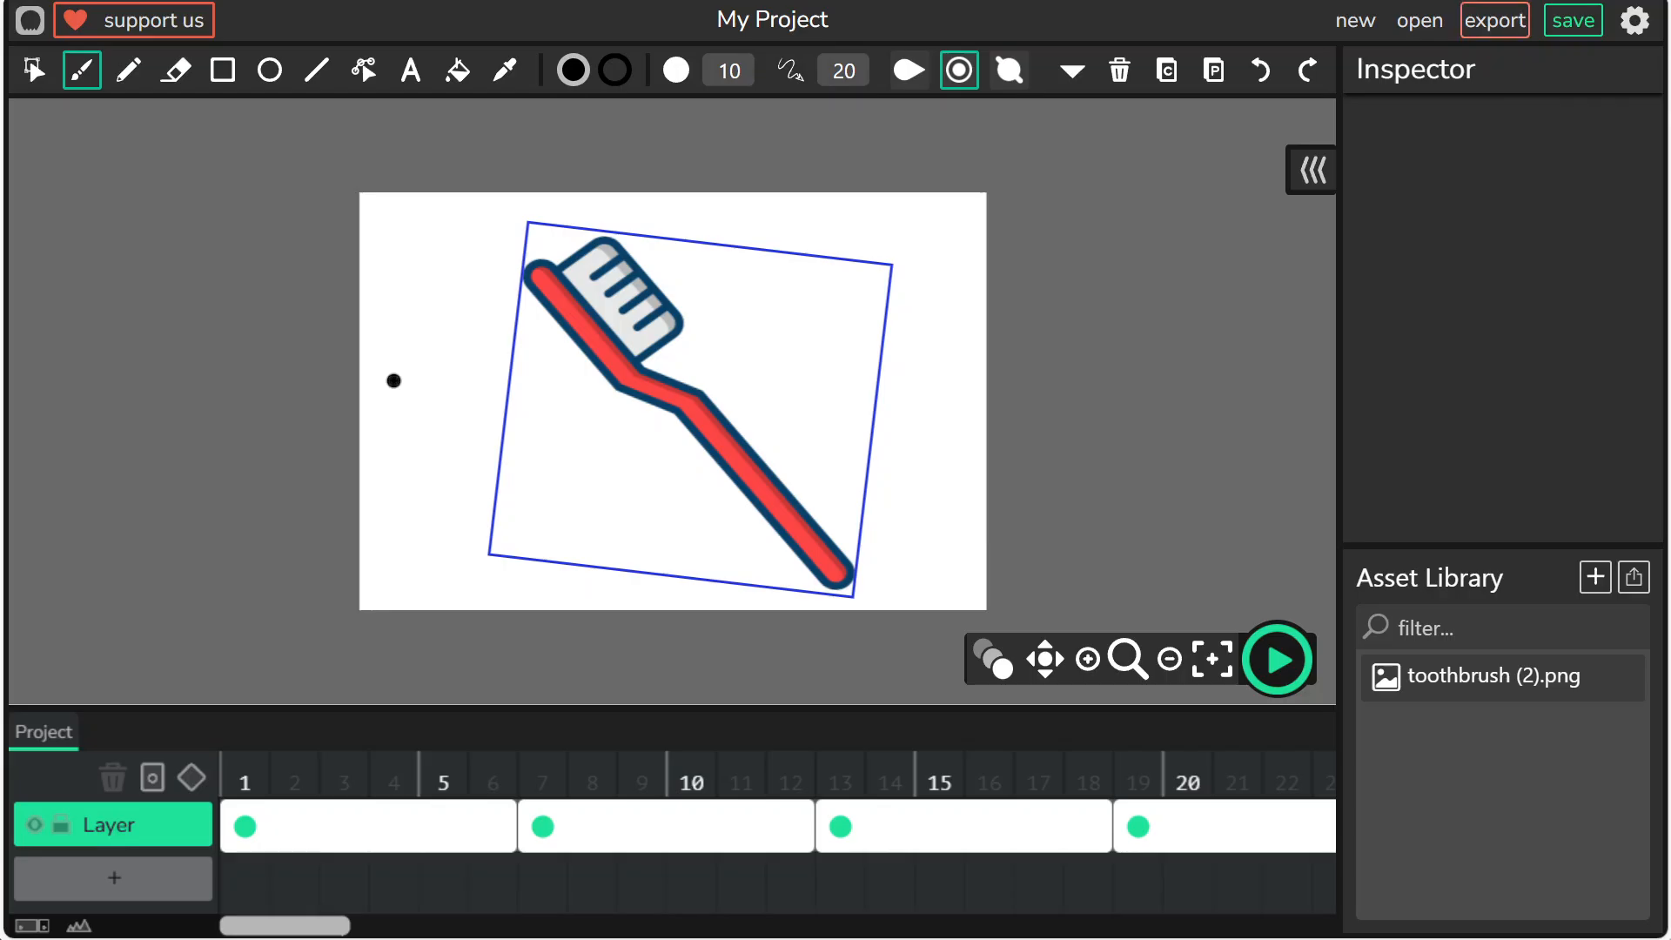